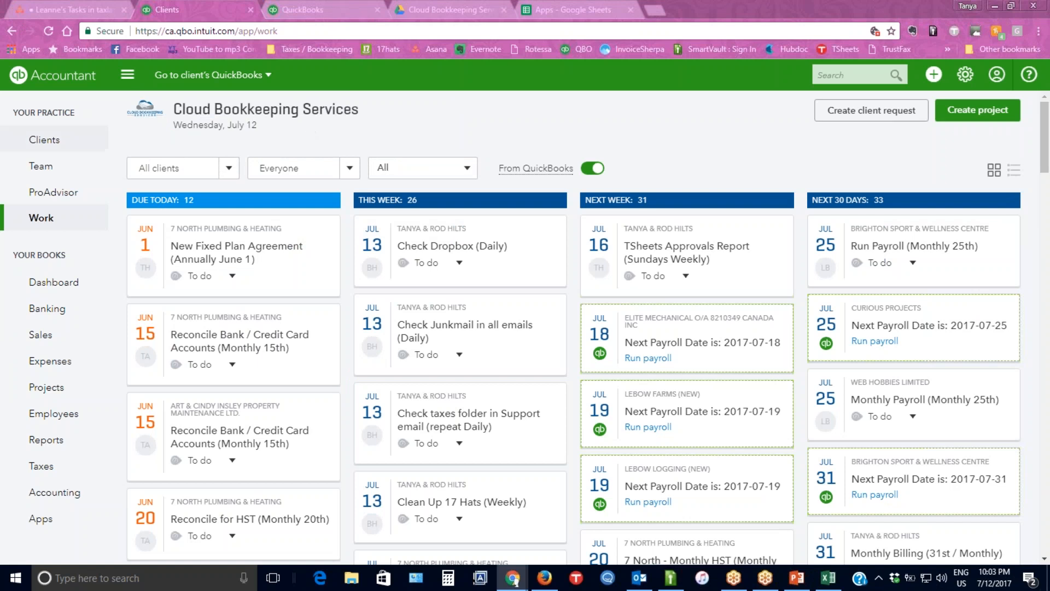
Switch to Asana and look through the team member's open task list with its project labels and due dates.
click(42, 222)
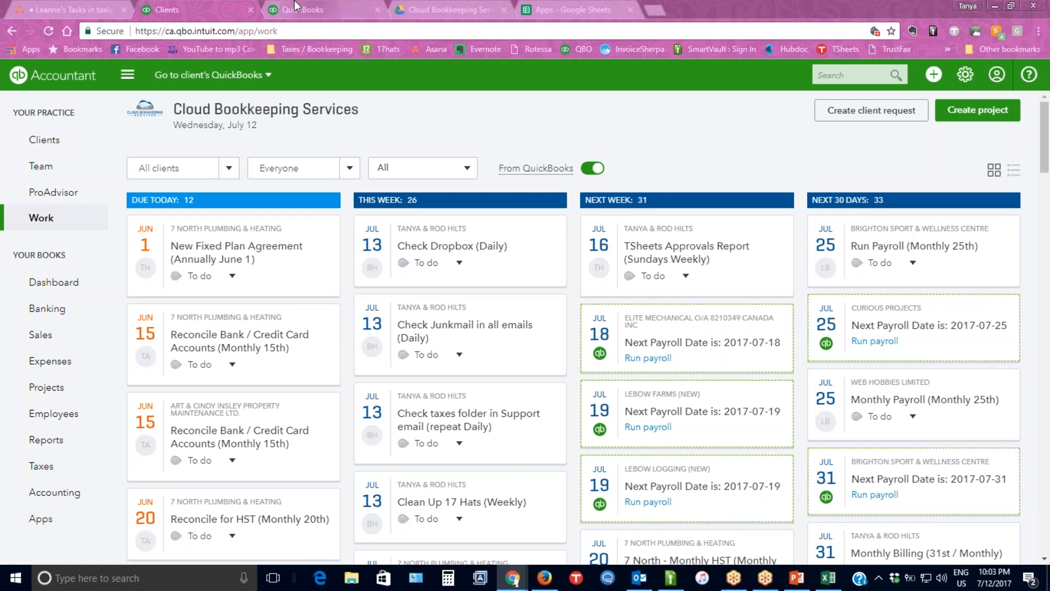
click(67, 11)
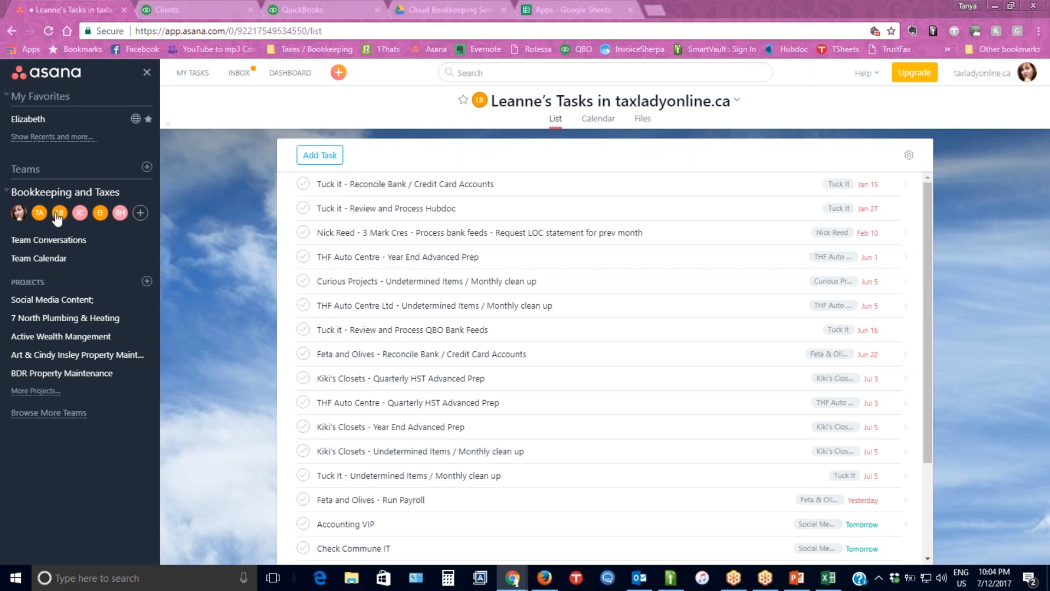
mouse_move(18, 216)
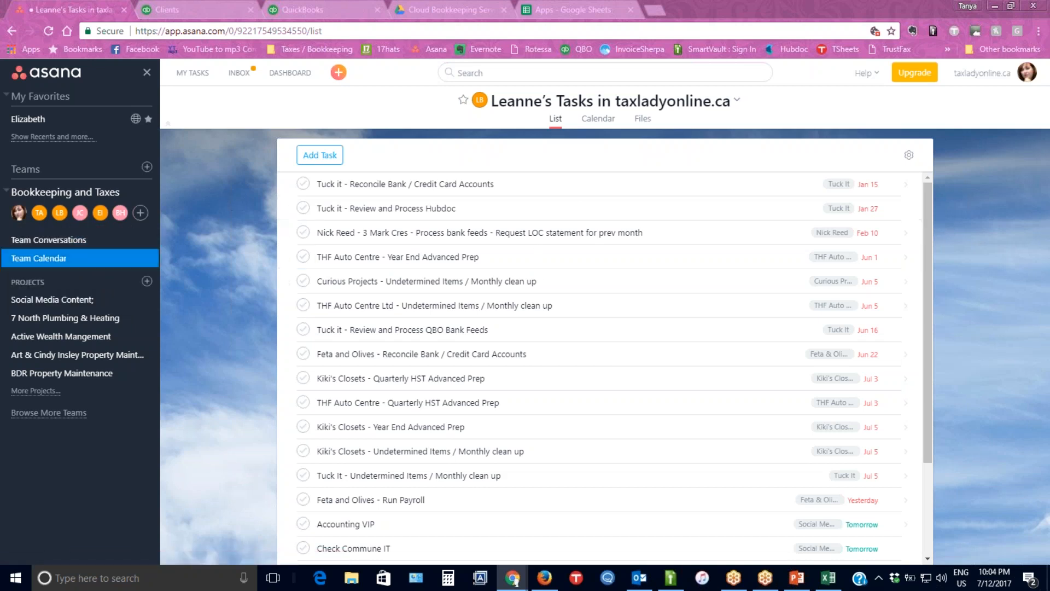
scroll(630, 333, down, 3)
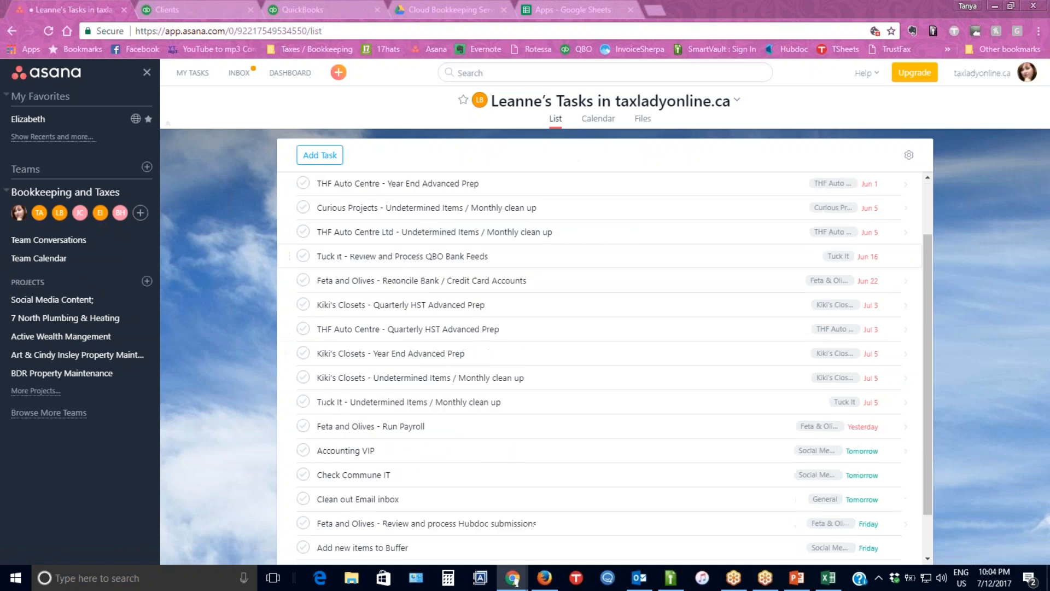
scroll(626, 319, up, 3)
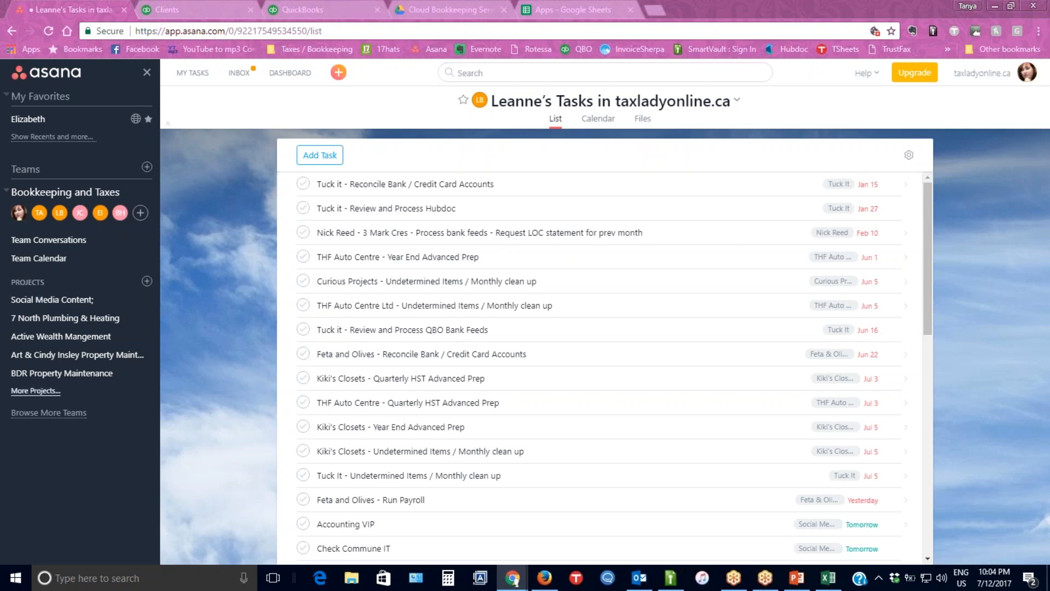
Expand the full project list in Asana and look over the recurring task sections of the BDR Property Maintenance project.
click(35, 391)
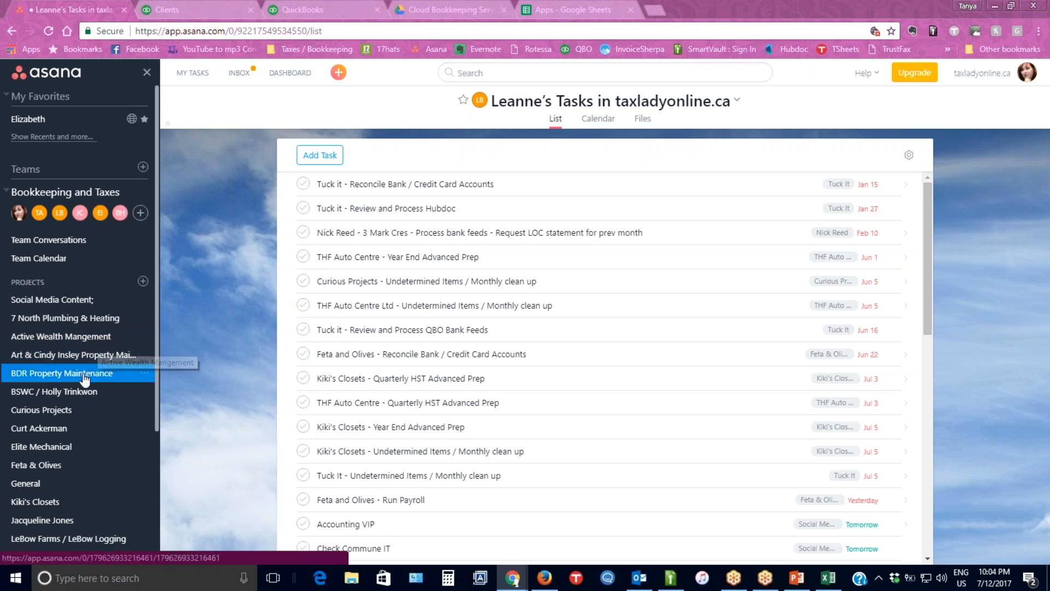
click(65, 373)
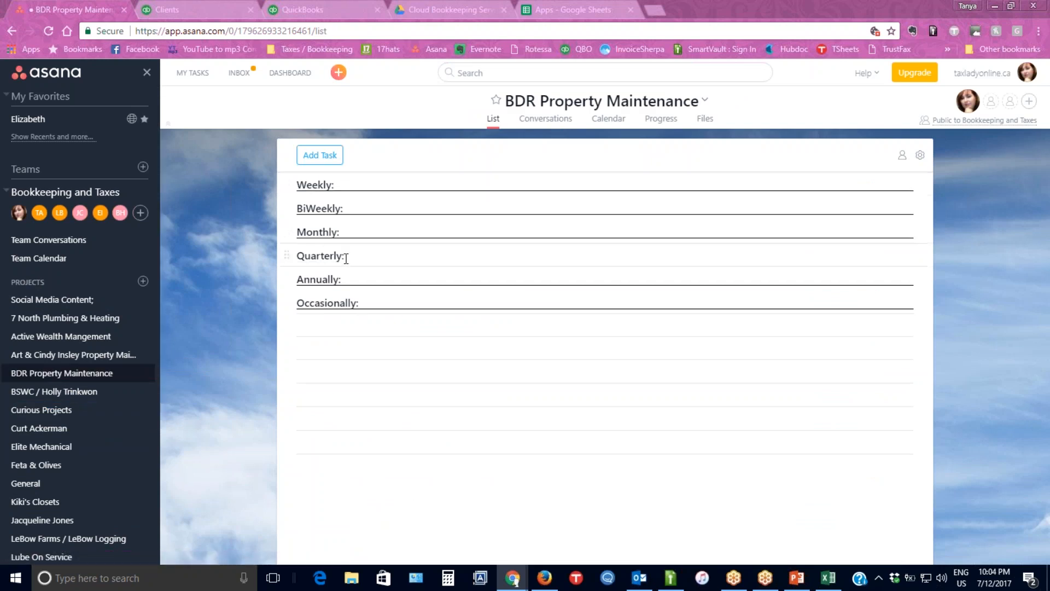
click(49, 410)
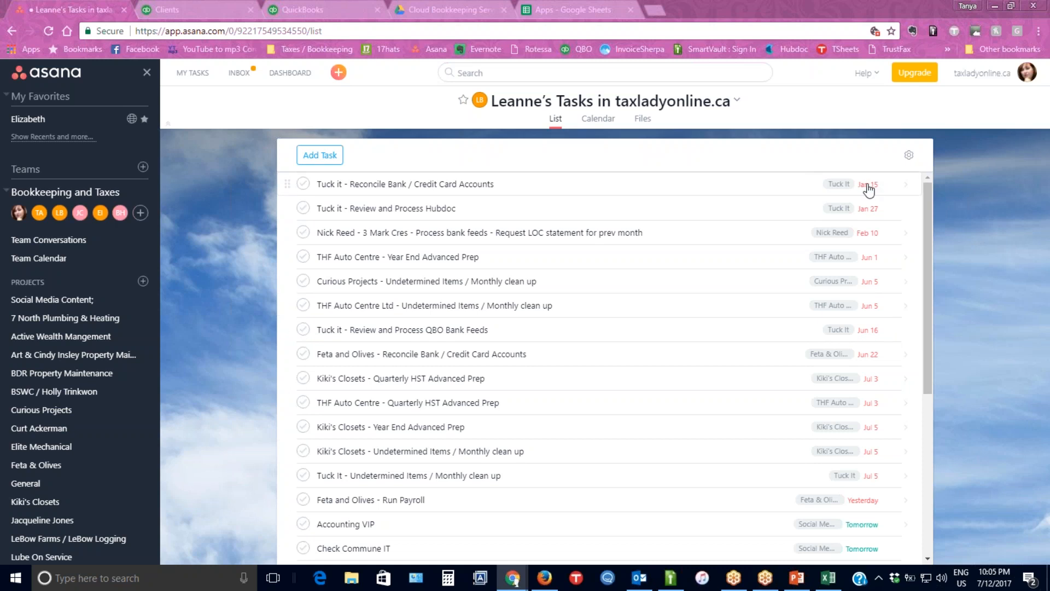
Switch back to the QuickBooks Online Accountant Work page and examine the client, assignee and item type filters, keeping All clients, Everyone and All.
click(190, 10)
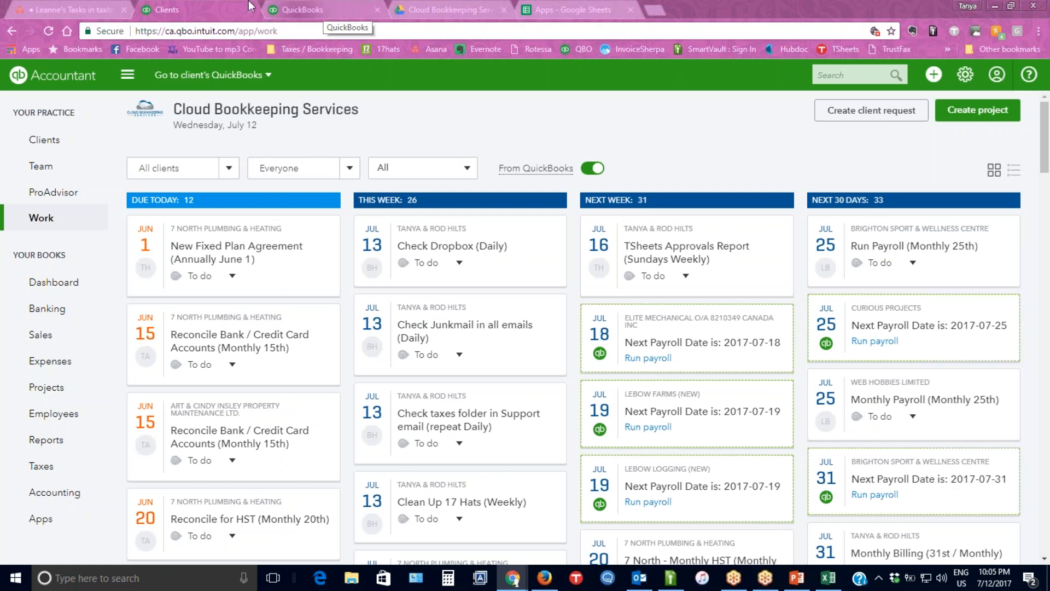
click(189, 167)
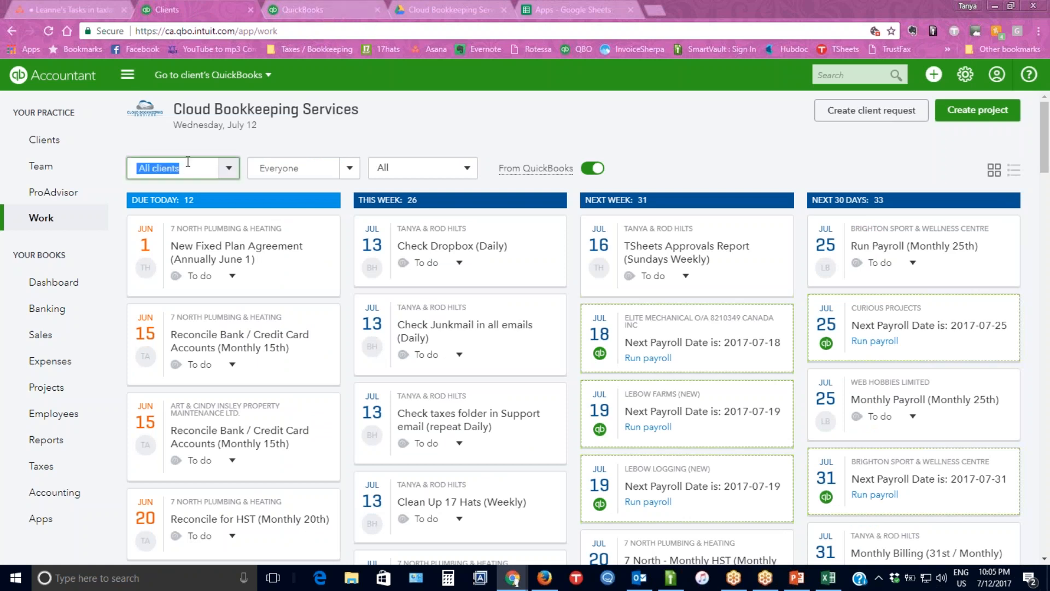
click(161, 147)
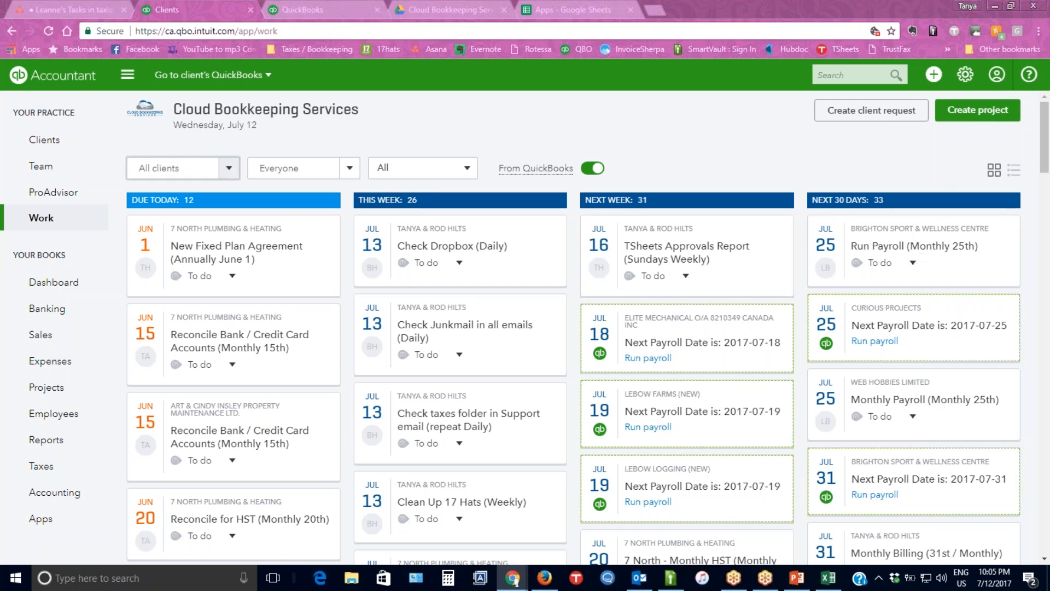
click(183, 167)
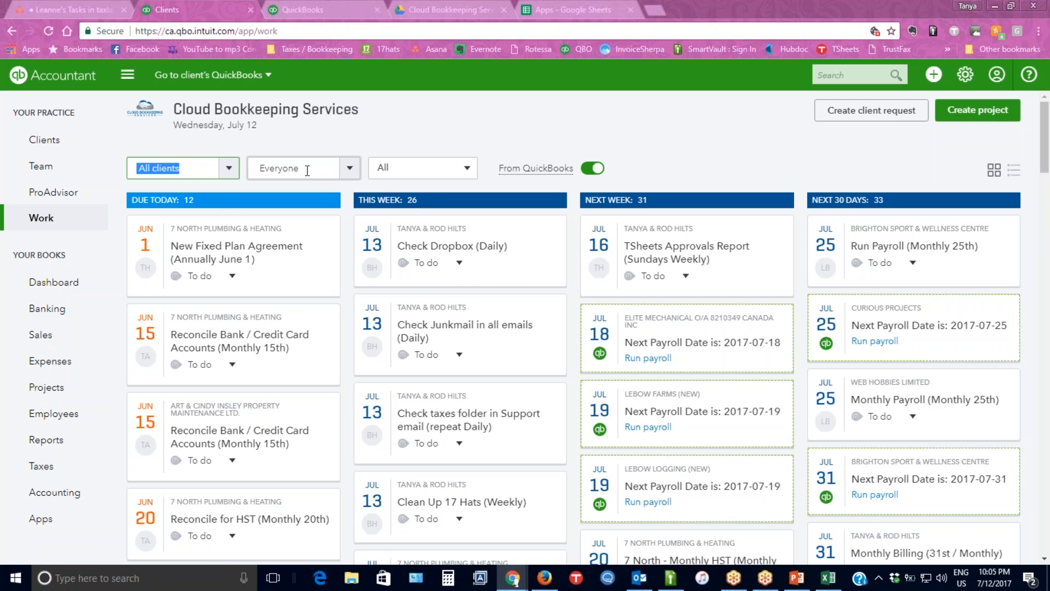
click(304, 169)
click(349, 168)
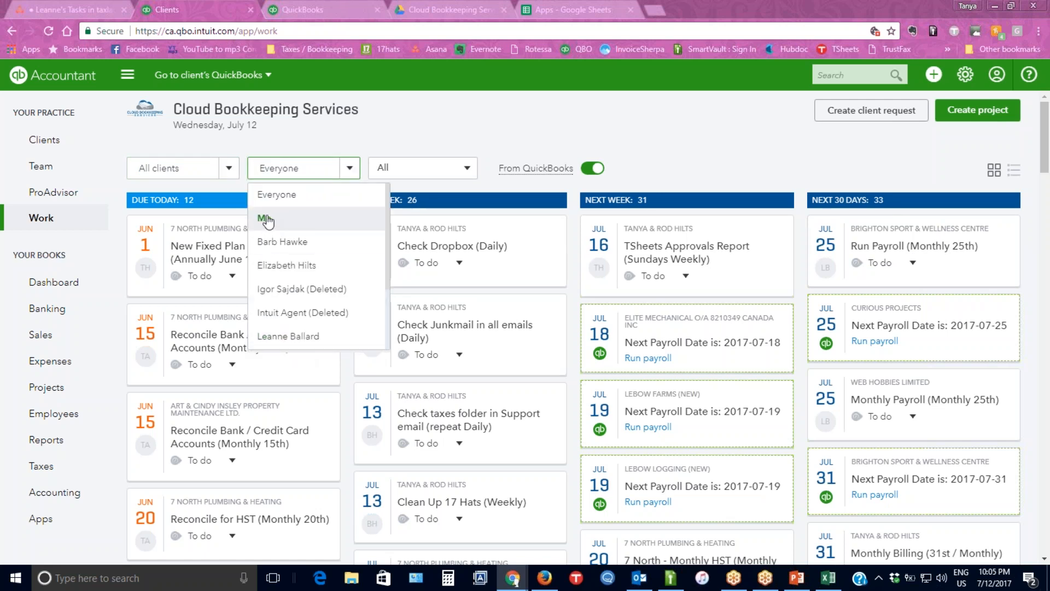
click(300, 197)
click(466, 170)
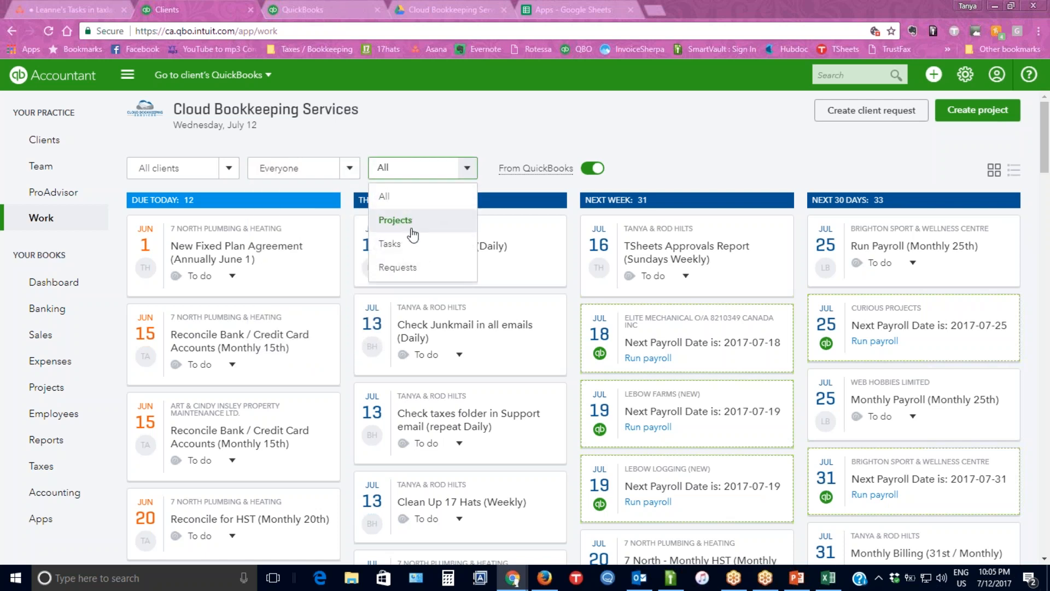
click(391, 196)
click(228, 170)
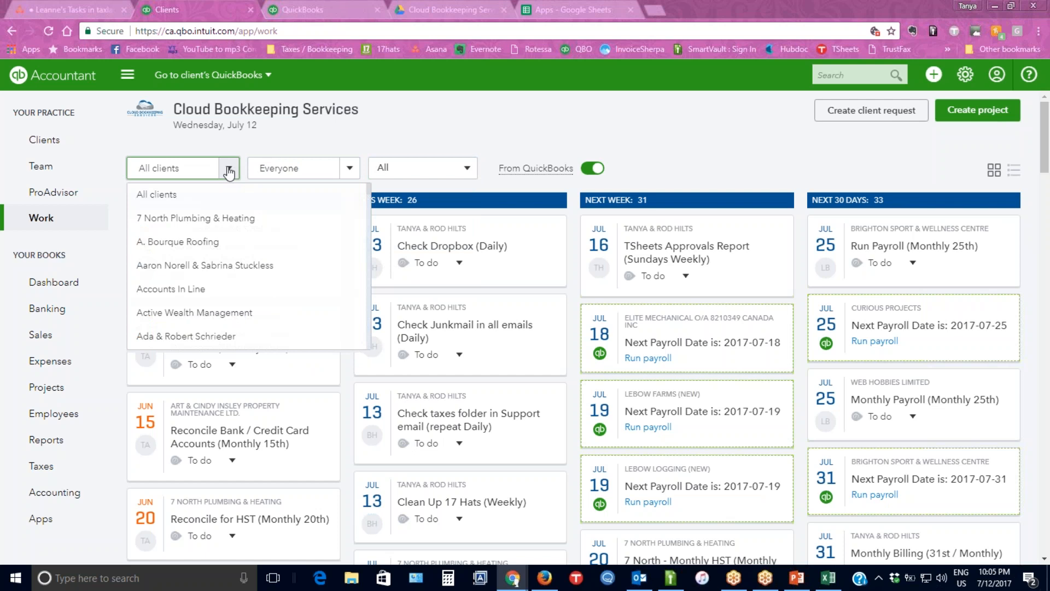
click(229, 172)
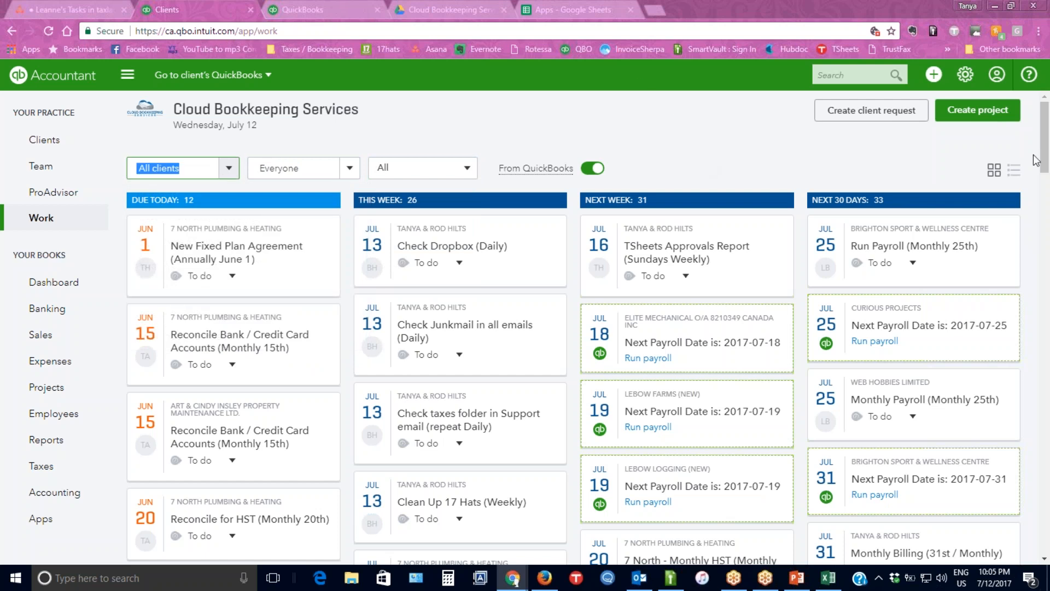
Show the work items as a list sorted by due date and look through the entries.
click(1015, 172)
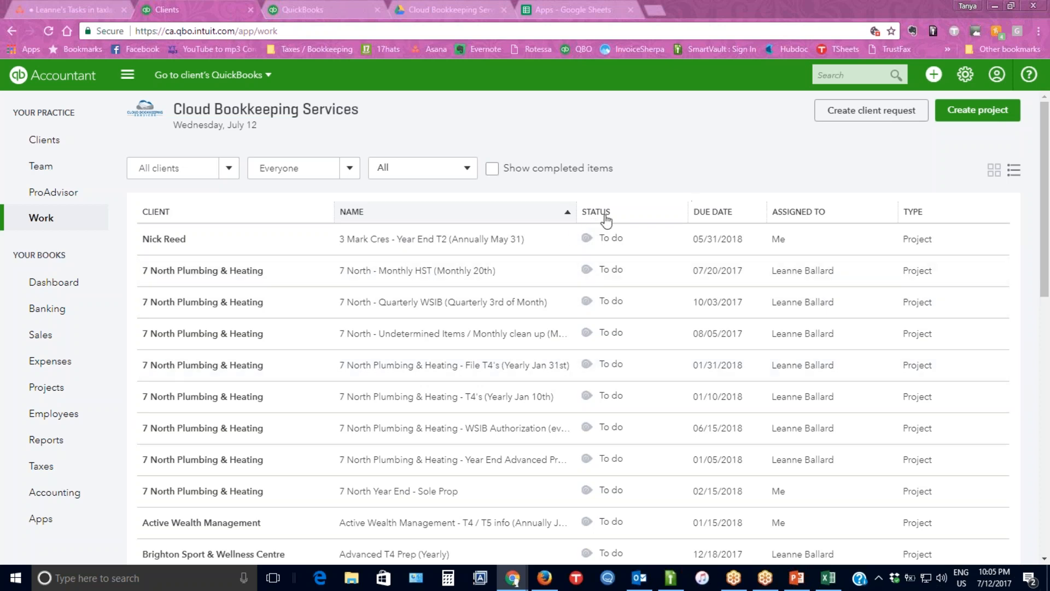
click(725, 213)
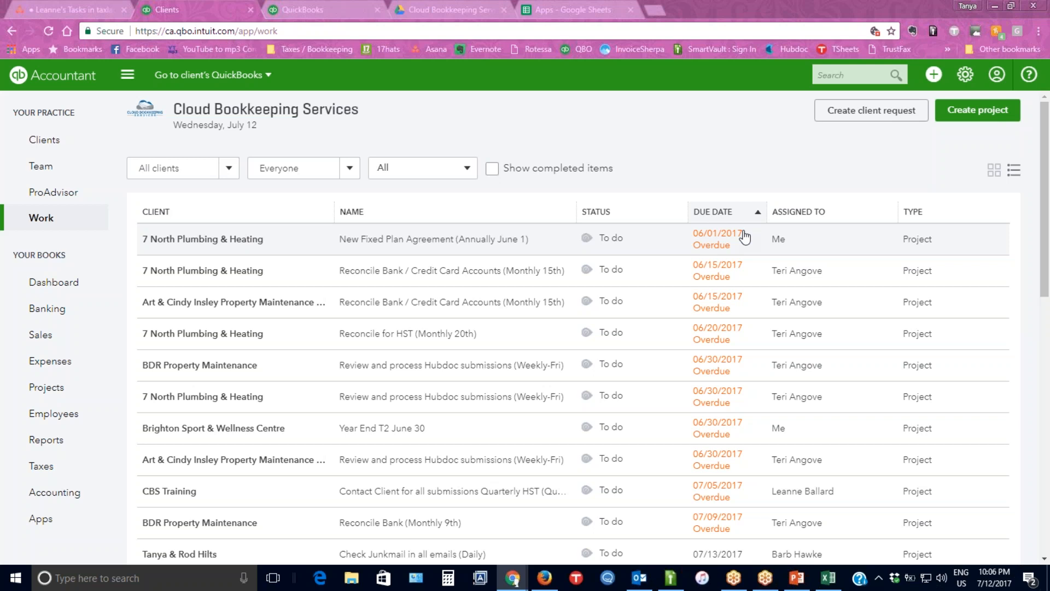
scroll(744, 236, down, 20)
scroll(678, 415, up, 15)
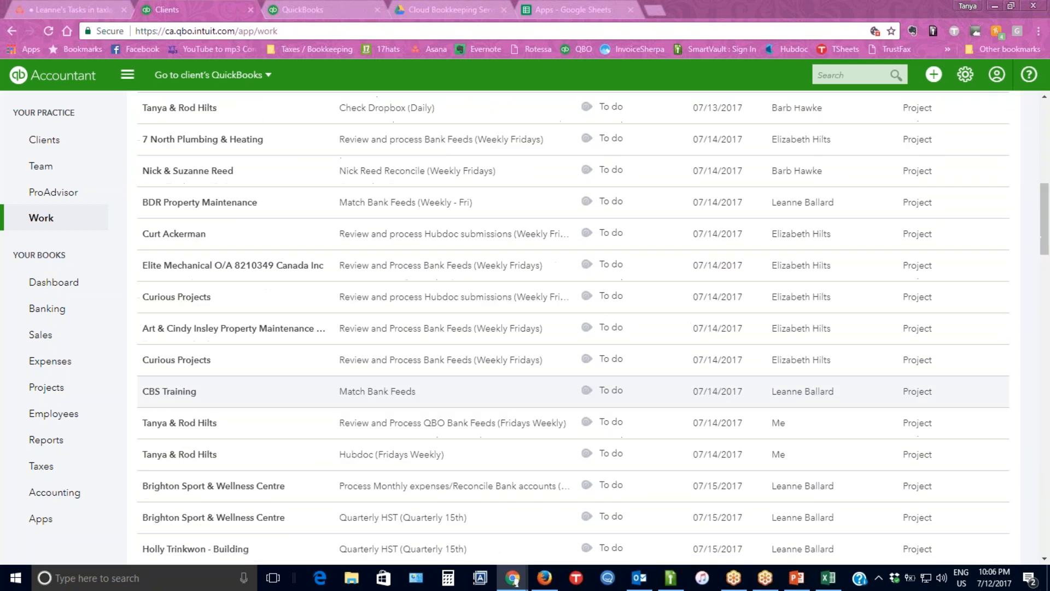
scroll(777, 273, up, 10)
Include completed items in the work list and look over their statuses and completion dates.
click(493, 170)
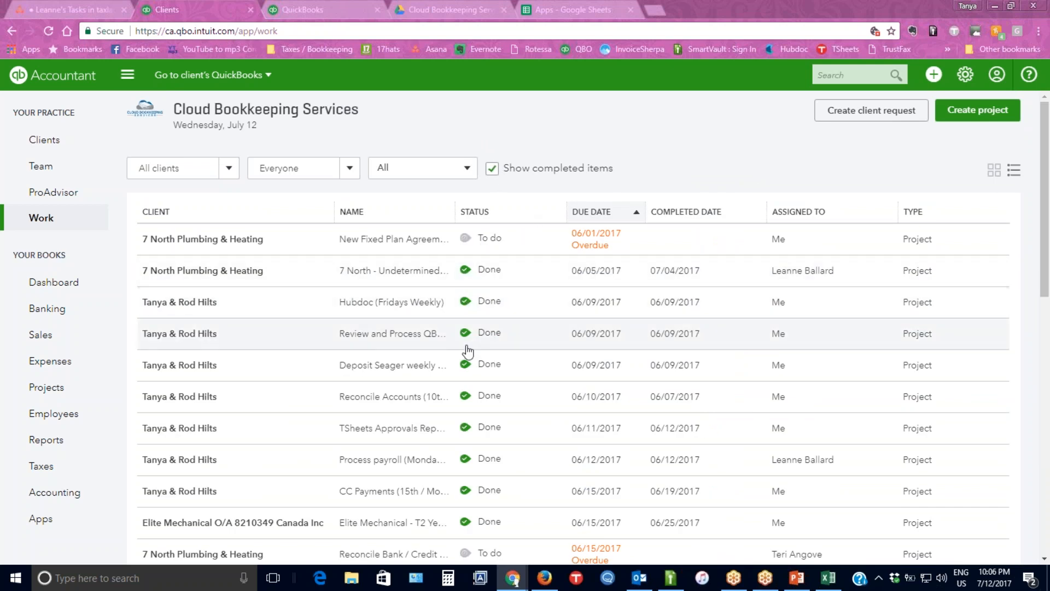
scroll(664, 345, down, 8)
scroll(664, 345, down, 3)
scroll(664, 346, up, 12)
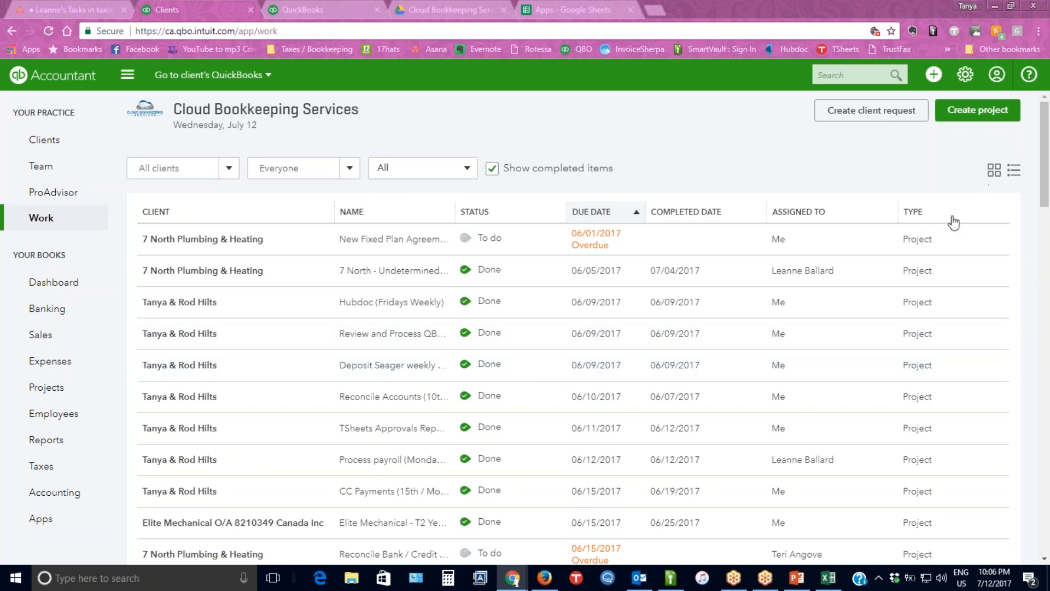
Return to the grid view and examine the automatic payroll and unaccepted-transaction cards among the work items.
click(994, 170)
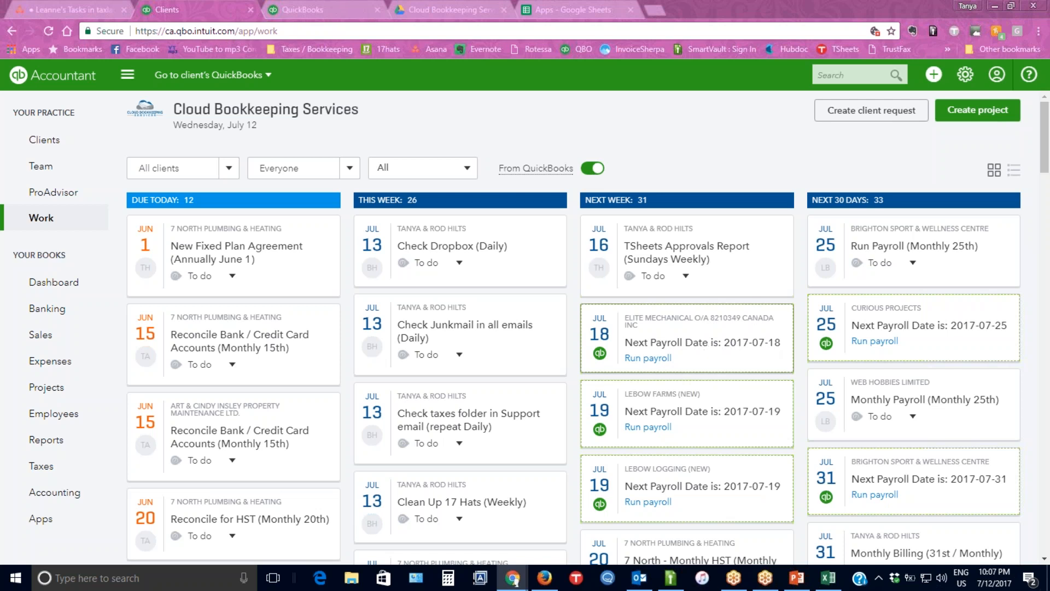
scroll(695, 340, down, 6)
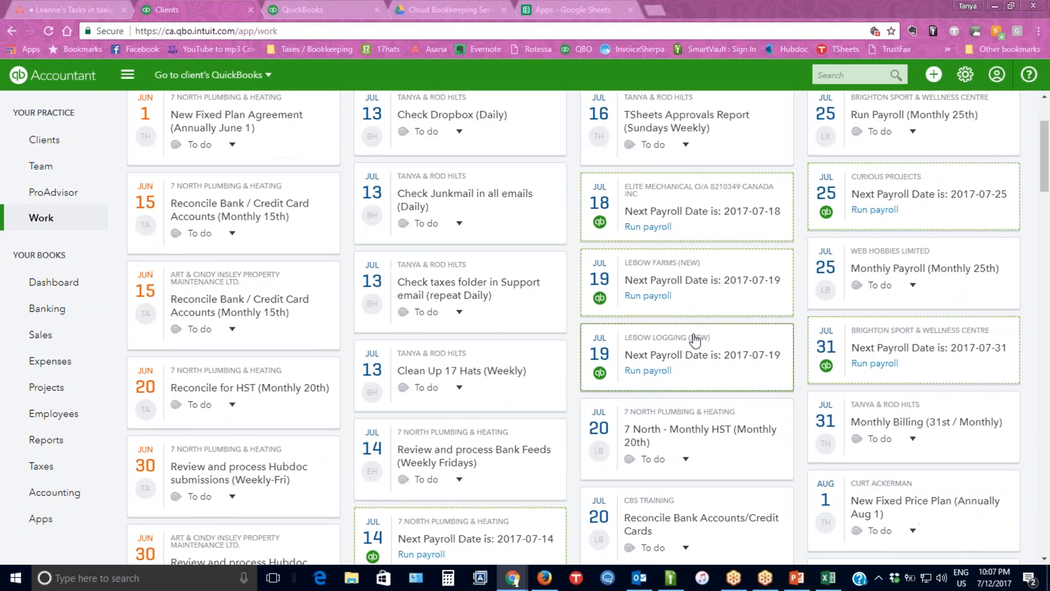
scroll(722, 533, down, 5)
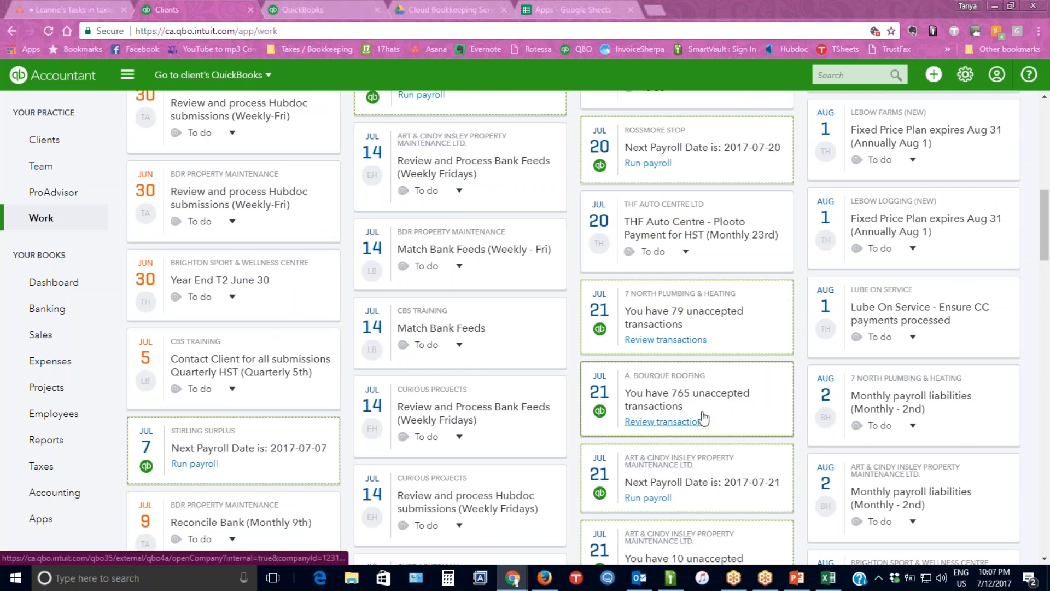
scroll(704, 401, down, 1)
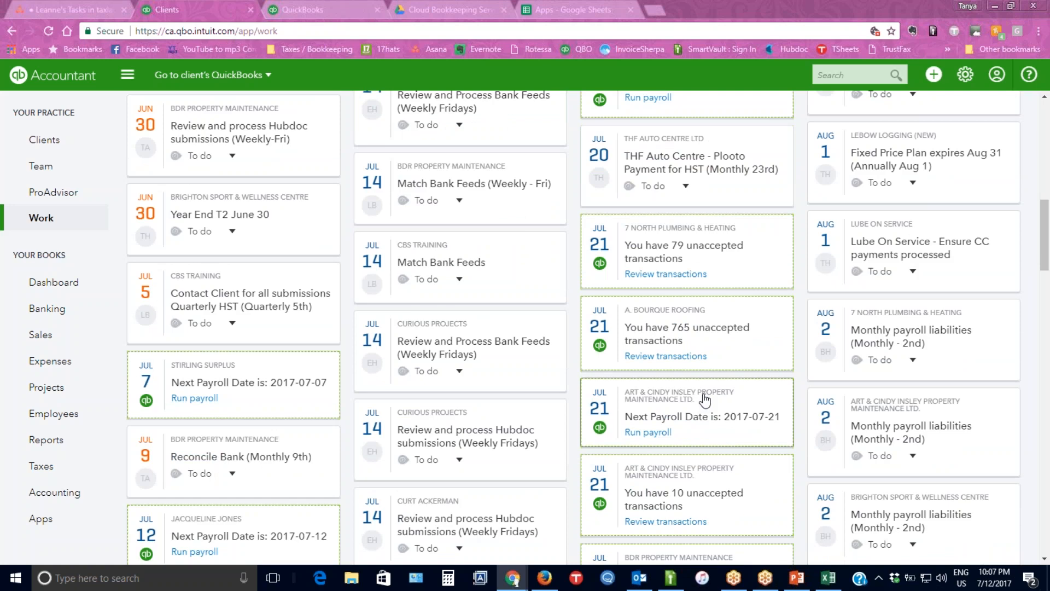
scroll(703, 401, down, 3)
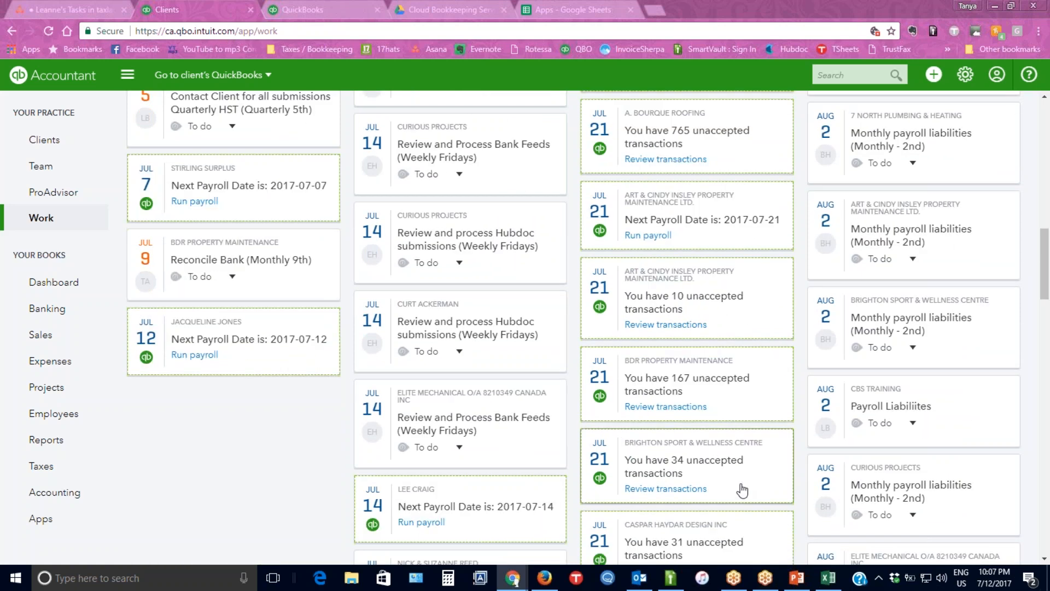
scroll(742, 490, down, 2)
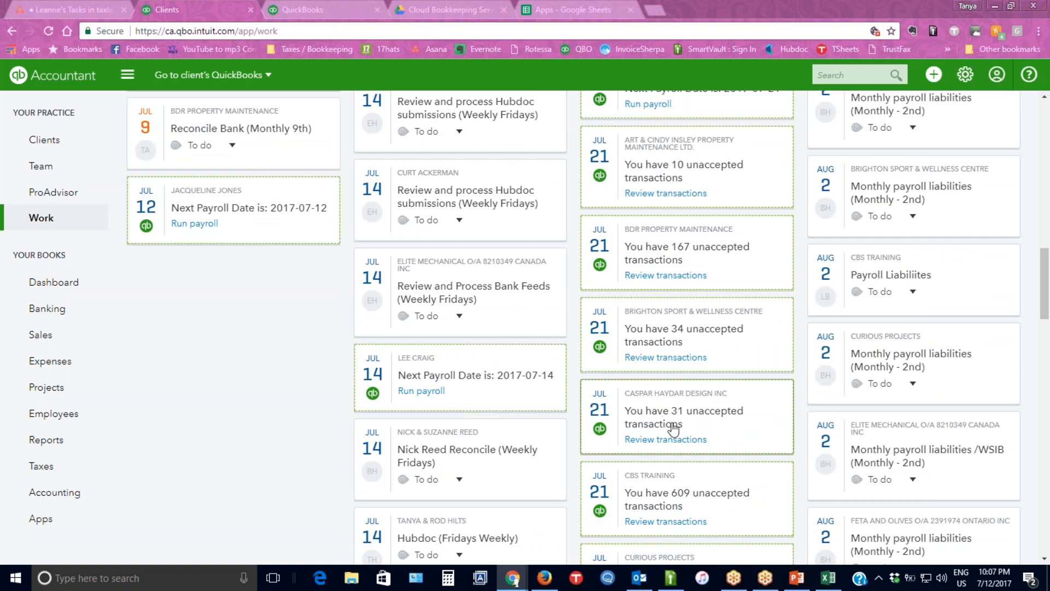
Turn off the From QuickBooks items in the grid view and look through the remaining project cards.
scroll(665, 426, up, 15)
click(588, 168)
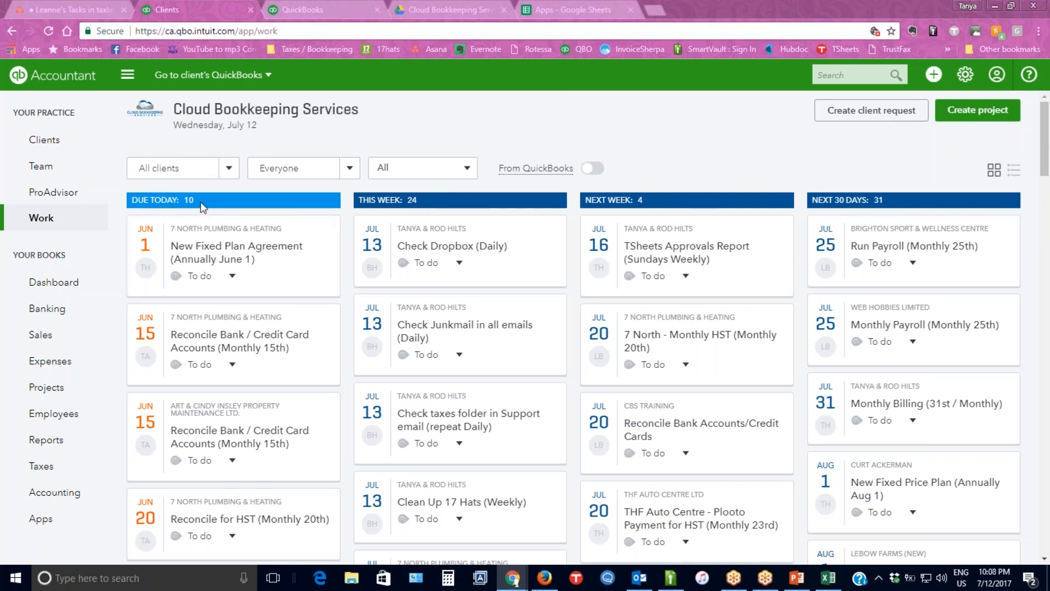
drag(204, 202, 130, 201)
click(1016, 174)
click(993, 176)
scroll(342, 264, down, 15)
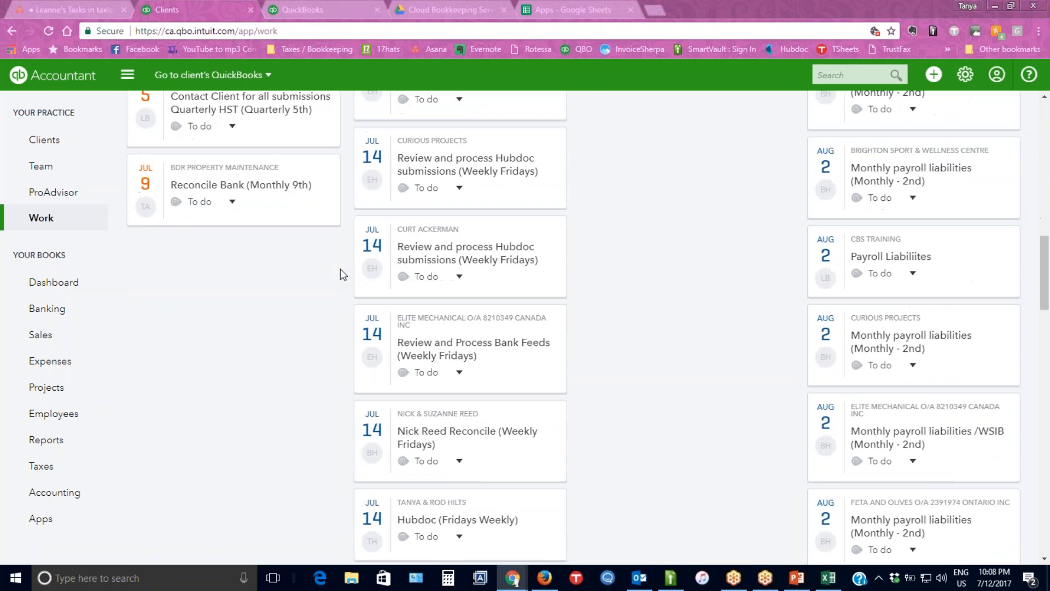
scroll(340, 268, down, 5)
scroll(340, 269, up, 20)
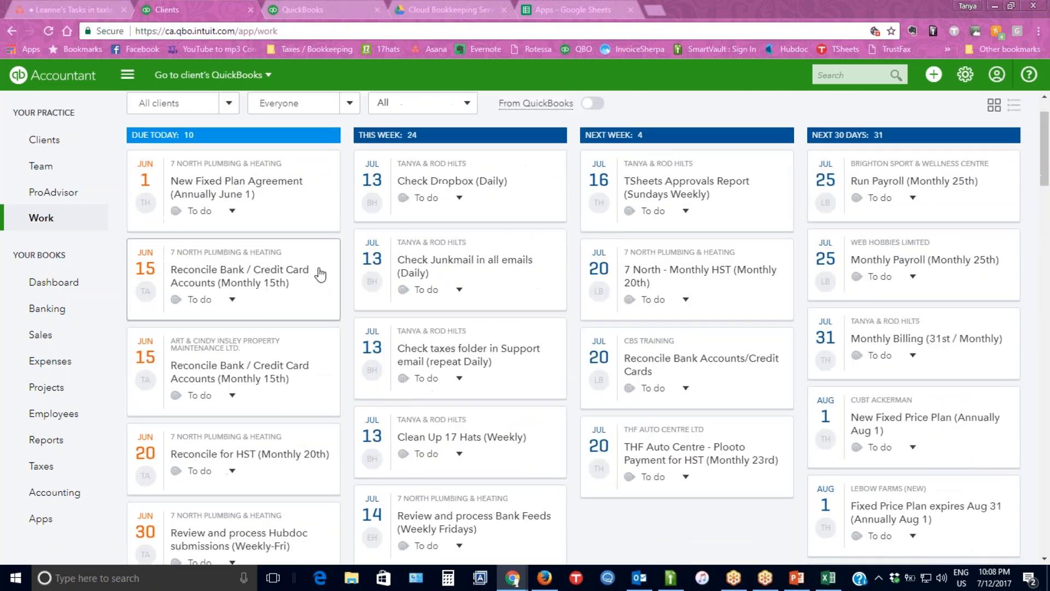
Filter the work grid to items assigned to Me and look through the cards in each due period.
scroll(320, 274, up, 1)
click(347, 167)
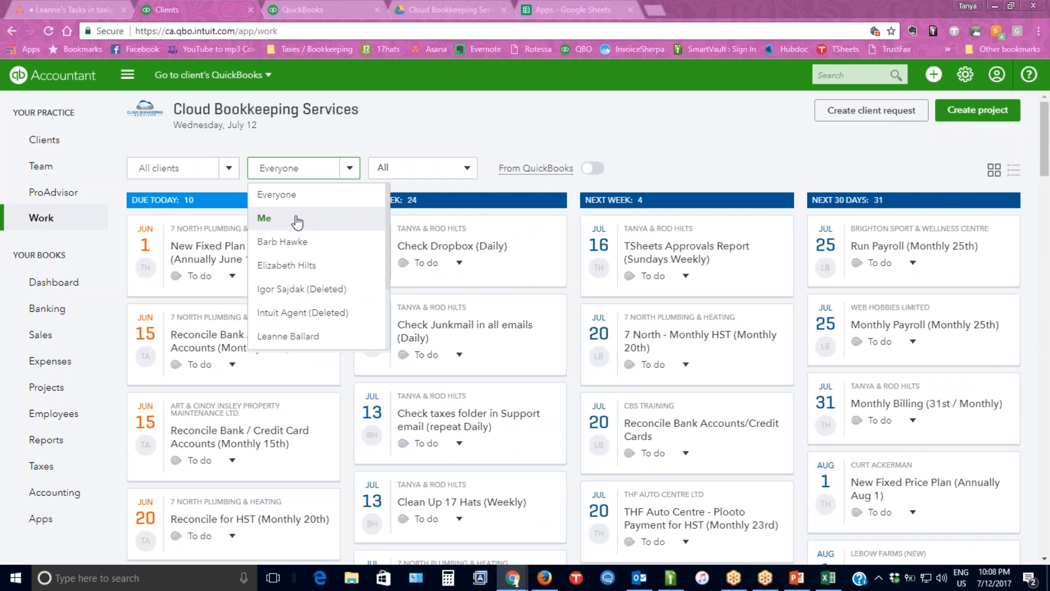
click(296, 219)
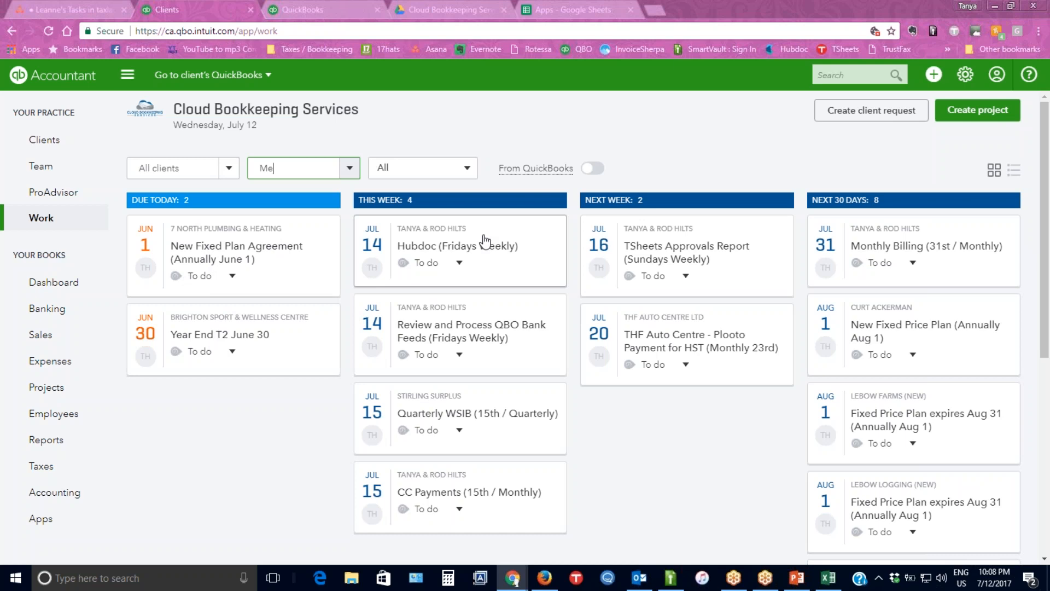
scroll(480, 264, down, 1)
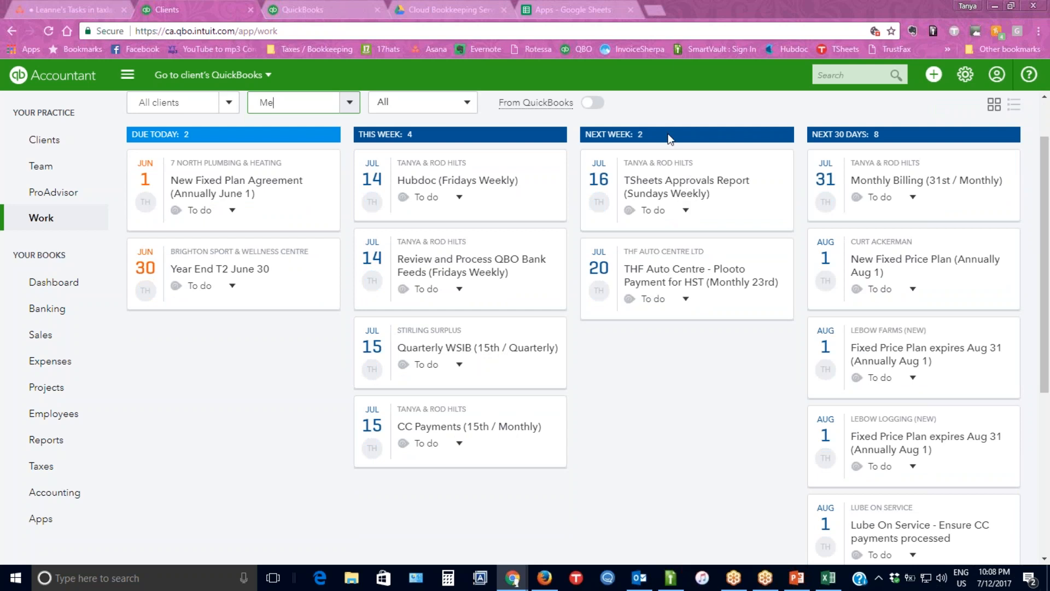
scroll(946, 479, down, 5)
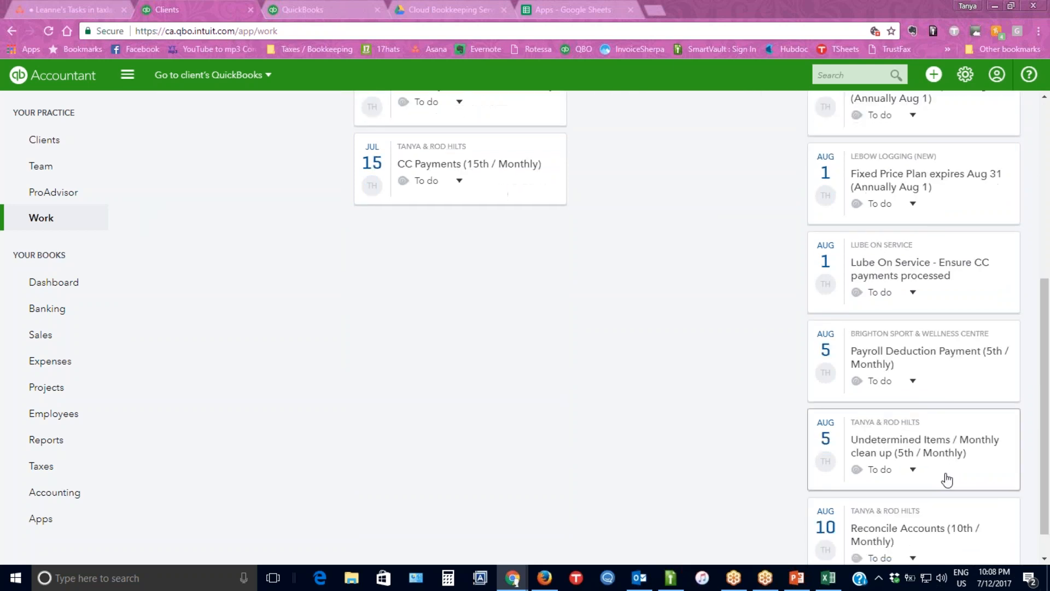
scroll(946, 480, up, 5)
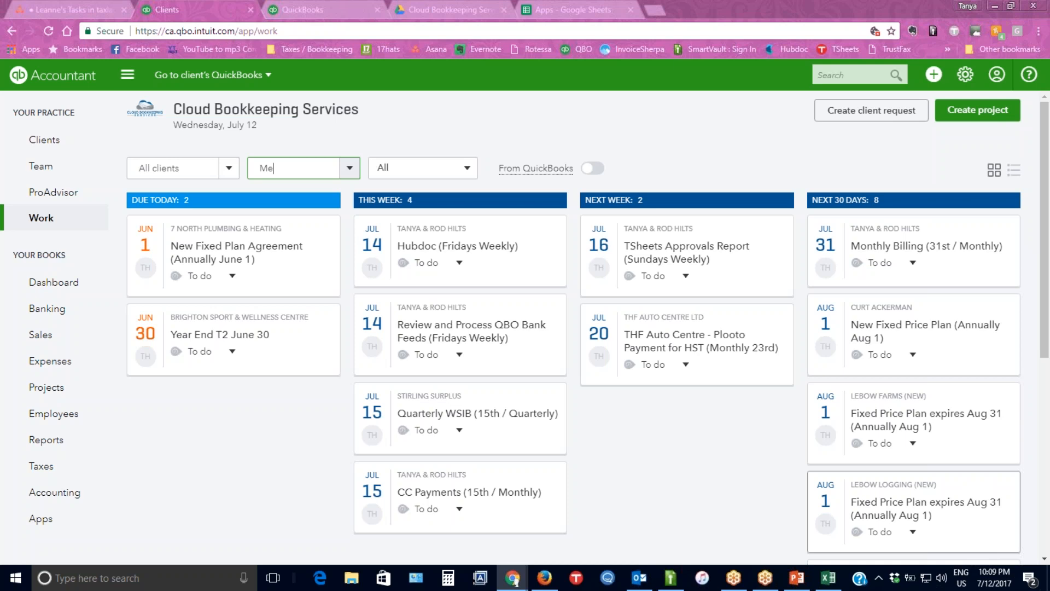
Filter the work grid to the client CBS Training.
click(227, 170)
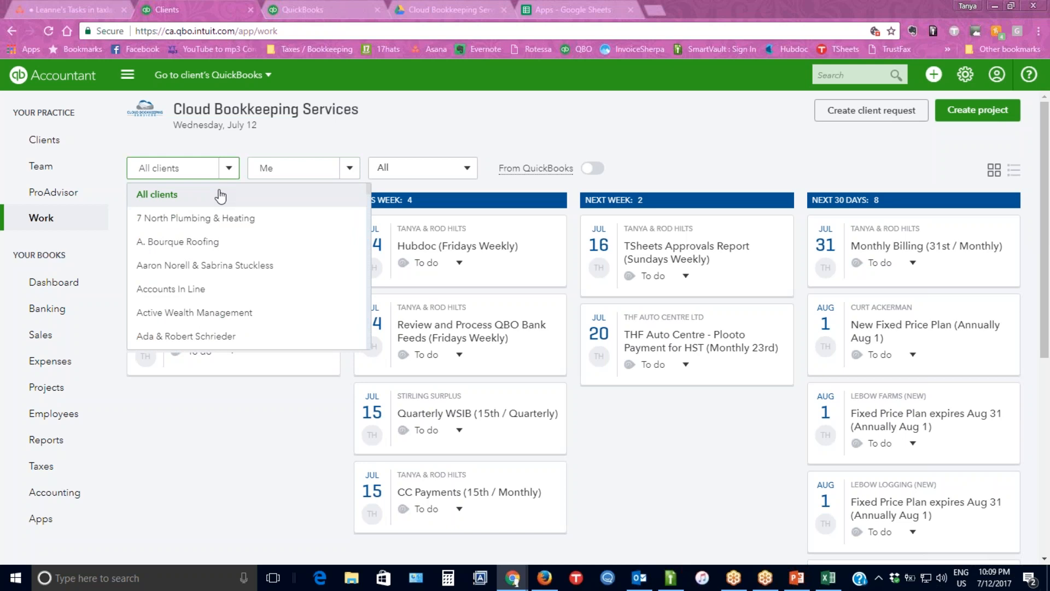
scroll(221, 196, down, 5)
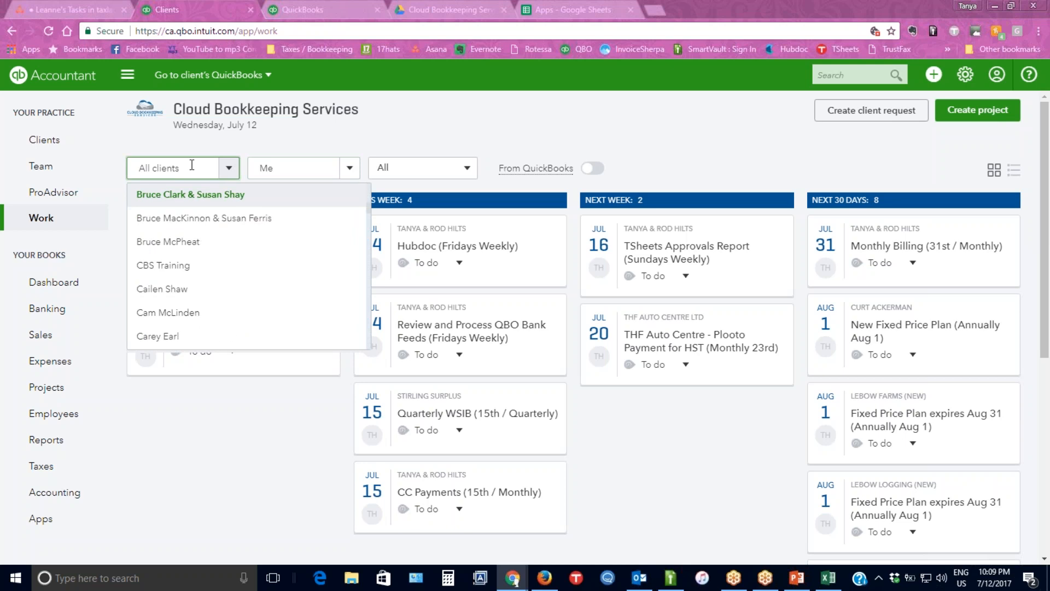
click(175, 267)
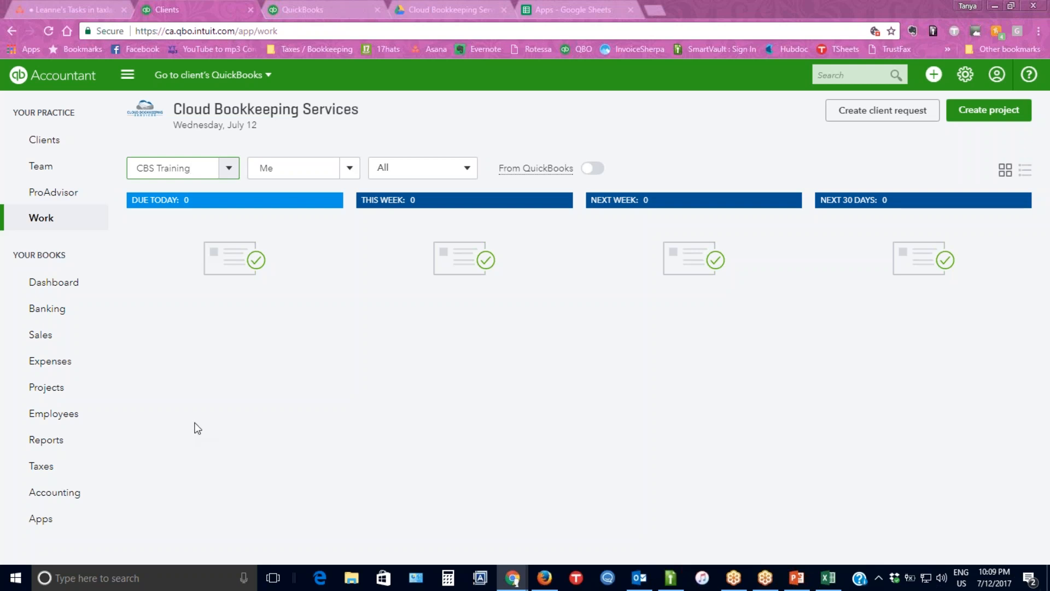
Clear the CBS Training client filter and set the work grid back to All clients.
drag(213, 169, 106, 172)
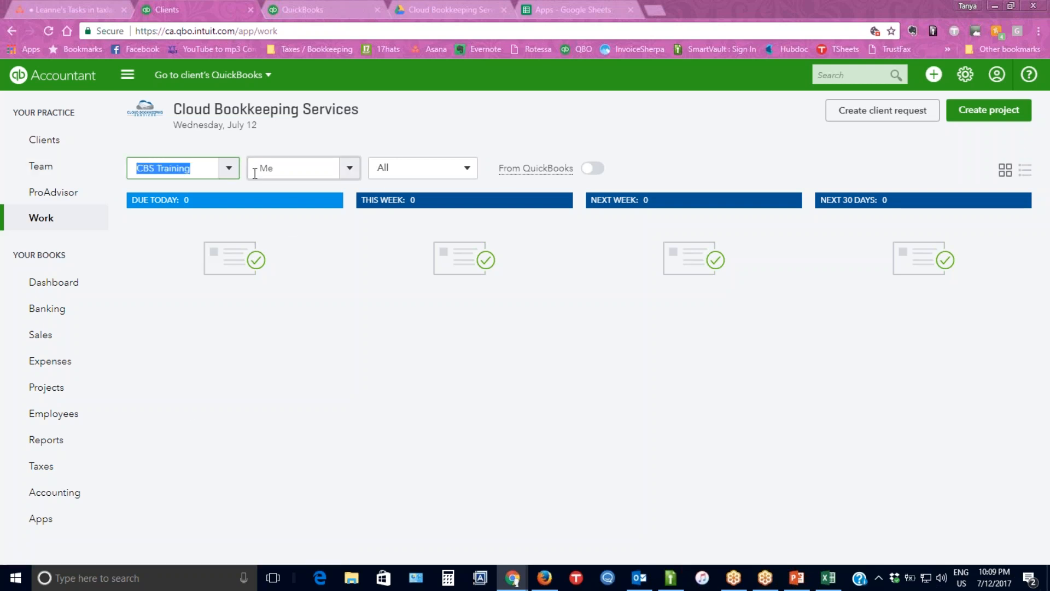
key(BackSpace)
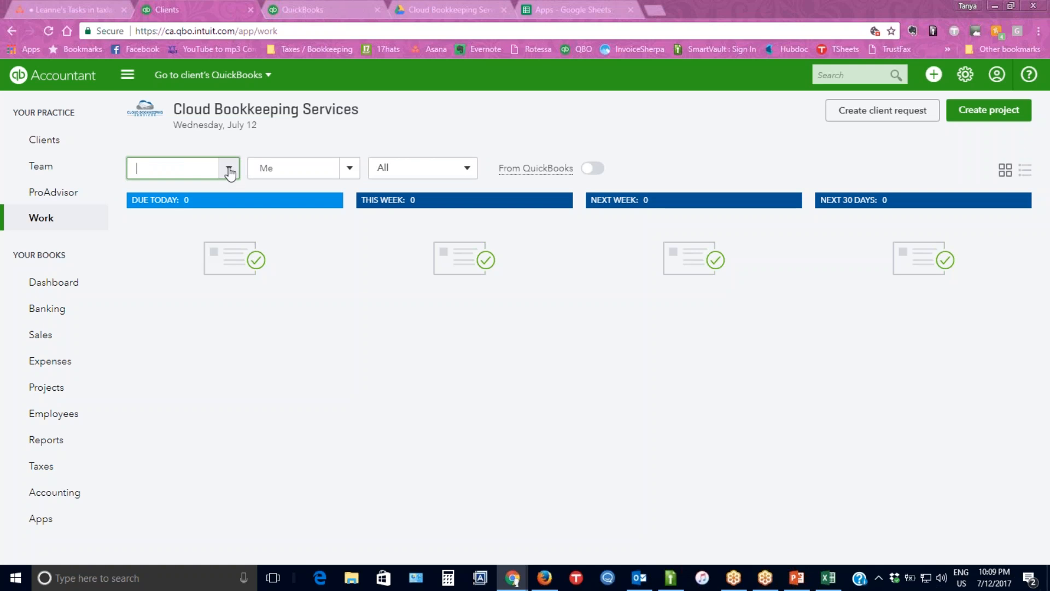
click(229, 170)
scroll(198, 205, up, 5)
click(198, 204)
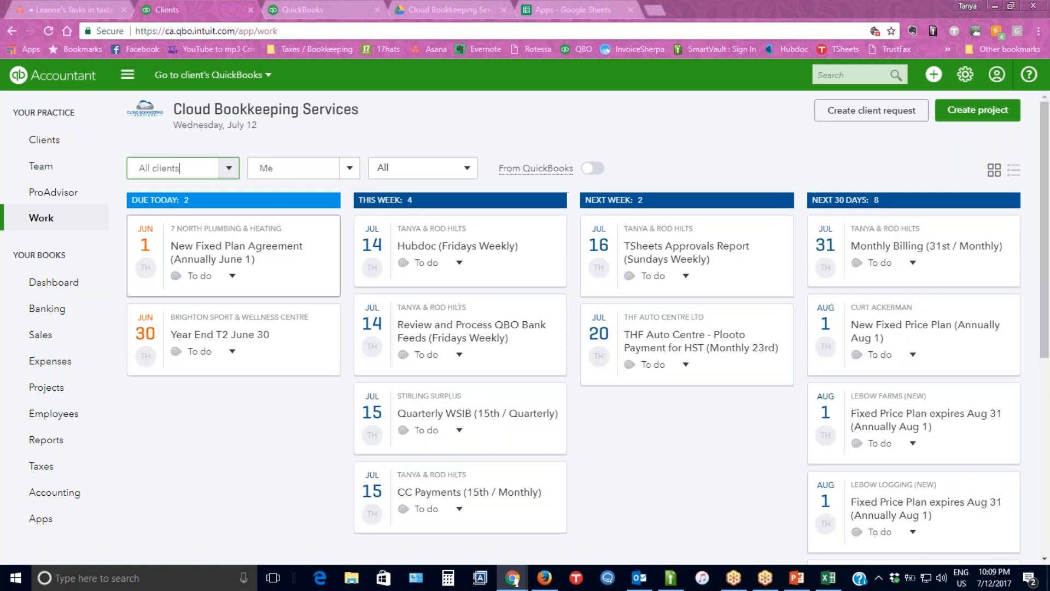
click(186, 170)
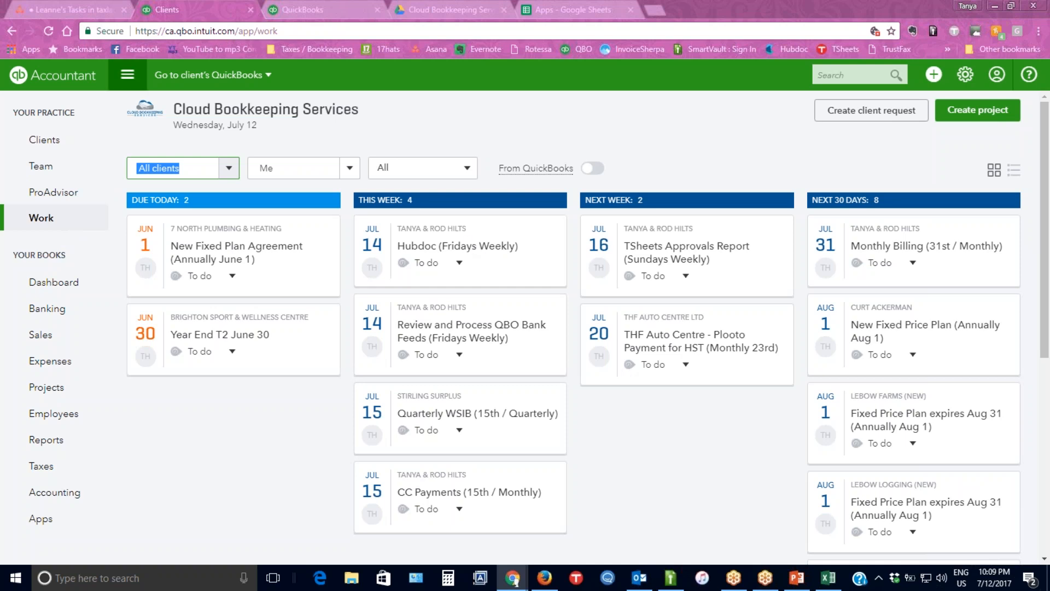
View the list of clients' QuickBooks companies, and open the Work page in the second browser window.
click(217, 77)
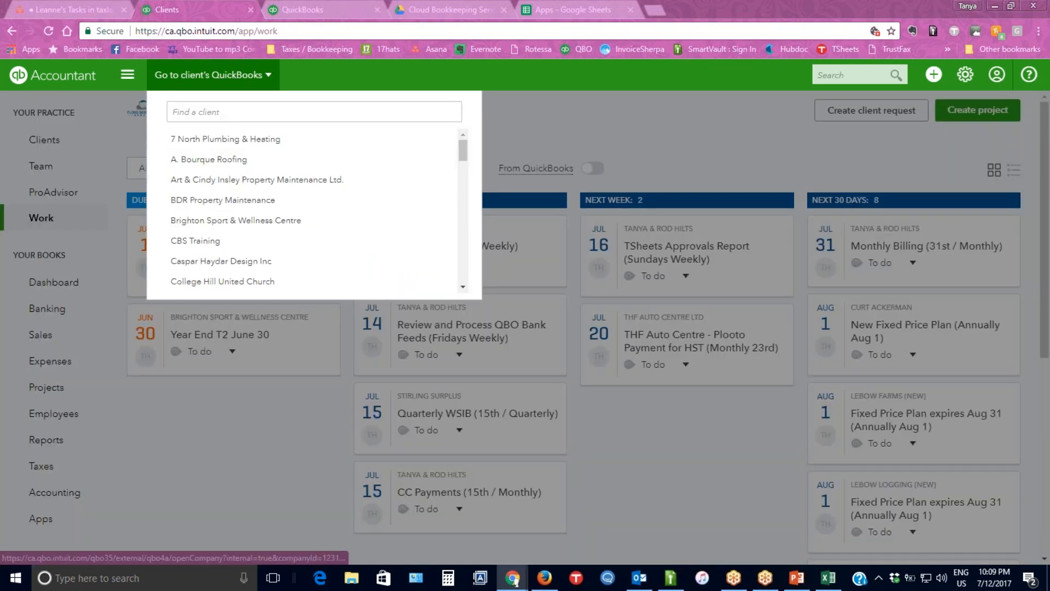
click(311, 68)
mouse_move(513, 583)
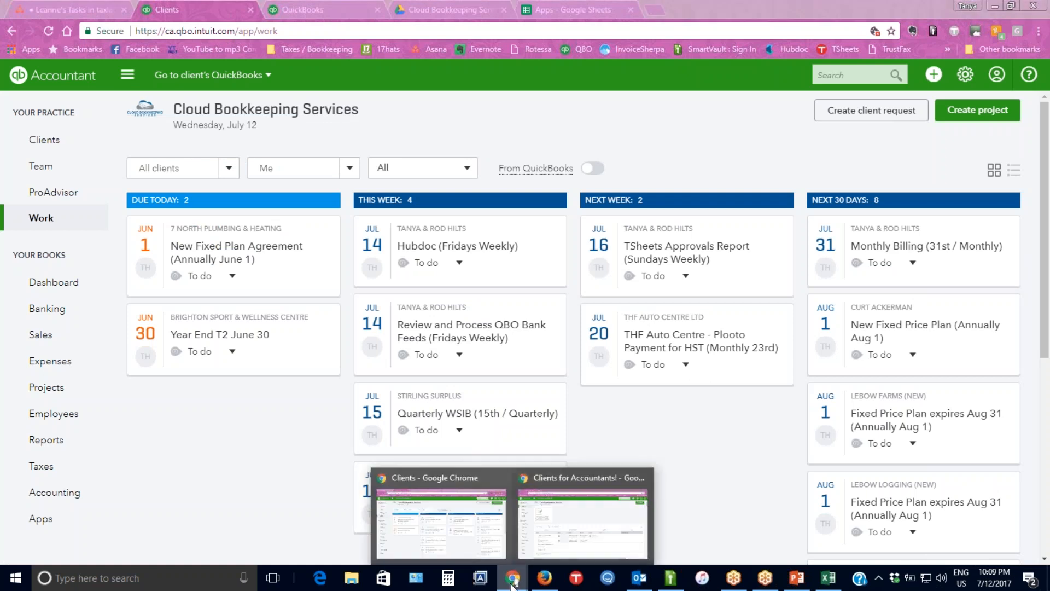
click(547, 536)
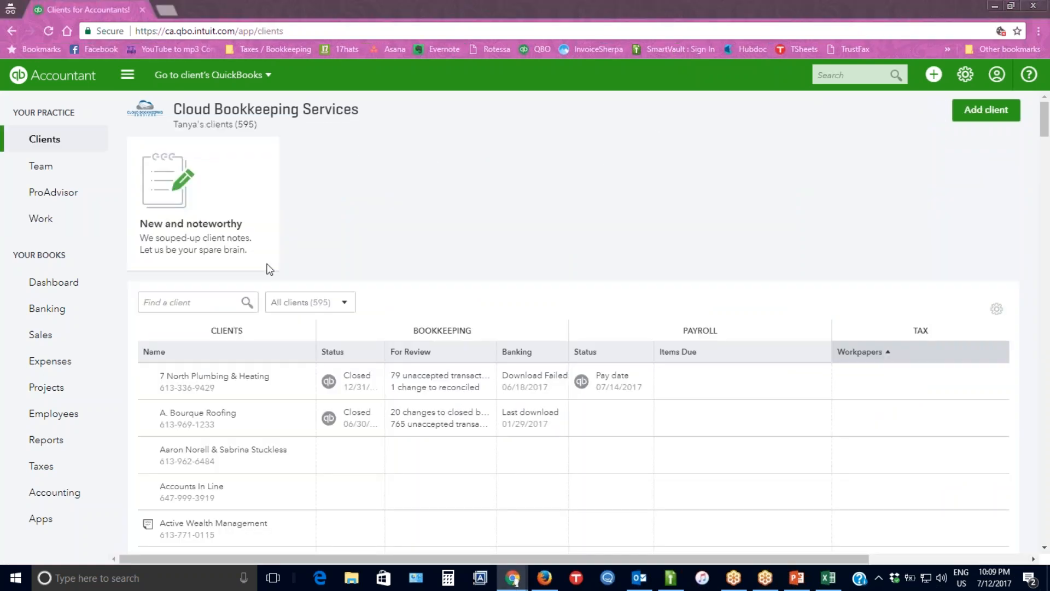
click(37, 219)
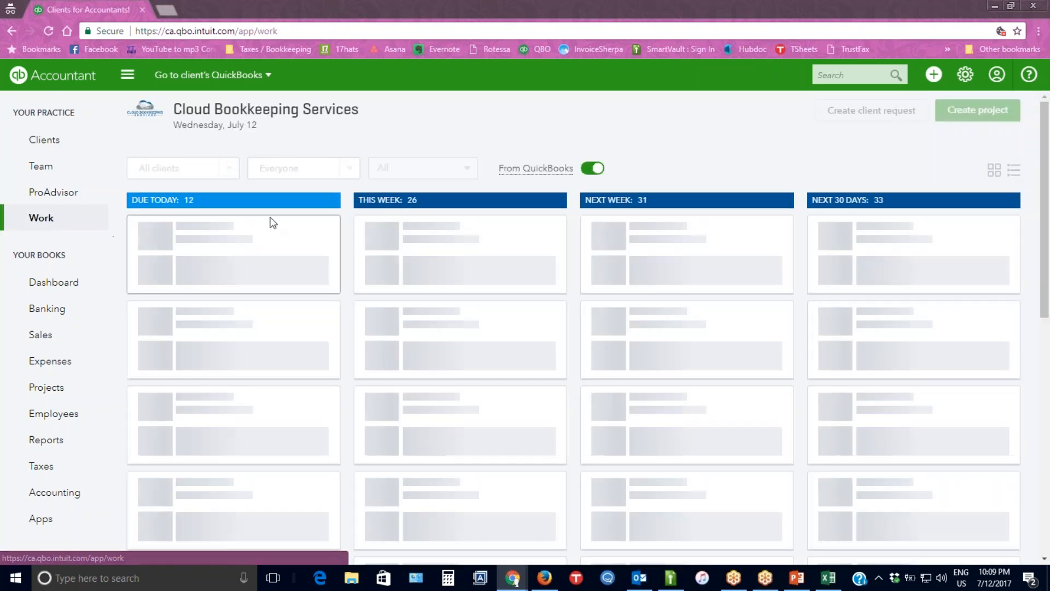
Filter this window's work grid to items assigned to Me and turn off the From QuickBooks items.
click(348, 174)
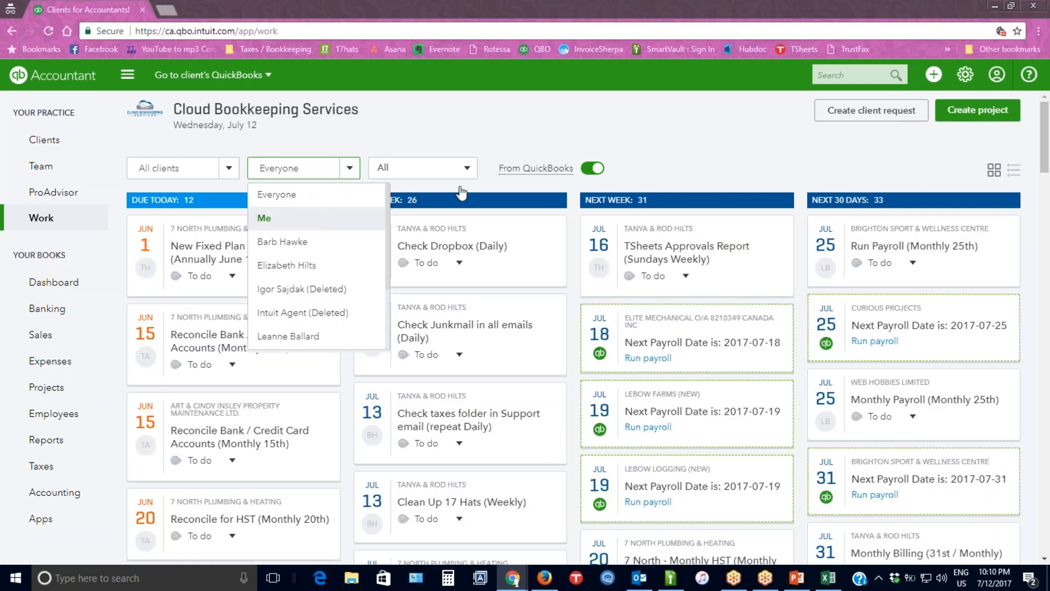
click(305, 223)
click(592, 168)
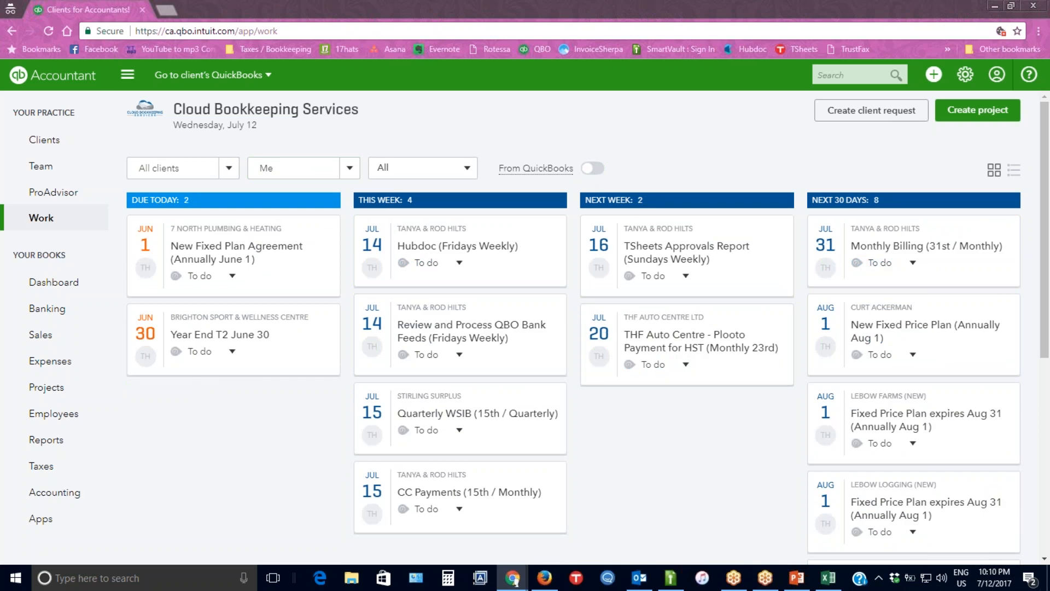
scroll(560, 386, down, 5)
scroll(559, 386, up, 5)
Switch back to the first browser window and look over the list for going to a client's QuickBooks.
mouse_move(512, 577)
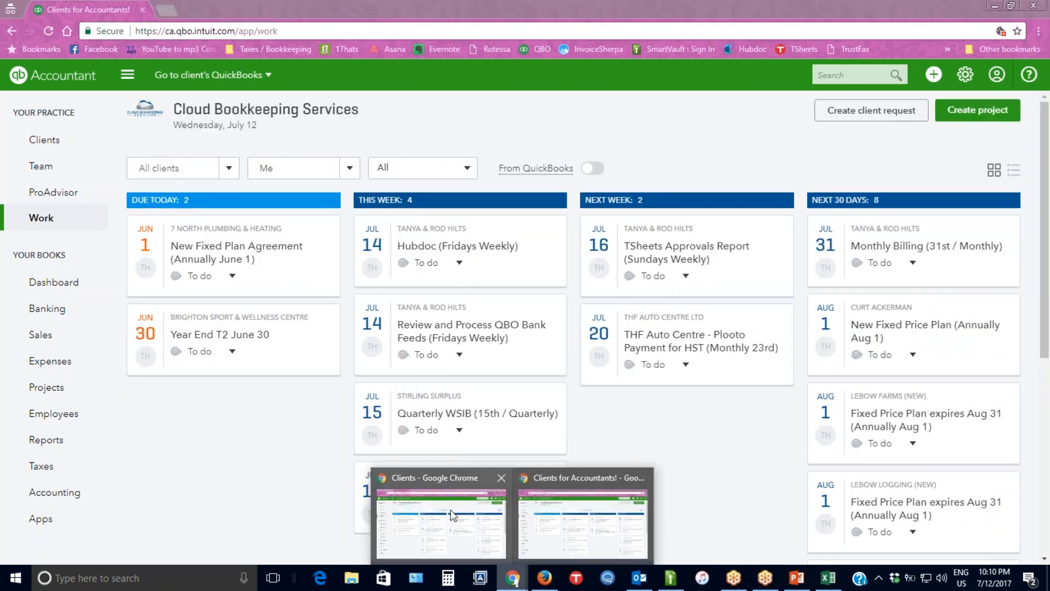
click(443, 517)
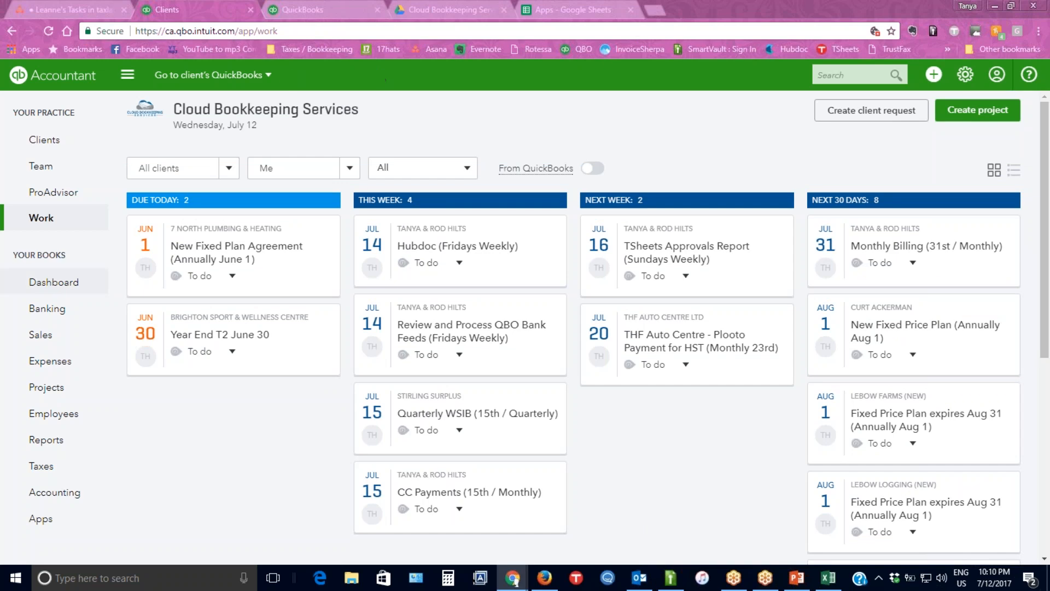
click(243, 78)
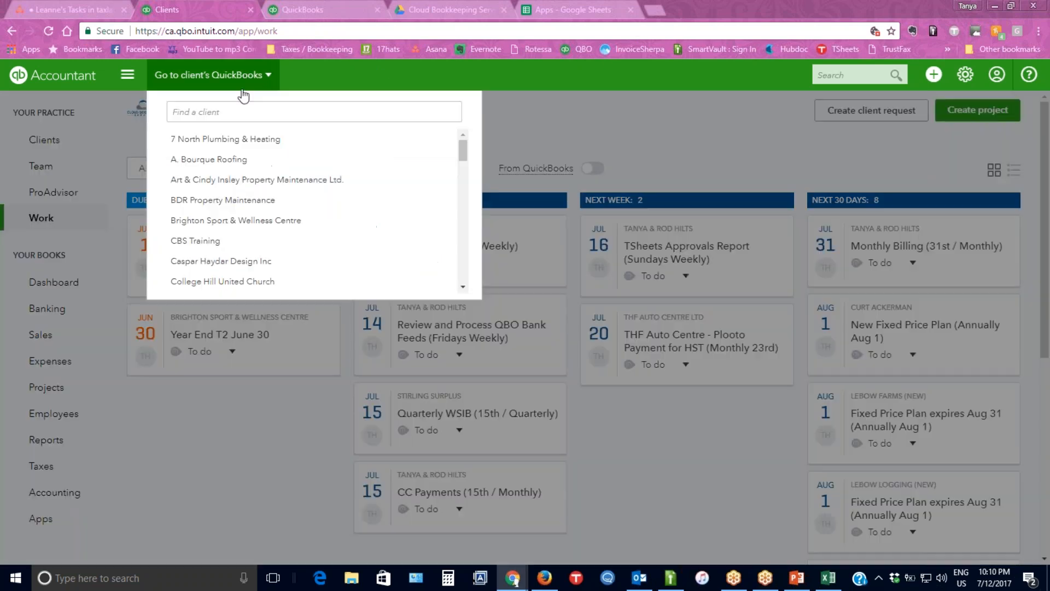
click(562, 113)
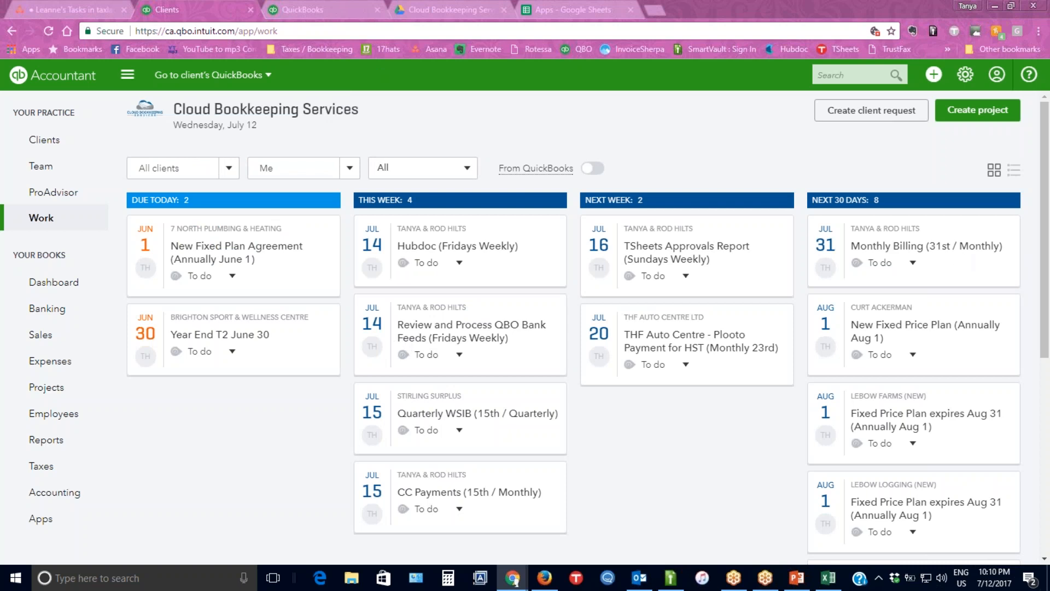
Show the work items in list view and sort them by name in descending and ascending order.
click(1014, 170)
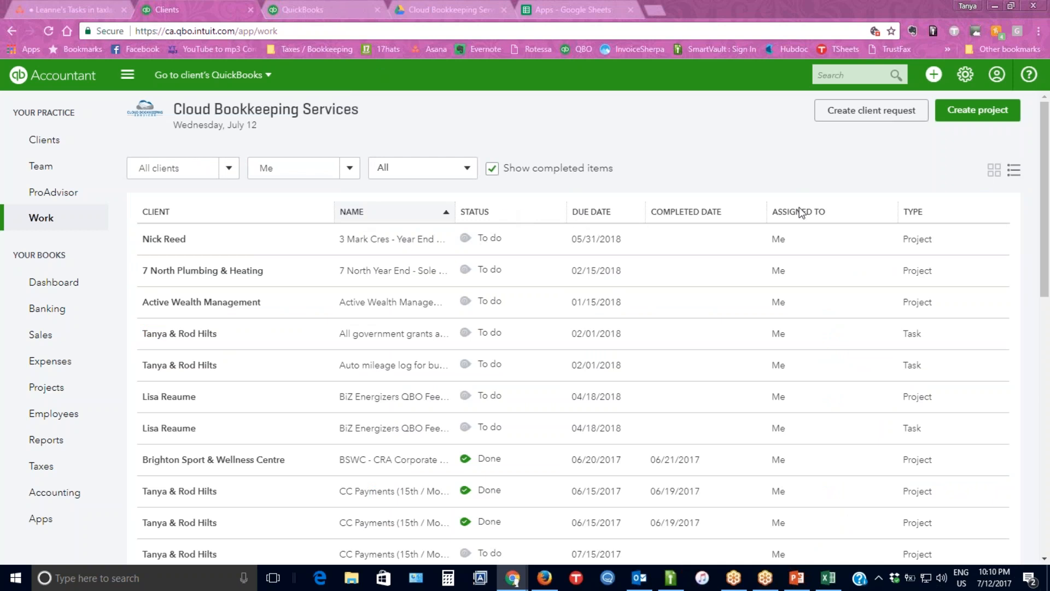
click(362, 213)
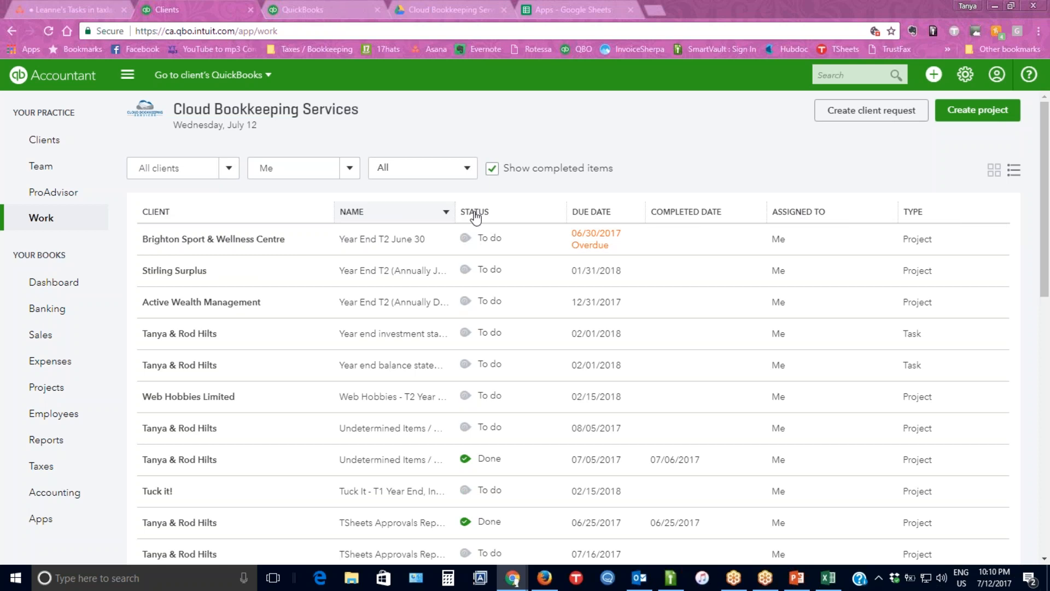
click(377, 214)
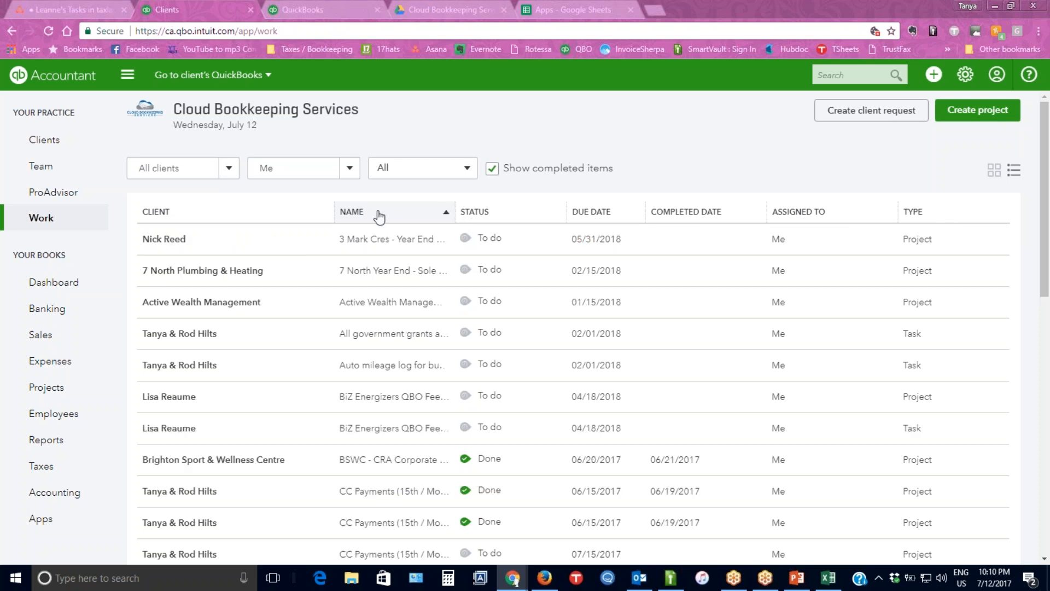
Sort the work list in turn by status, due date, completed date, type and client.
click(478, 215)
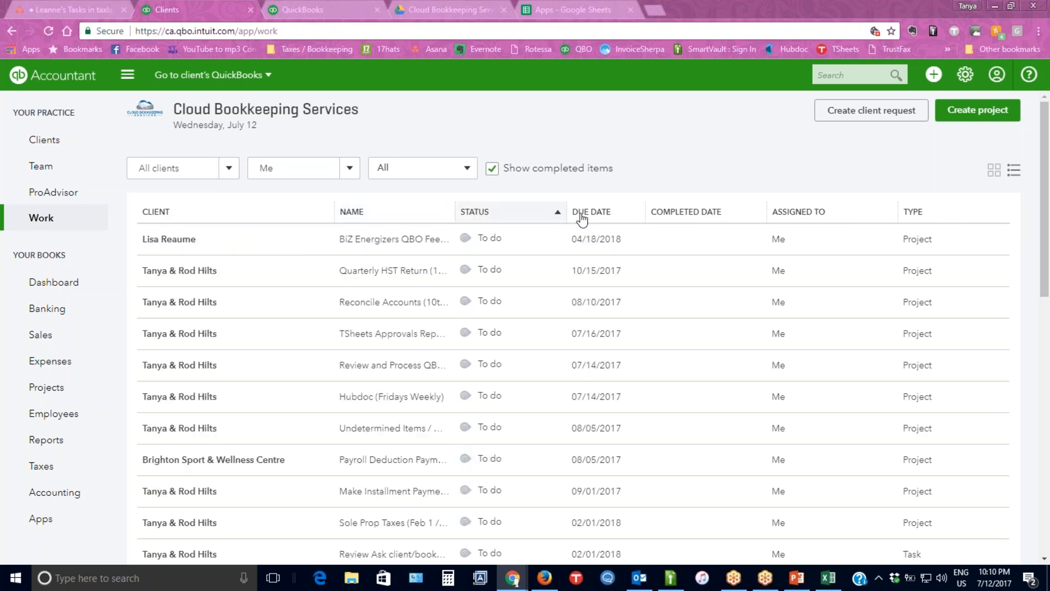
click(582, 218)
click(486, 217)
click(582, 218)
click(711, 217)
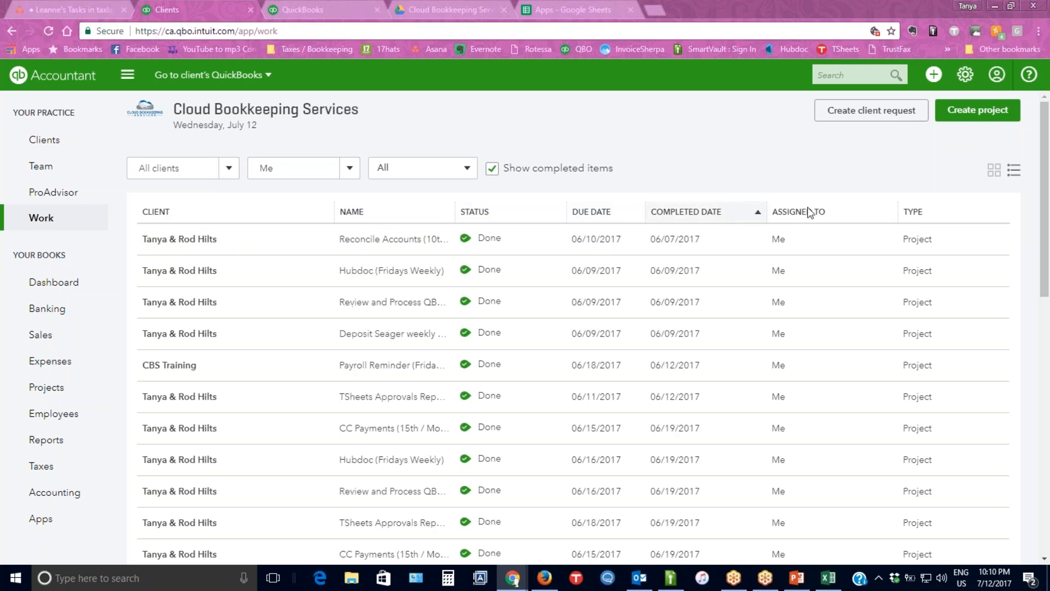
click(921, 213)
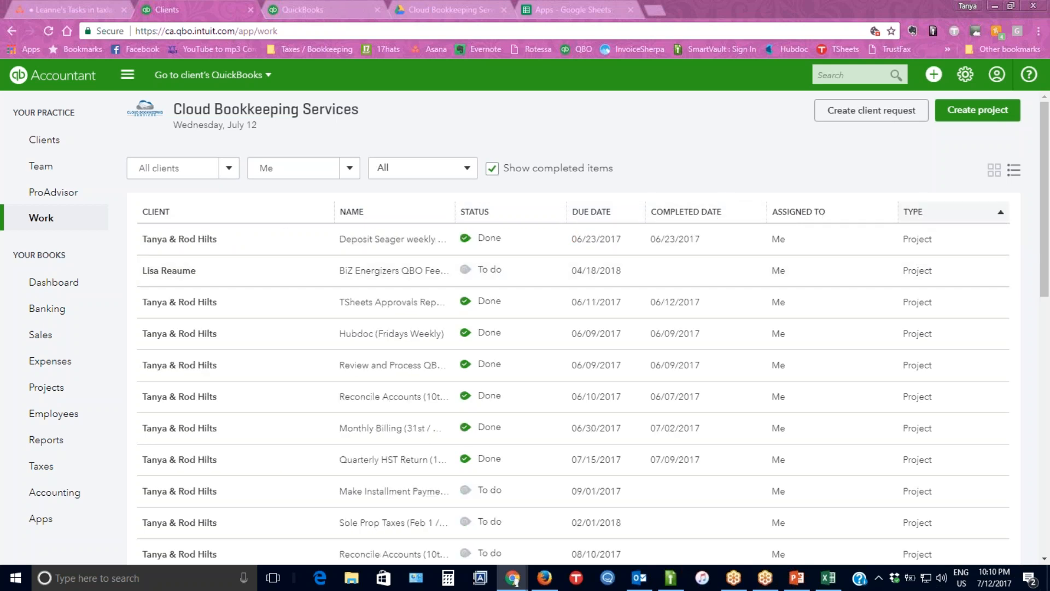
click(168, 218)
Look through the cards assigned to Everyone in the grid view, and set the assignee filter back to Me.
click(993, 170)
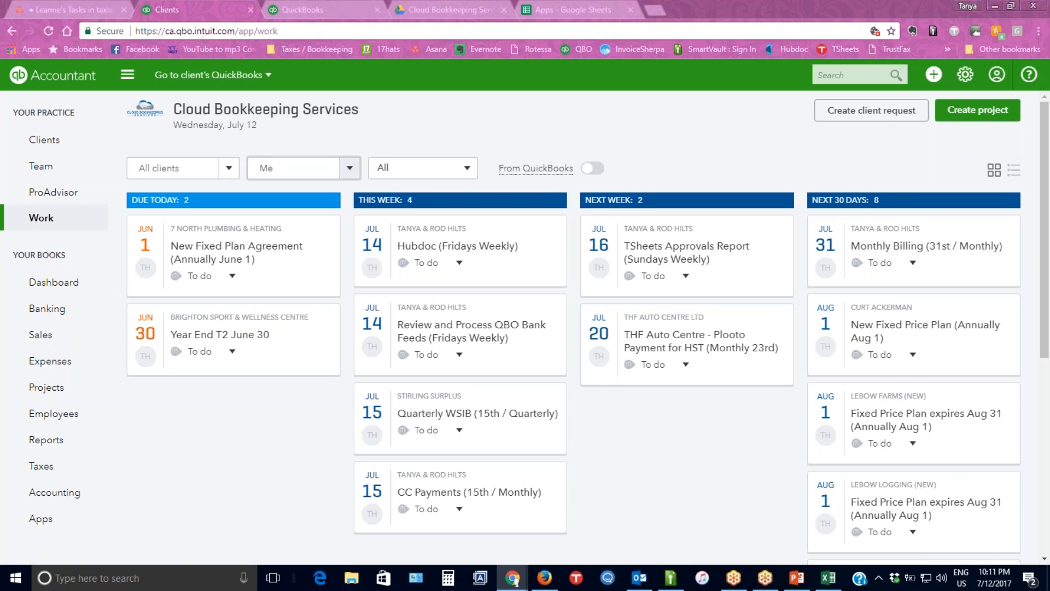
click(349, 168)
click(314, 208)
scroll(230, 335, down, 1)
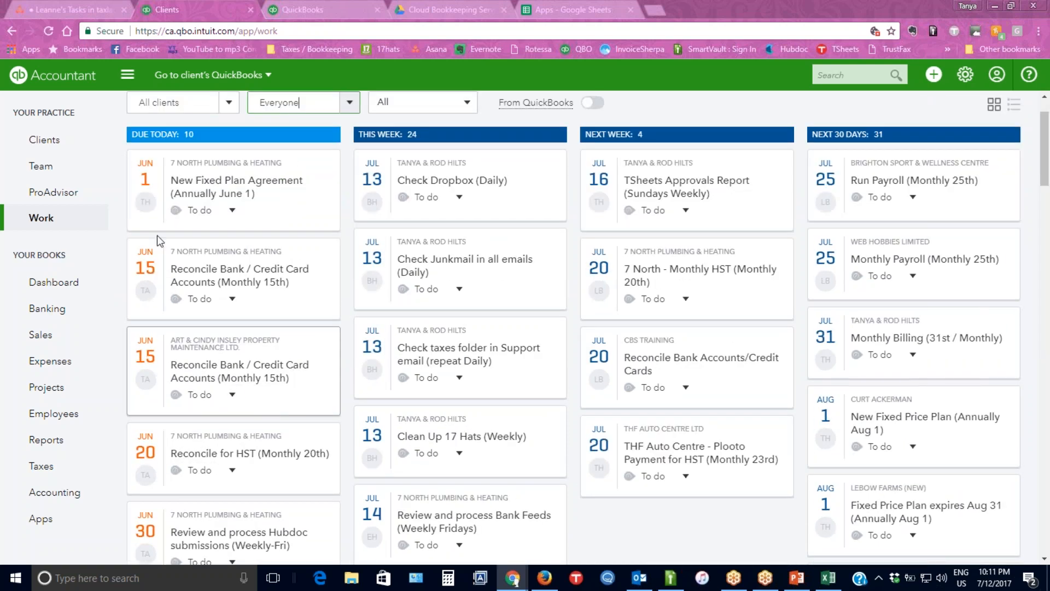
scroll(145, 290, down, 1)
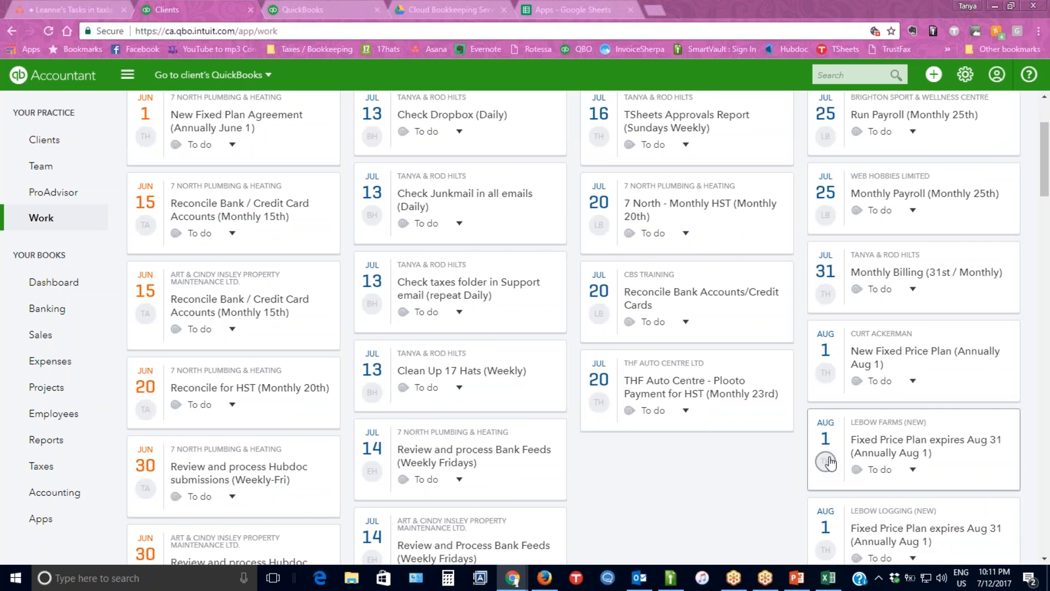
scroll(825, 462, up, 1)
scroll(339, 173, up, 1)
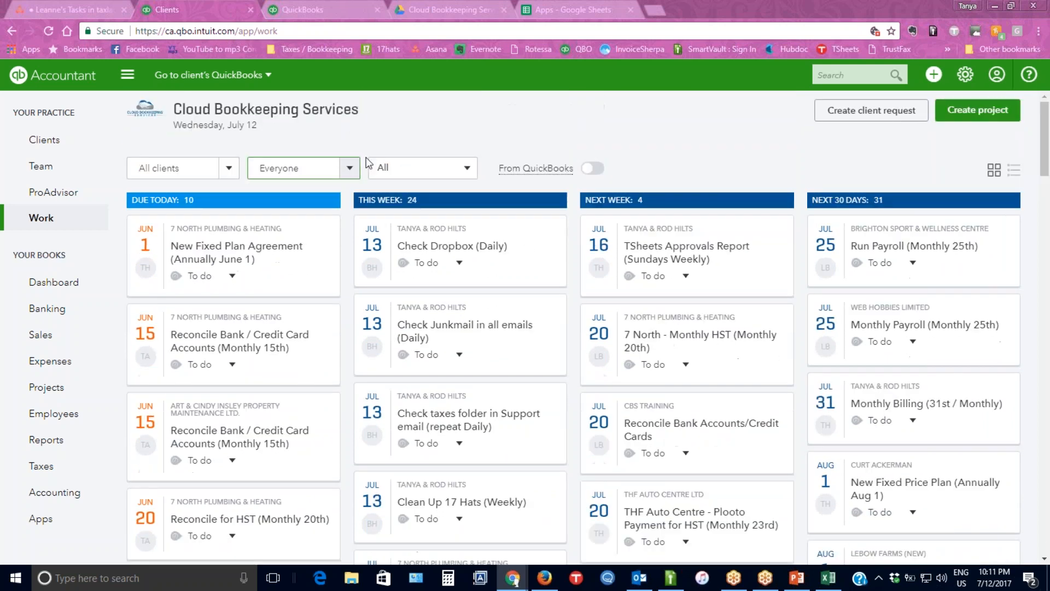
click(340, 173)
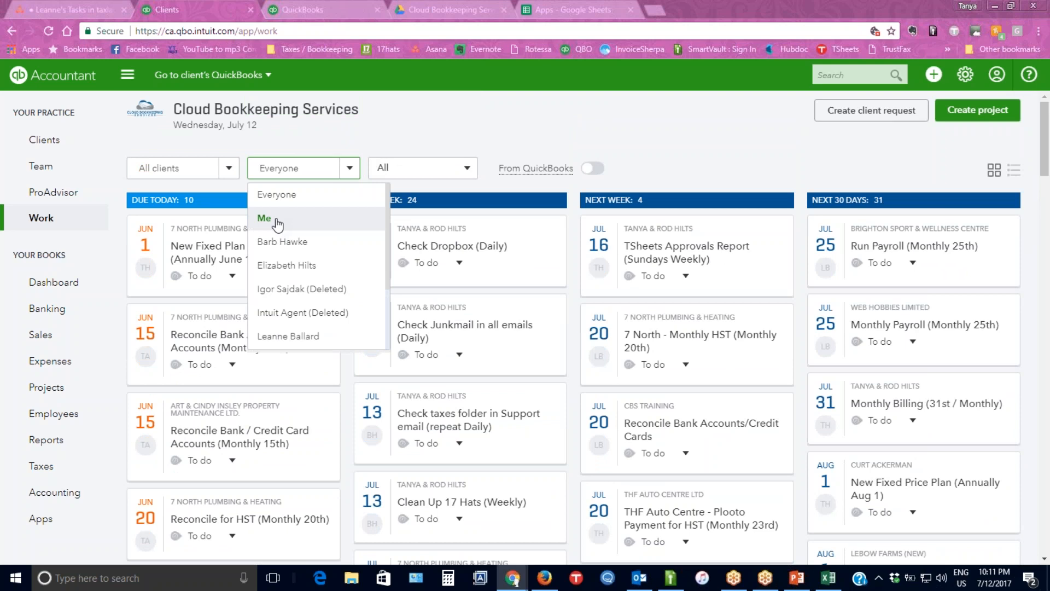
click(277, 219)
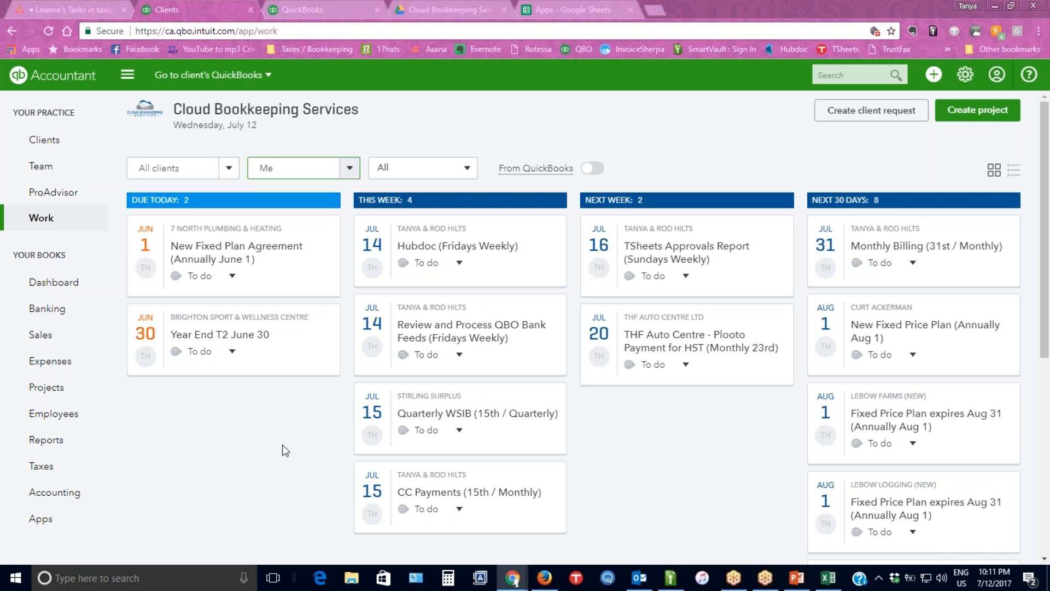
Start a new client request named "Bank statement".
click(836, 114)
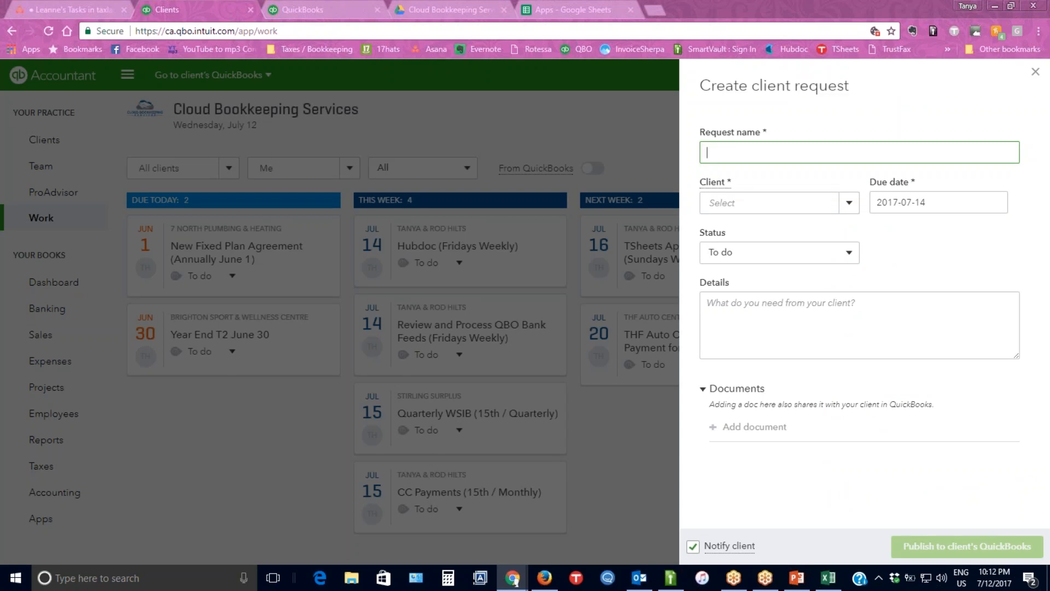
text(Banl staementt)
key(Left)
key(BackSpace)
text(k)
Set the request's client to CBS Training and its due date to 2017-07-14.
click(767, 201)
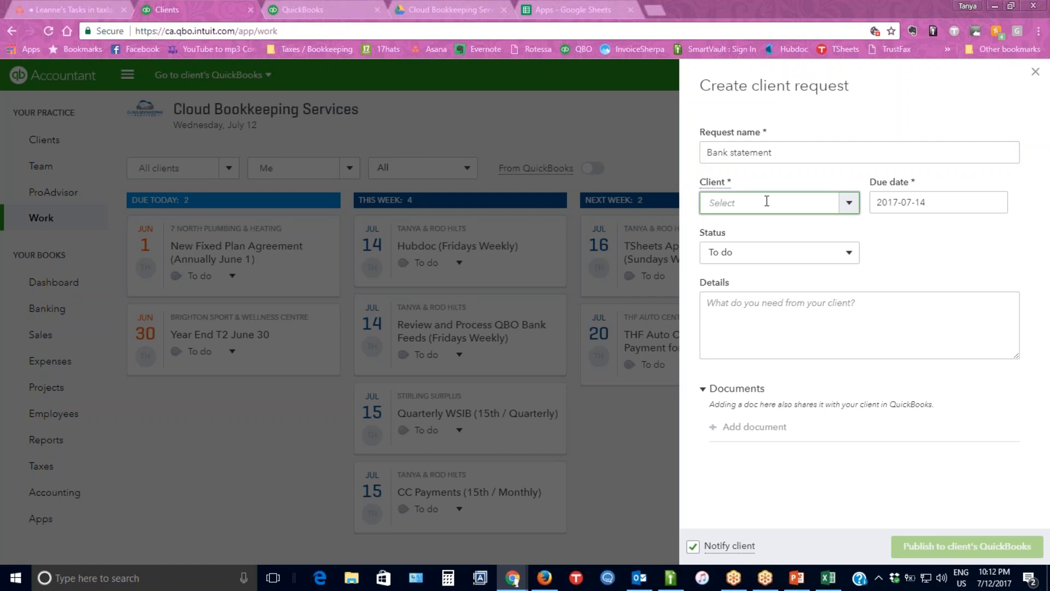
text(cbs)
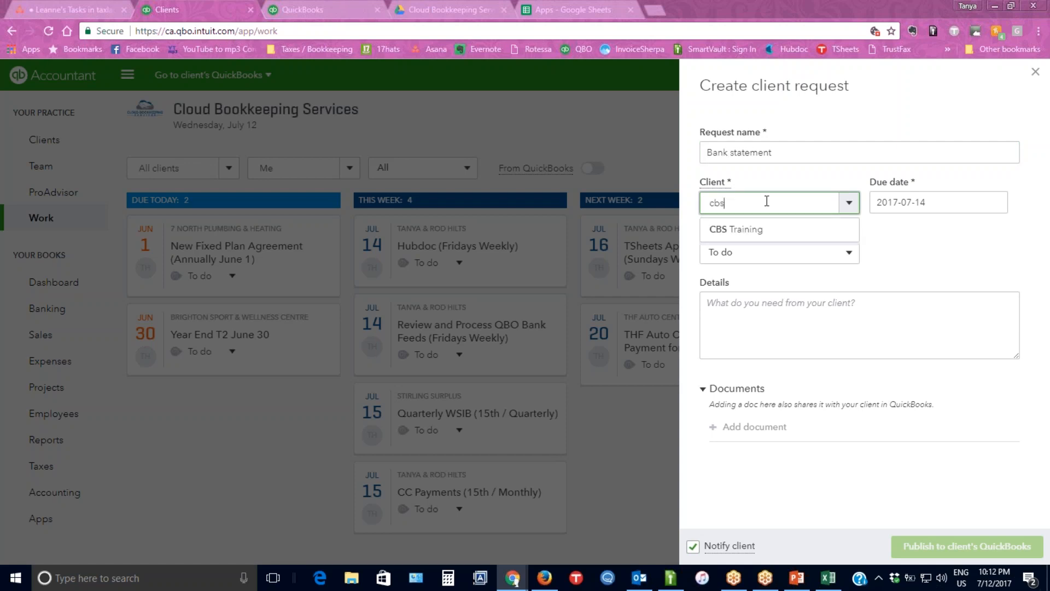
click(757, 231)
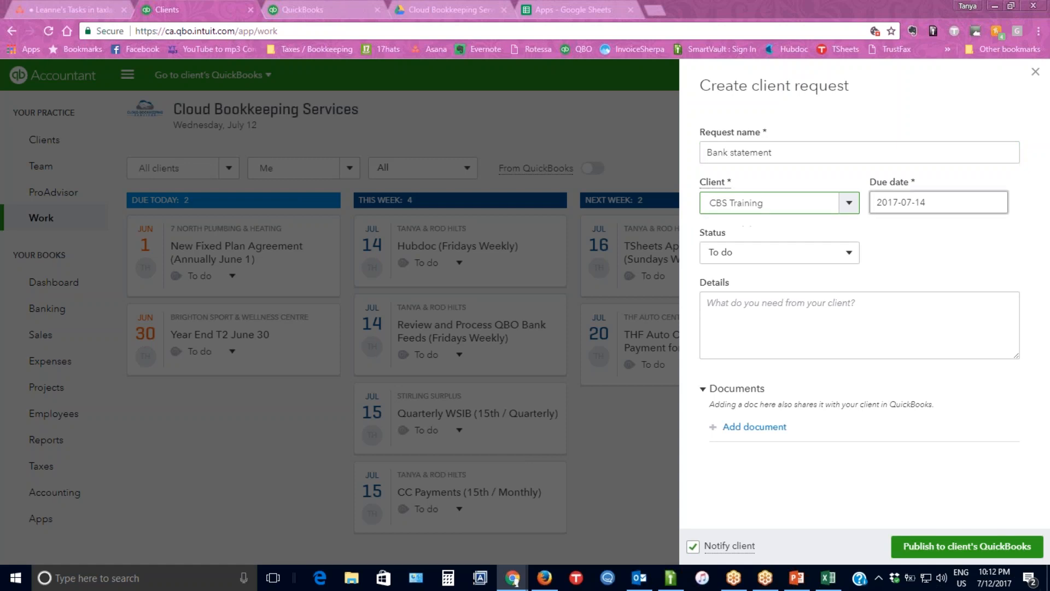
click(952, 204)
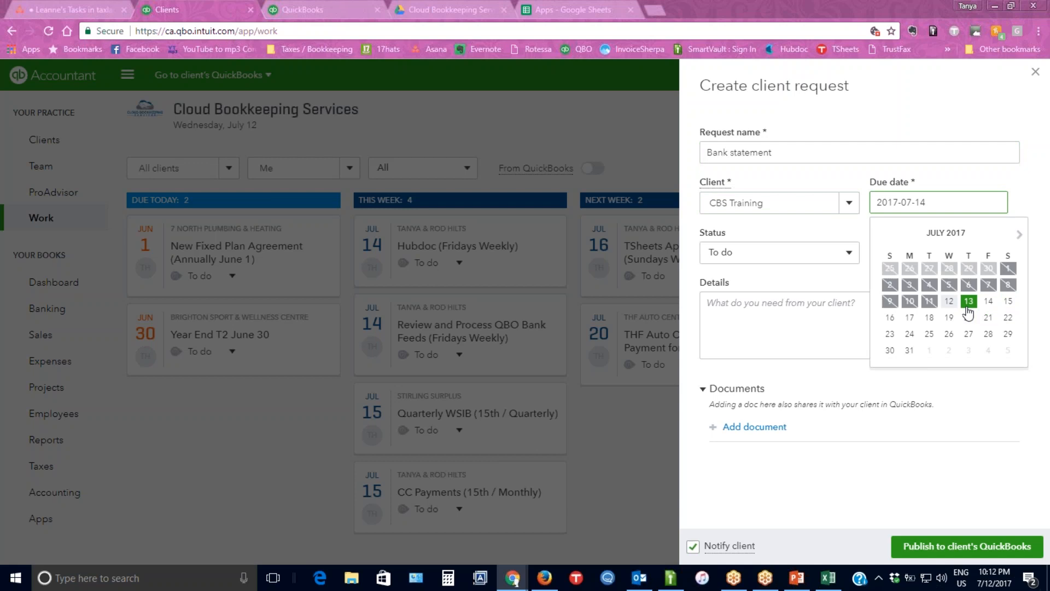
click(988, 300)
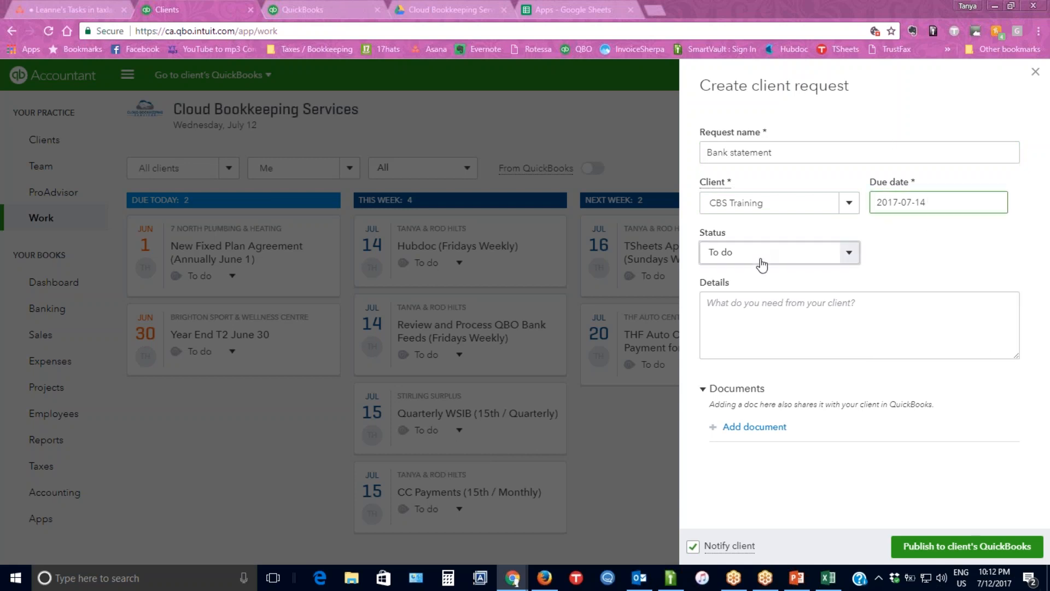
Enter "Please send June statement" as the request details and start publishing the request to the client's QuickBooks.
click(755, 304)
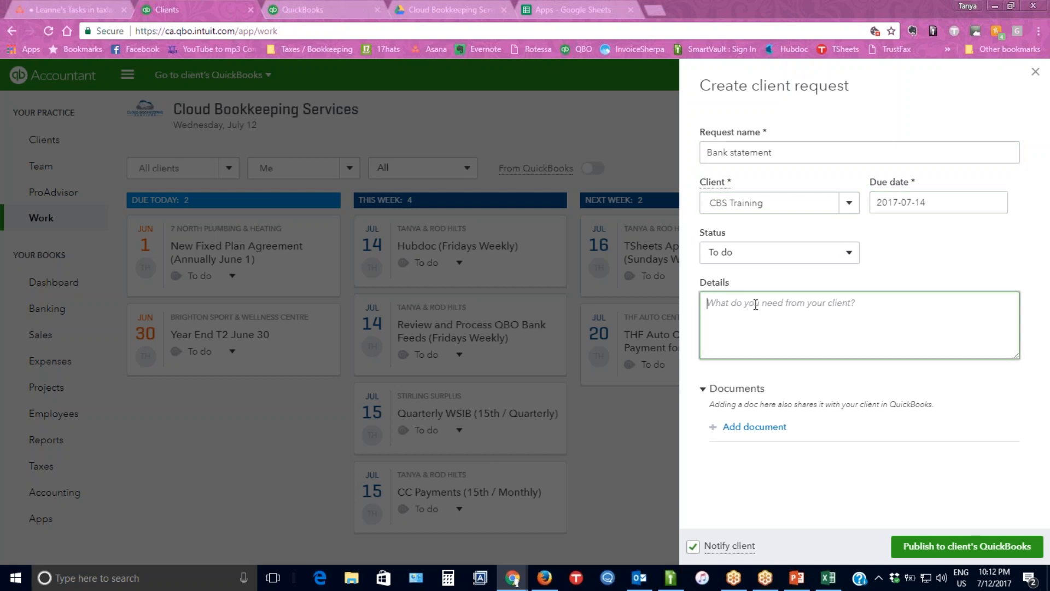
text(Plea)
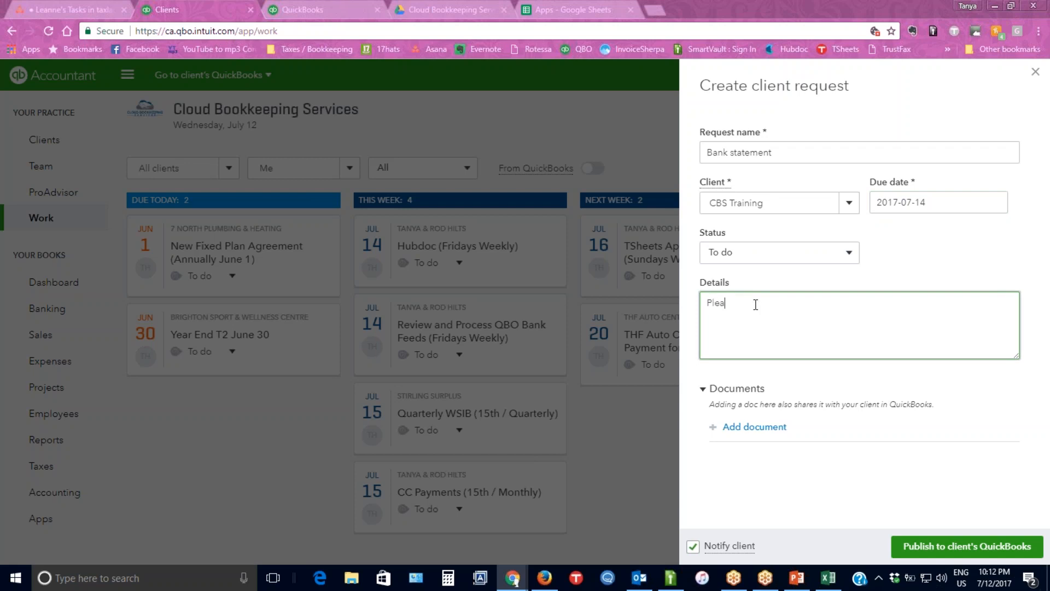
text(se send June statement)
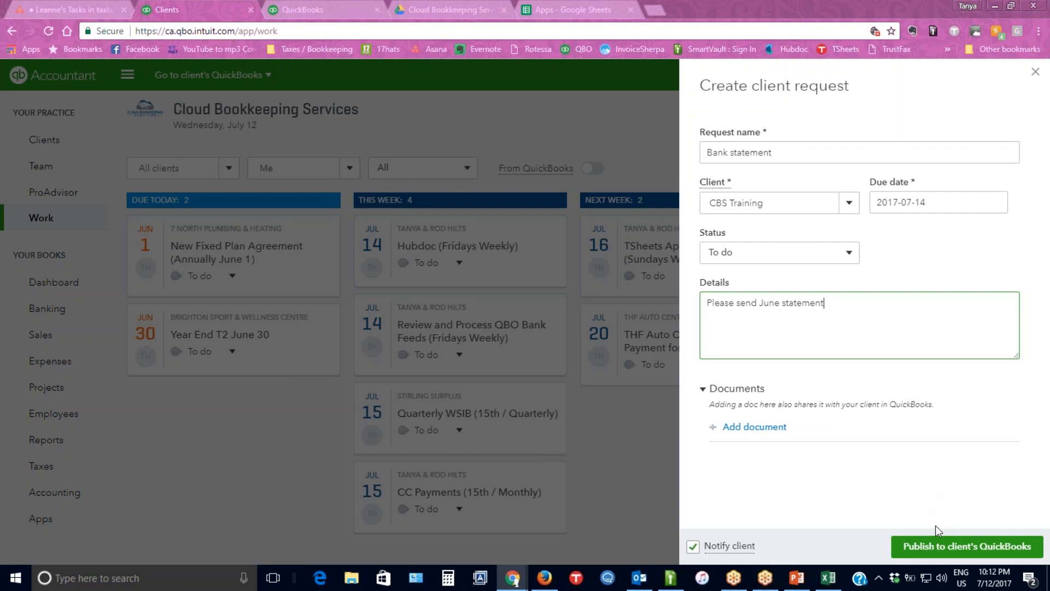
click(931, 545)
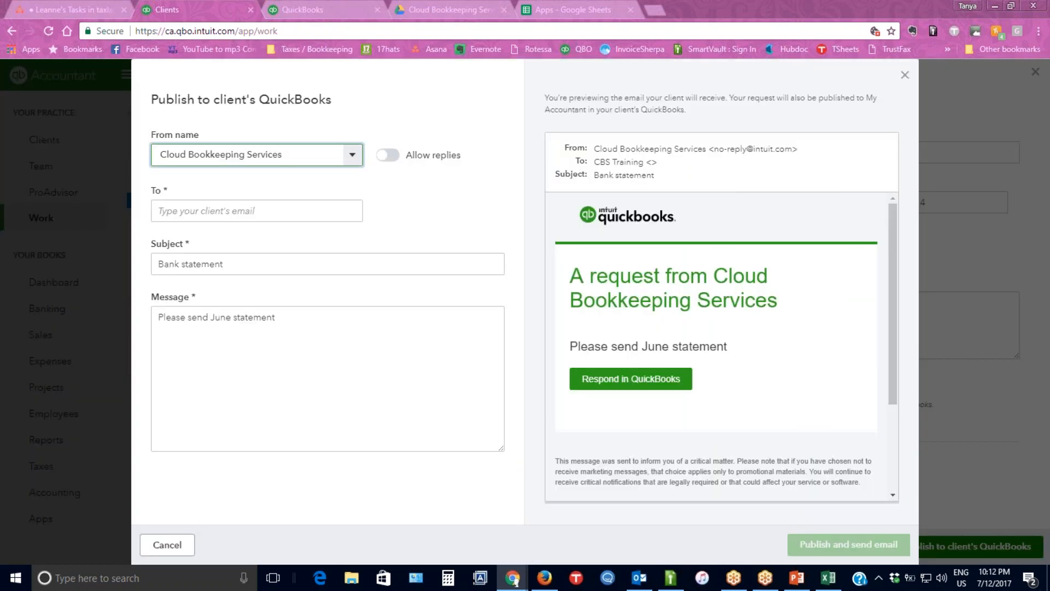
Fill in the client's e-mail address as the recipient, then publish the request and send the e-mail.
click(425, 205)
click(255, 212)
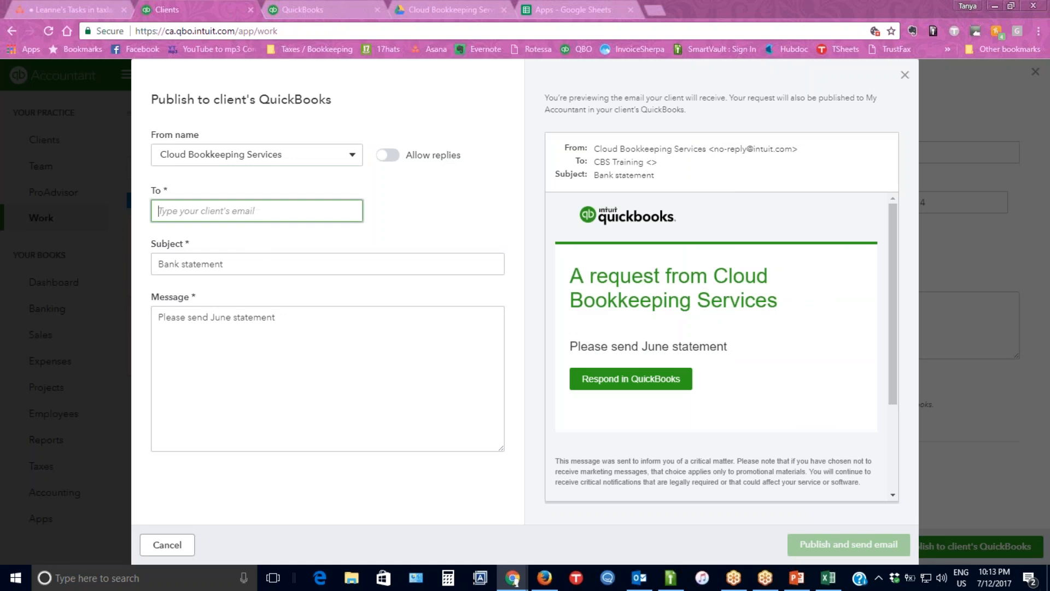
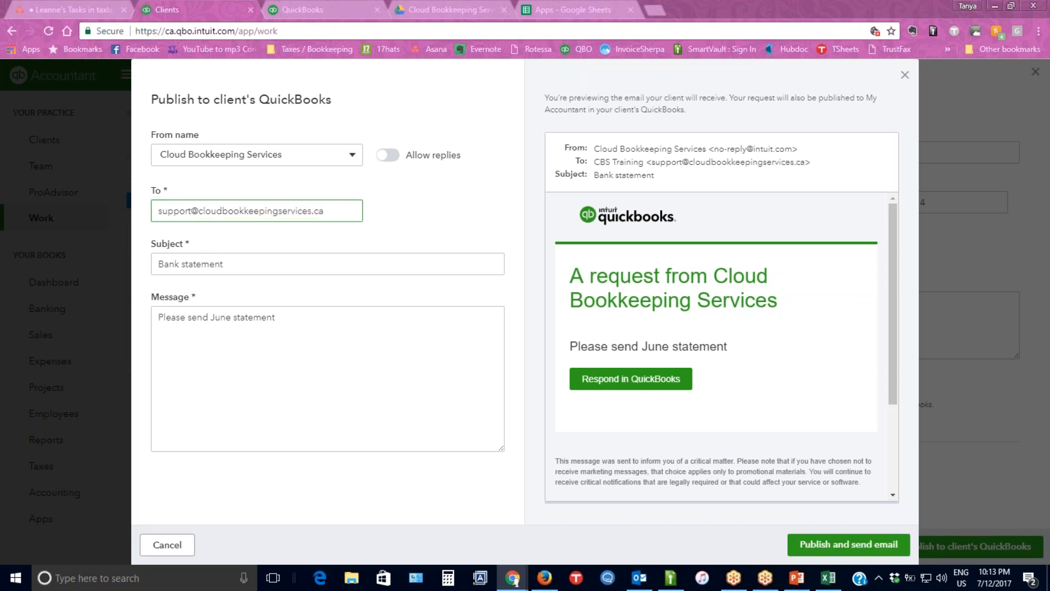
click(816, 541)
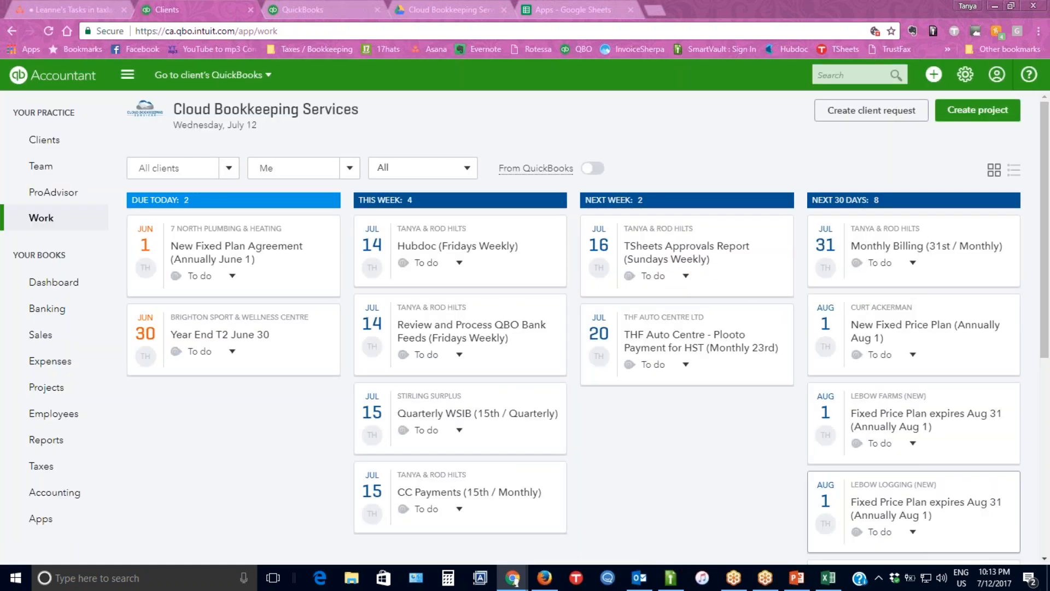
Switch to Outlook, open the new "Bank statement" e-mail and follow its link to respond in QuickBooks.
click(639, 577)
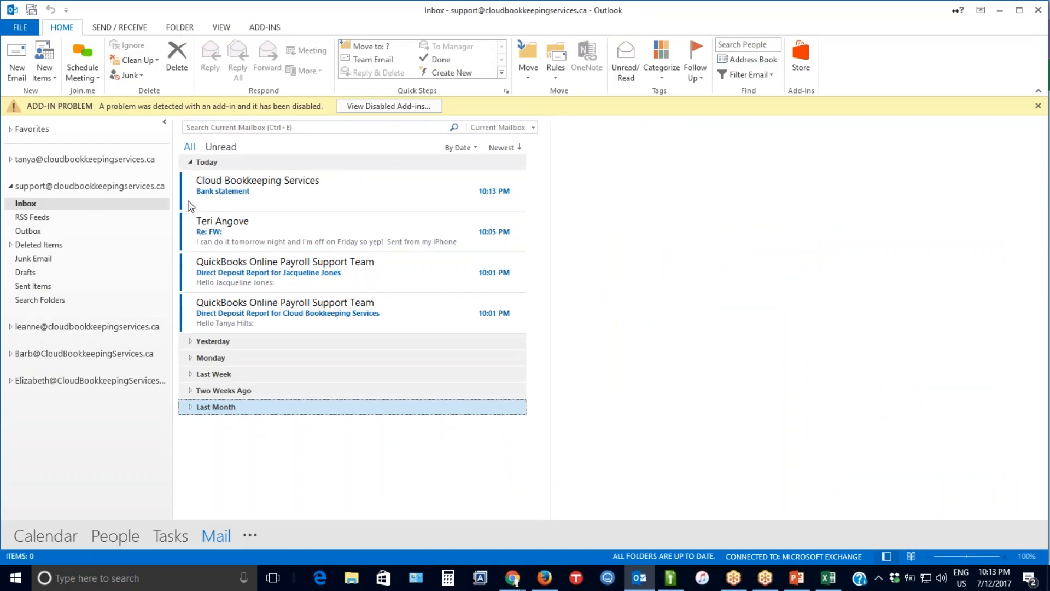
click(268, 186)
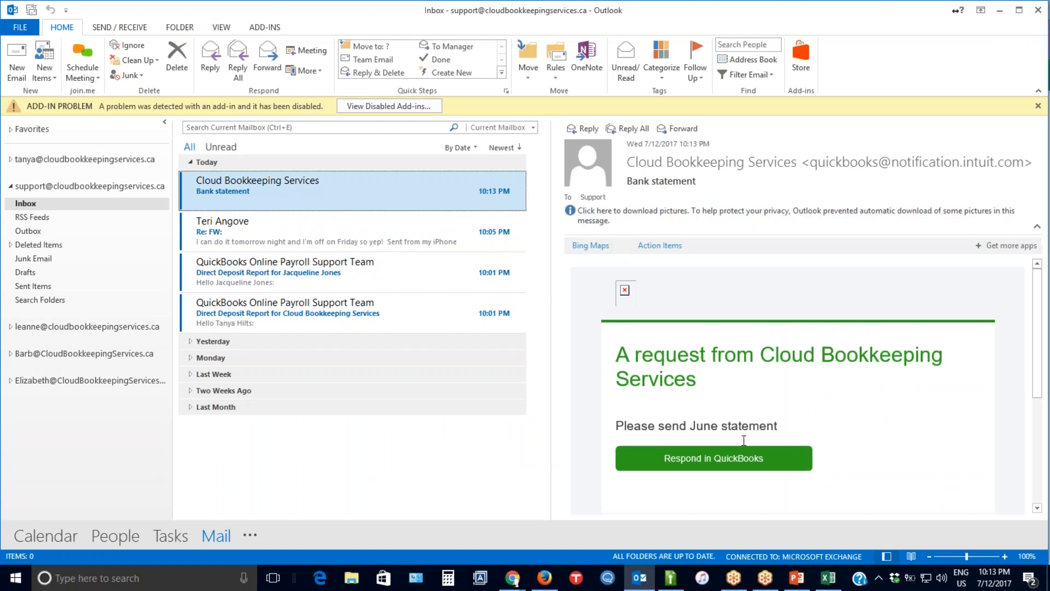
click(725, 461)
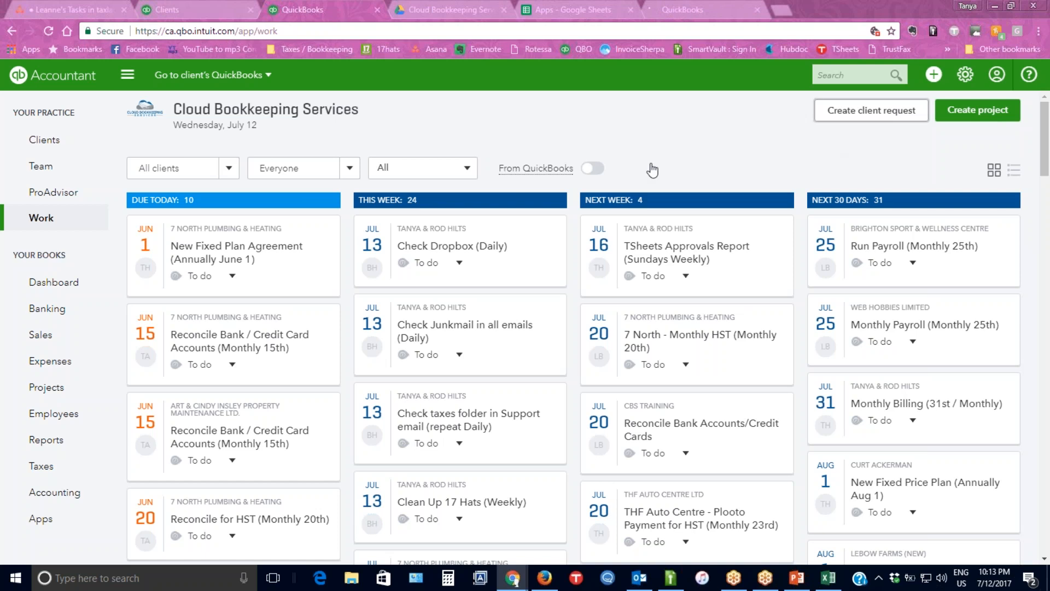
Create another client request named "Bank statement" for the client CBS Training.
click(871, 109)
click(748, 141)
click(750, 157)
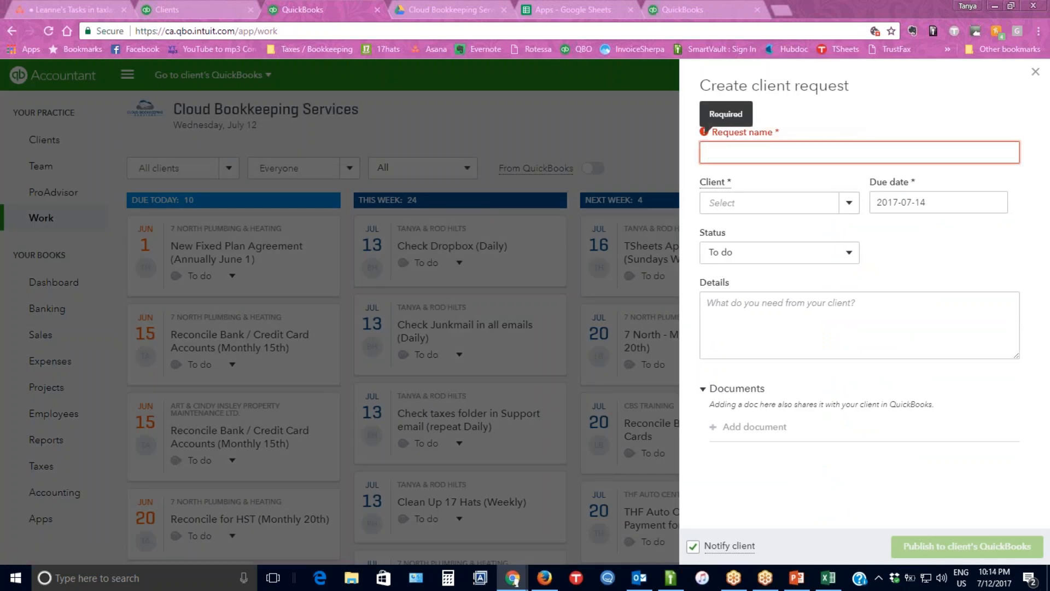
text(Bank statement)
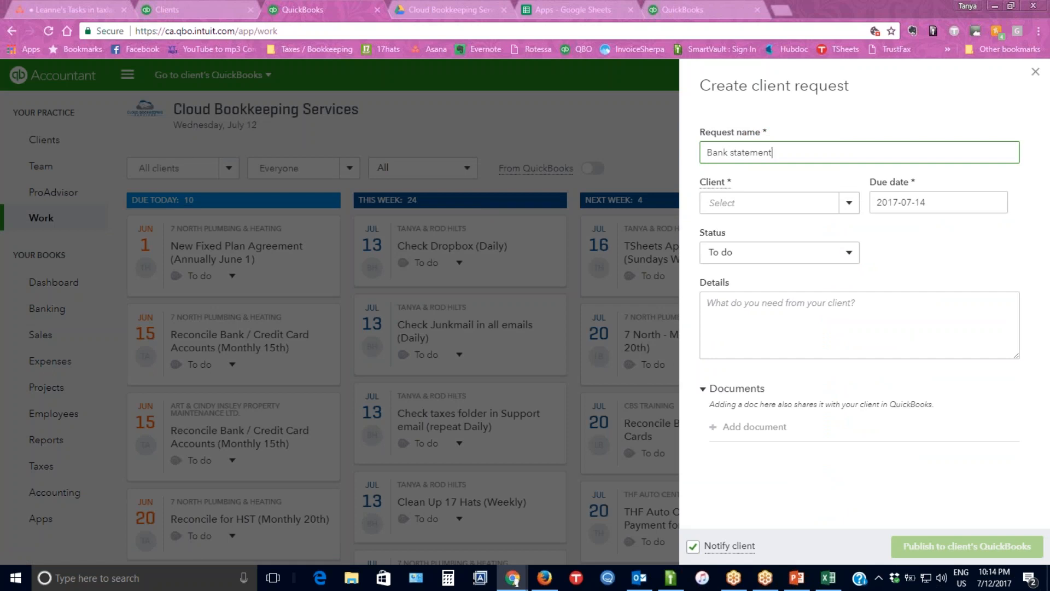
key(Tab)
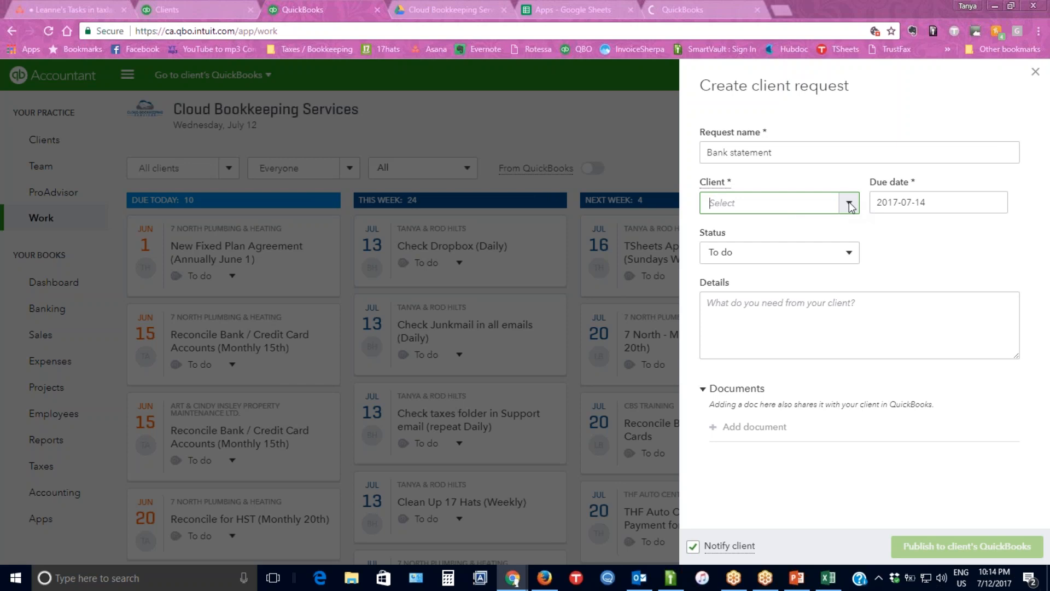
text(cbs)
click(749, 233)
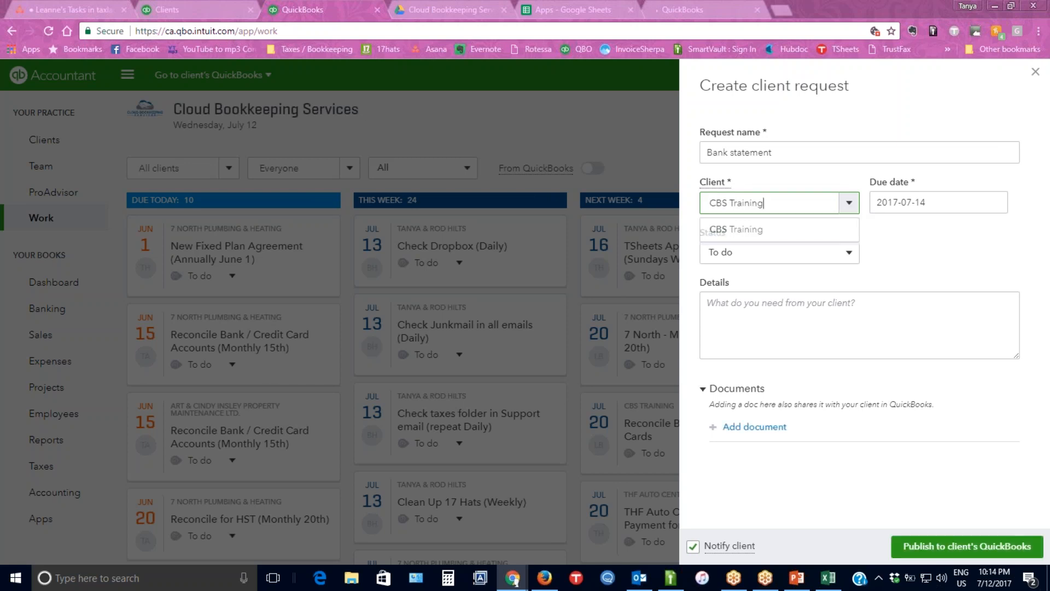
Enter "June bank statement please" as the request details and start publishing the request to the client's QuickBooks.
click(737, 302)
text(June bank statemnt ples)
click(781, 303)
text(eas)
key(End)
text(e)
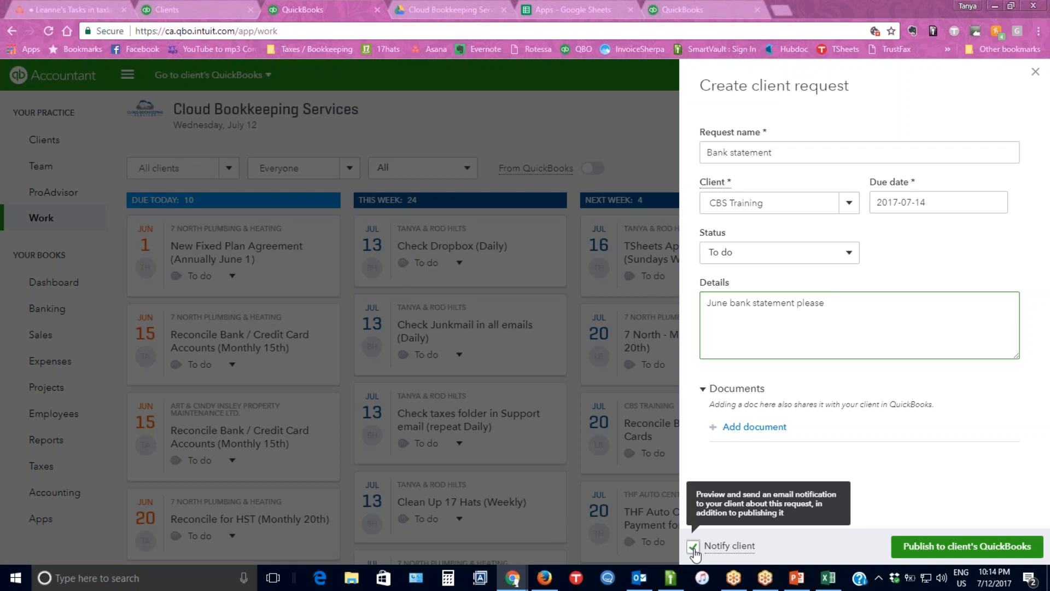
click(977, 546)
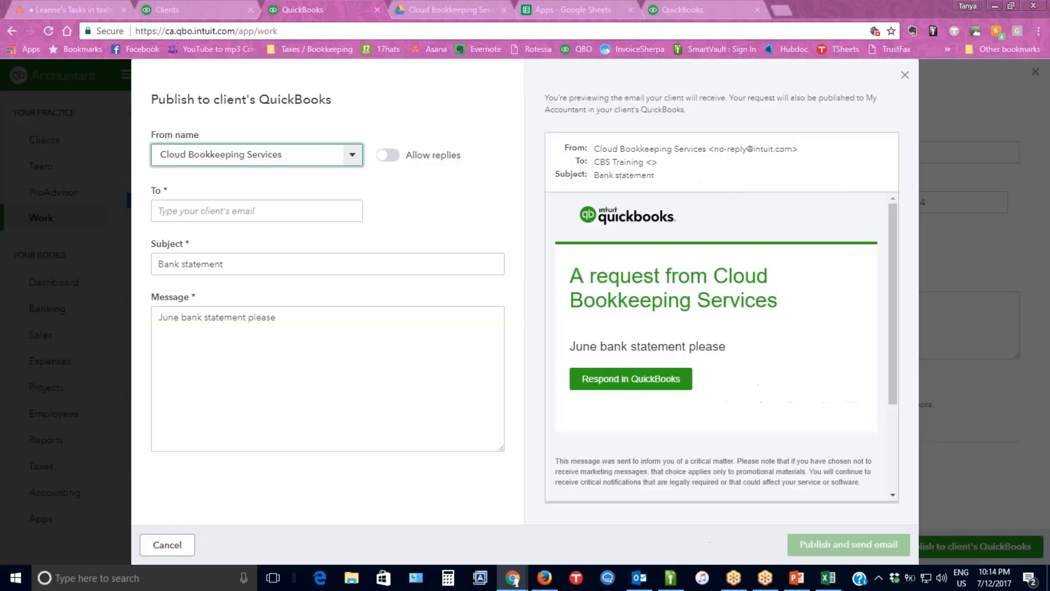
Allow replies to the request e-mail and change the reply-to address to the firm's support mailbox.
click(390, 157)
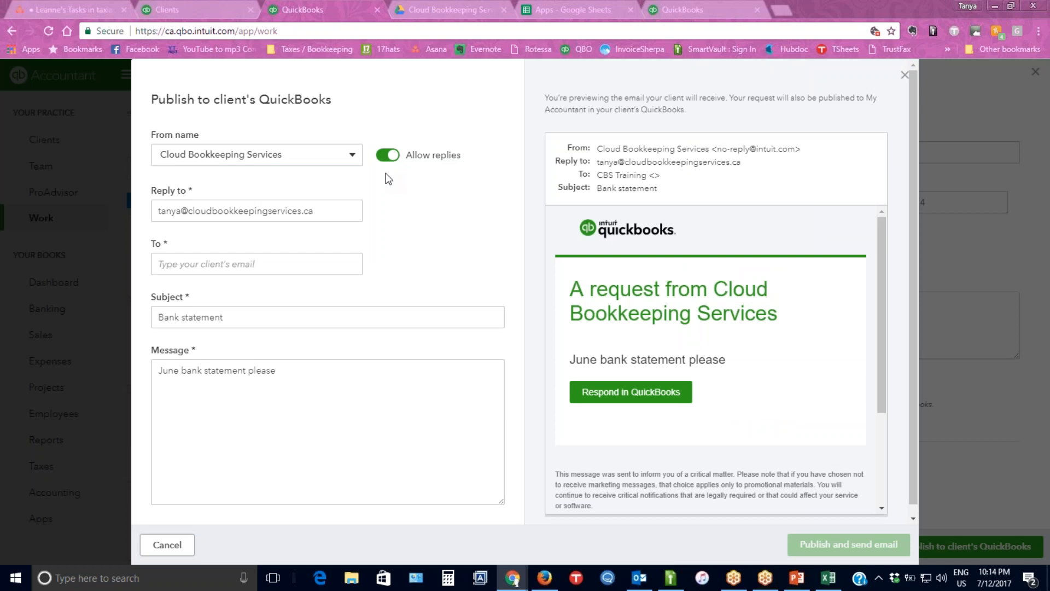
drag(181, 210, 124, 209)
text(support)
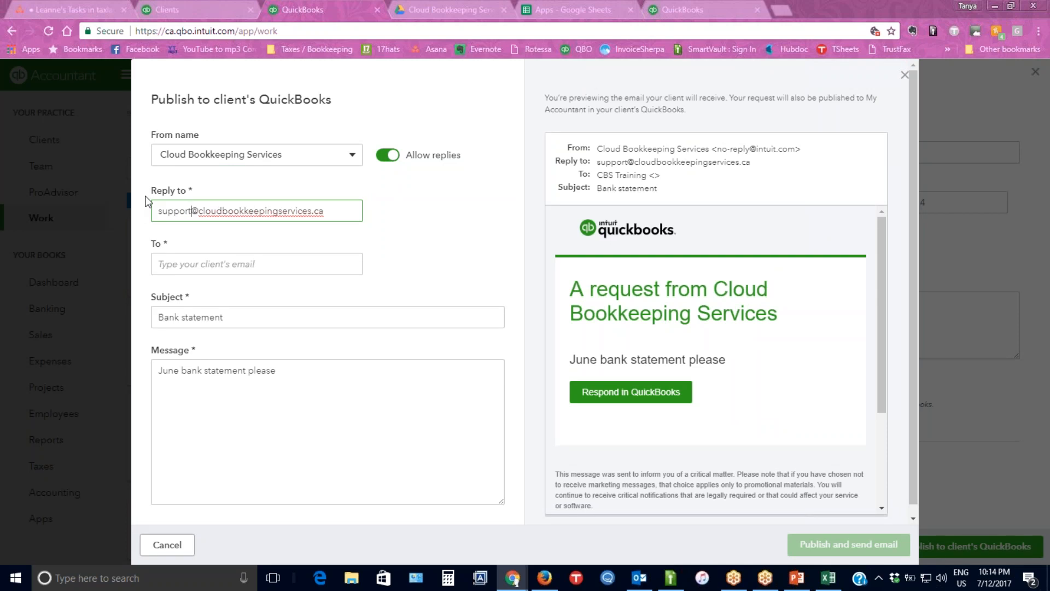
Copy the reply-to address into the recipient field, then publish the request and send the e-mail.
click(245, 267)
drag(327, 212, 131, 204)
key(ctrl+c)
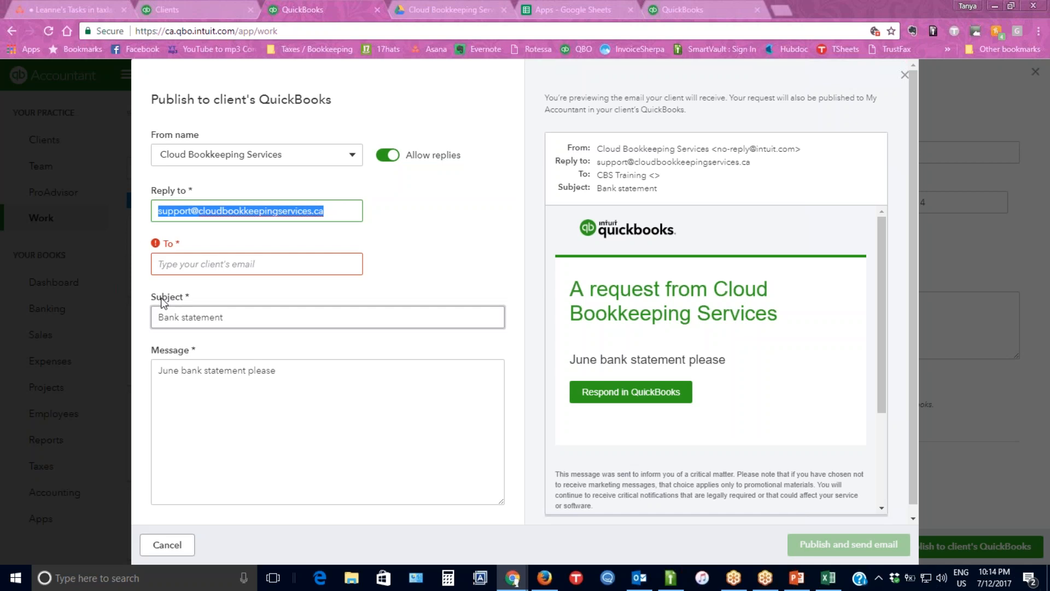
click(192, 265)
key(ctrl+v)
click(289, 440)
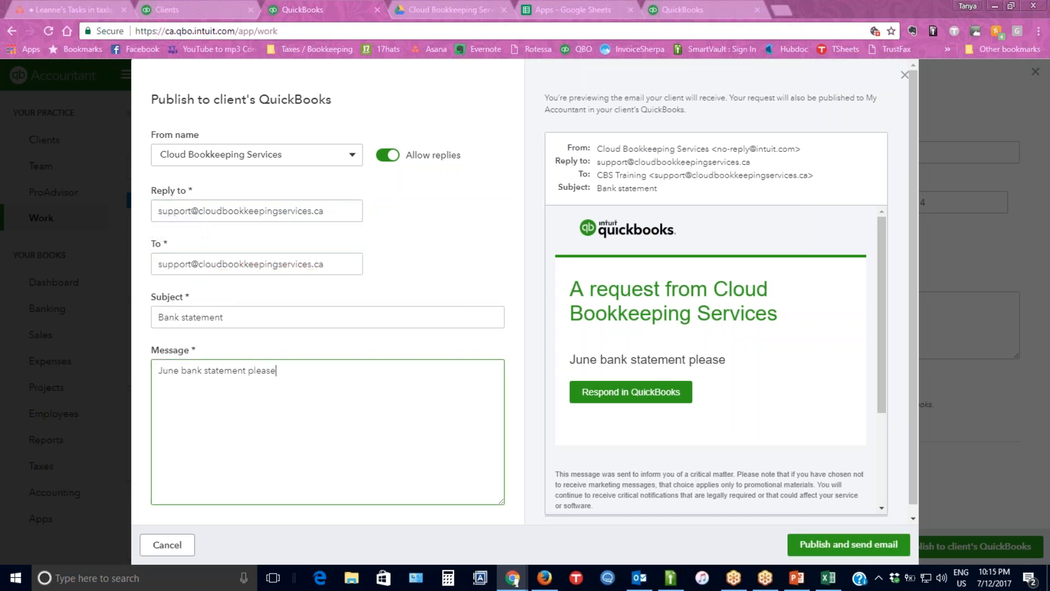
click(826, 544)
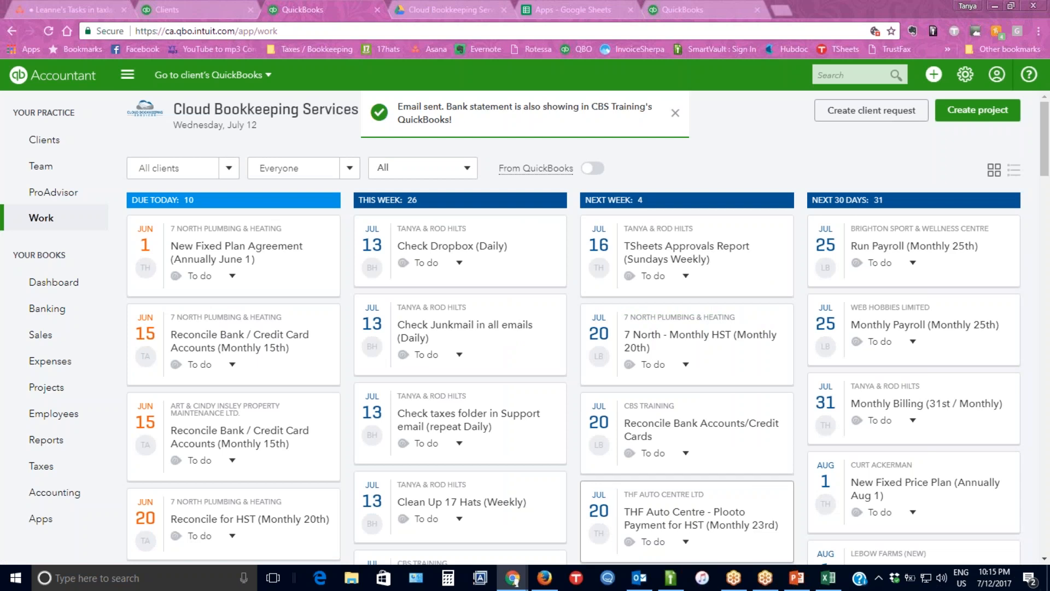
Switch to Outlook and update the support inbox folder to check for the second request e-mail.
click(639, 577)
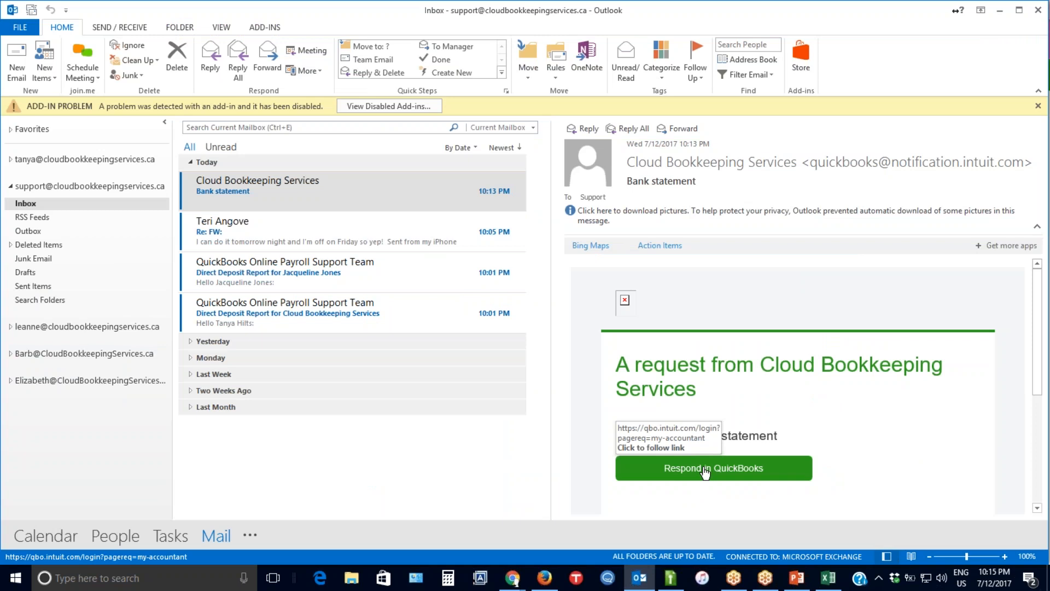
click(136, 28)
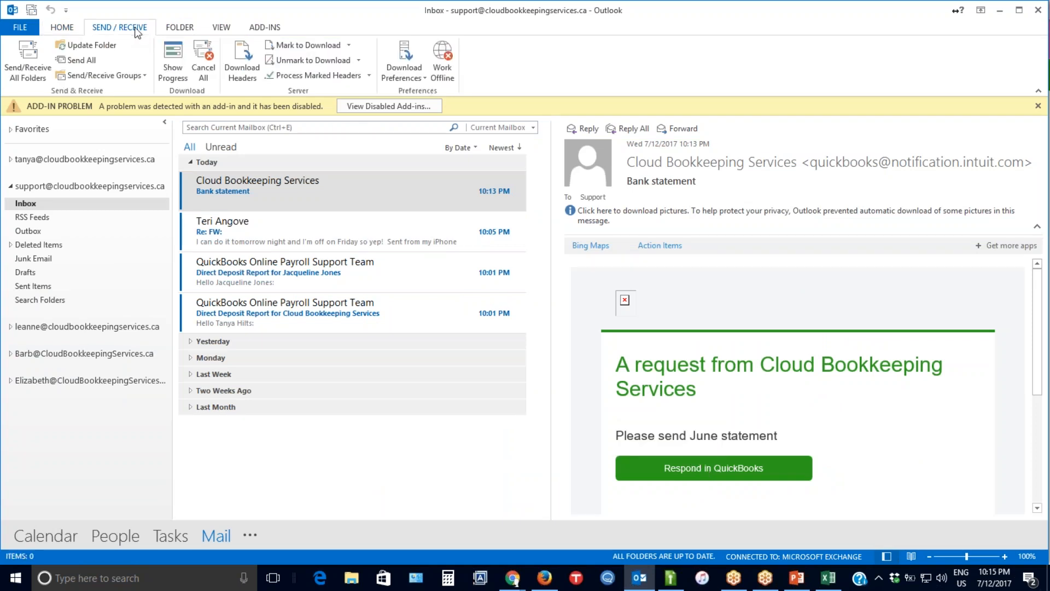
click(98, 49)
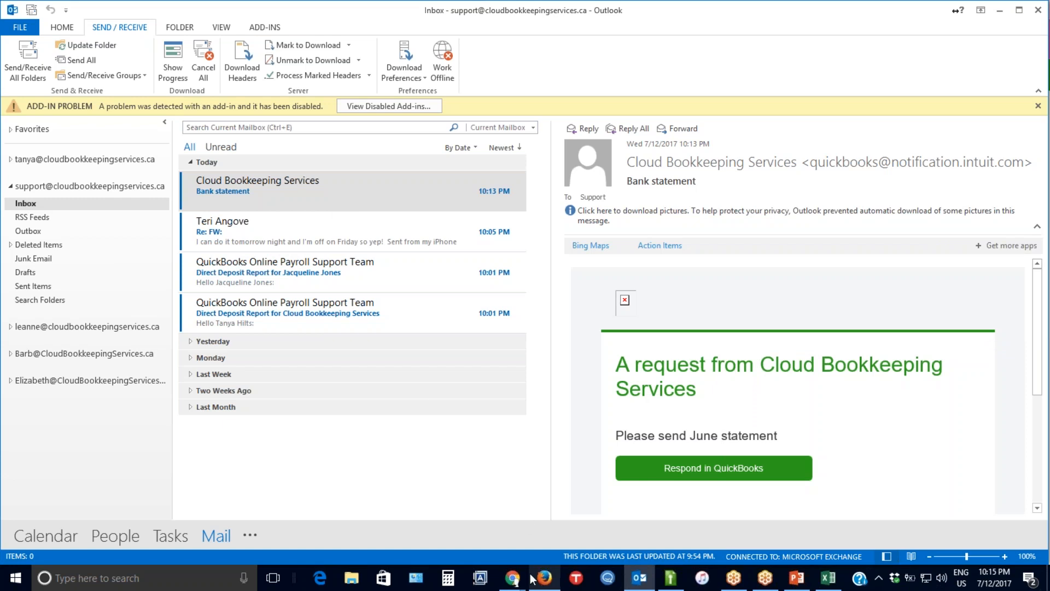
Switch back to the QuickBooks window in Chrome and copy the address of the my-accountant page opened from the e-mail.
click(513, 578)
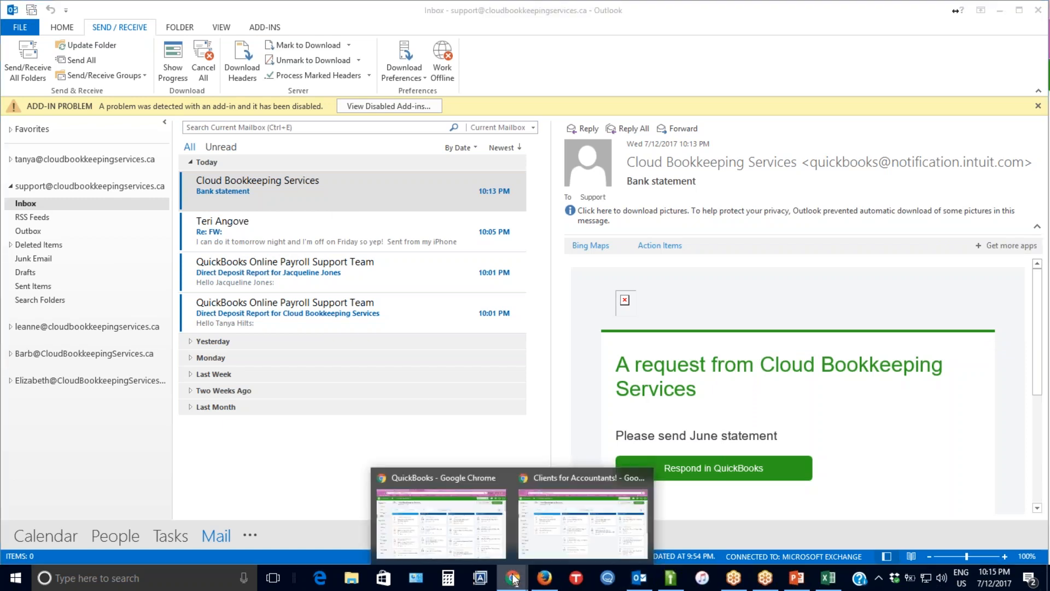
click(460, 478)
click(681, 7)
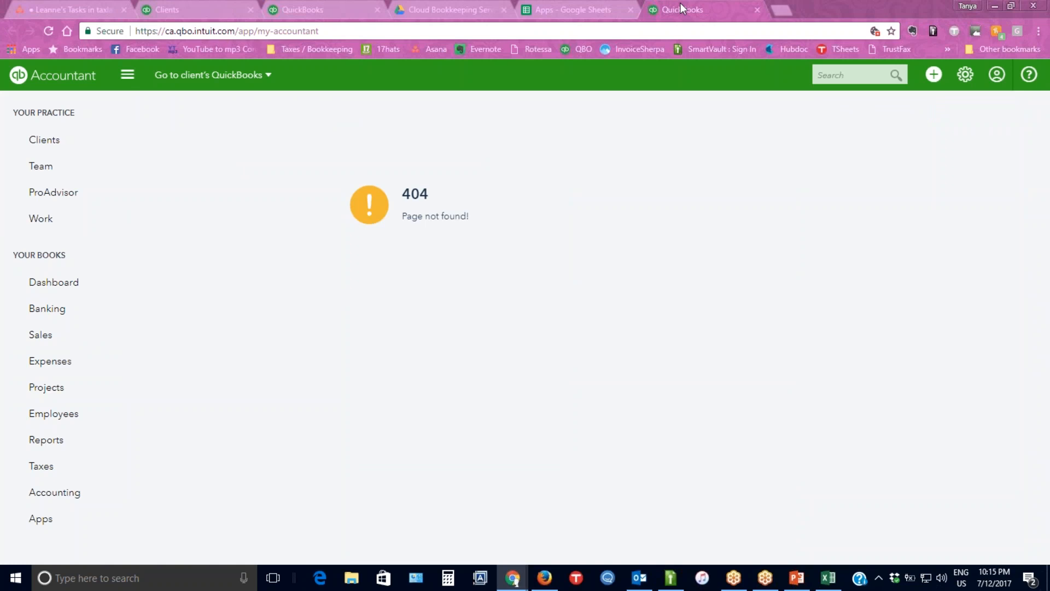
click(361, 32)
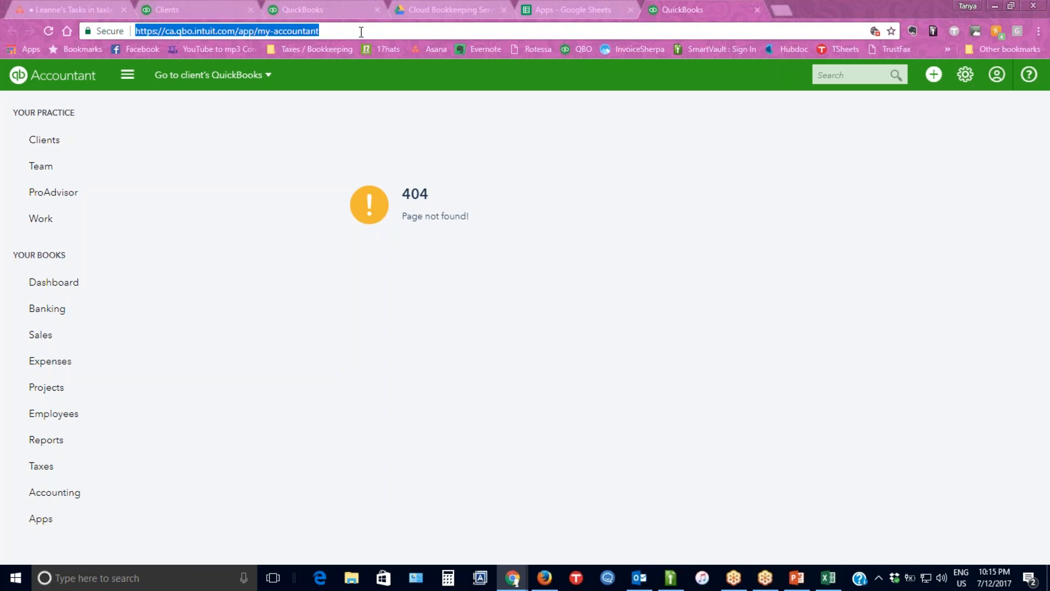
click(546, 578)
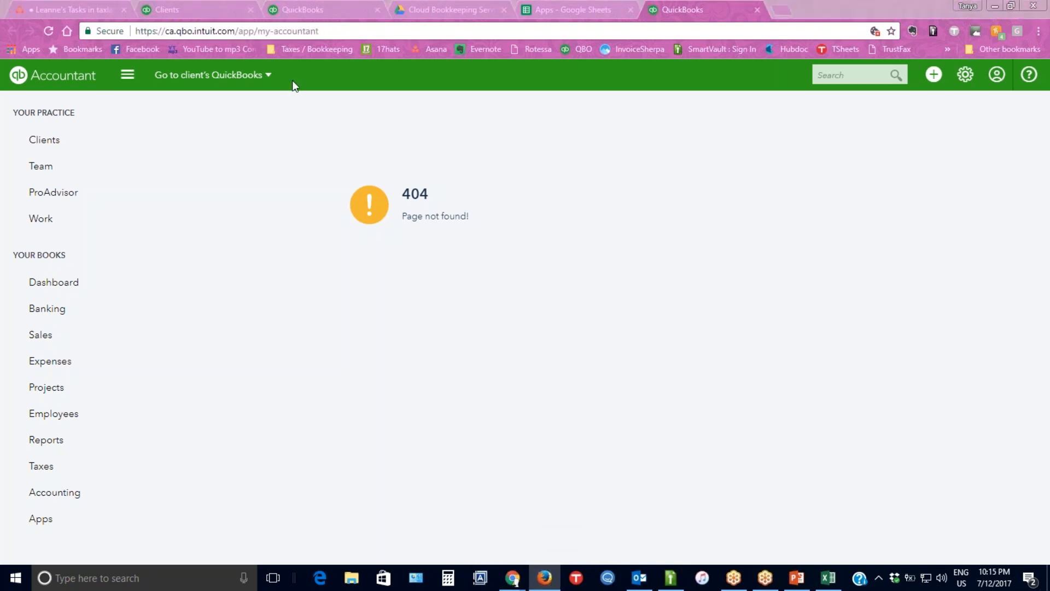
mouse_move(541, 579)
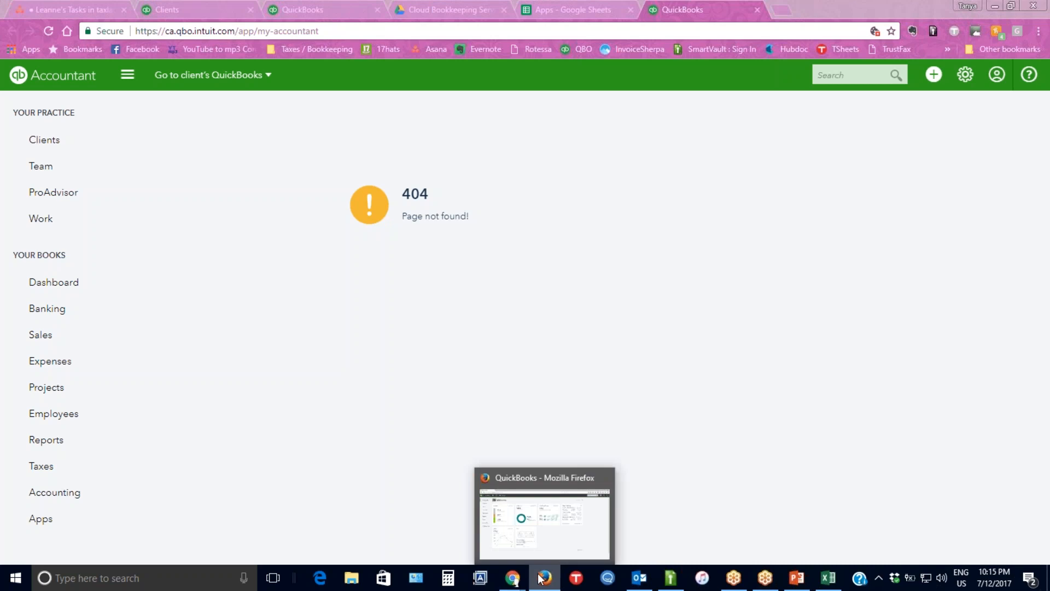
drag(1049, 21, 0, 33)
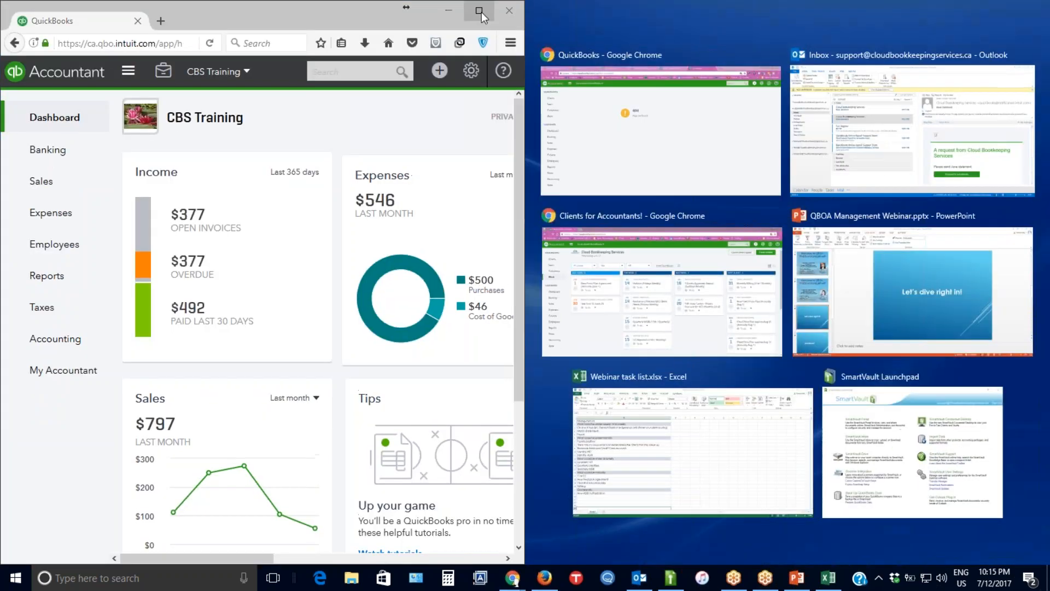
click(481, 12)
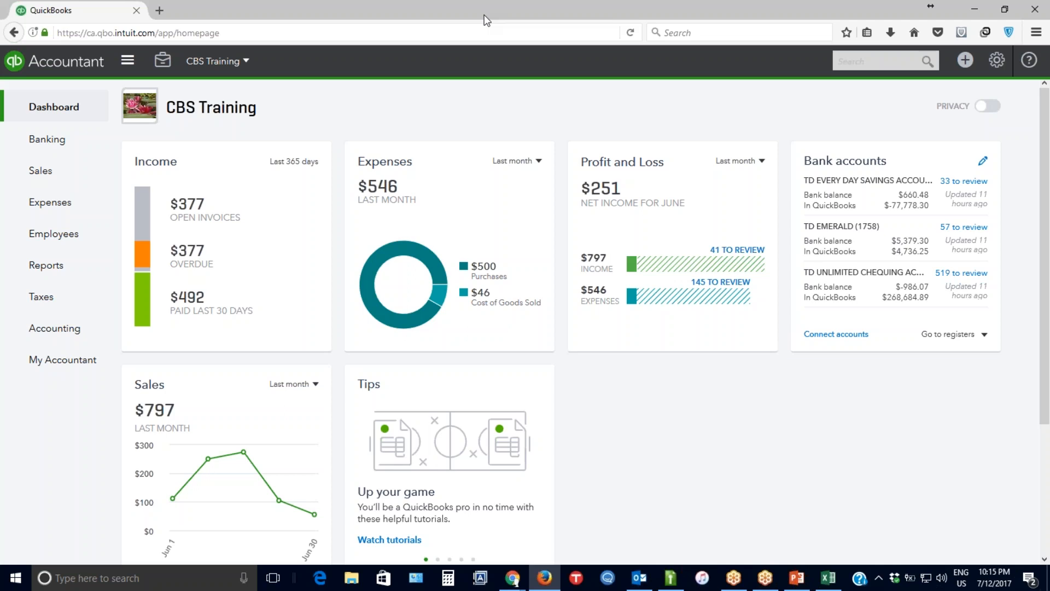
click(256, 34)
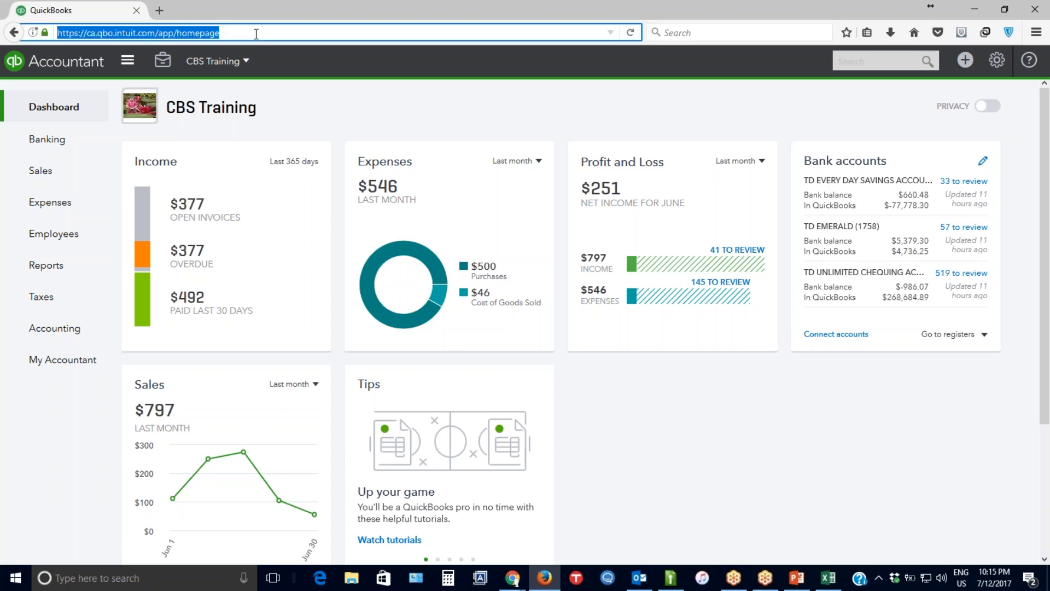
text(https://ca.qbo.intuit.com/app/my-accountant)
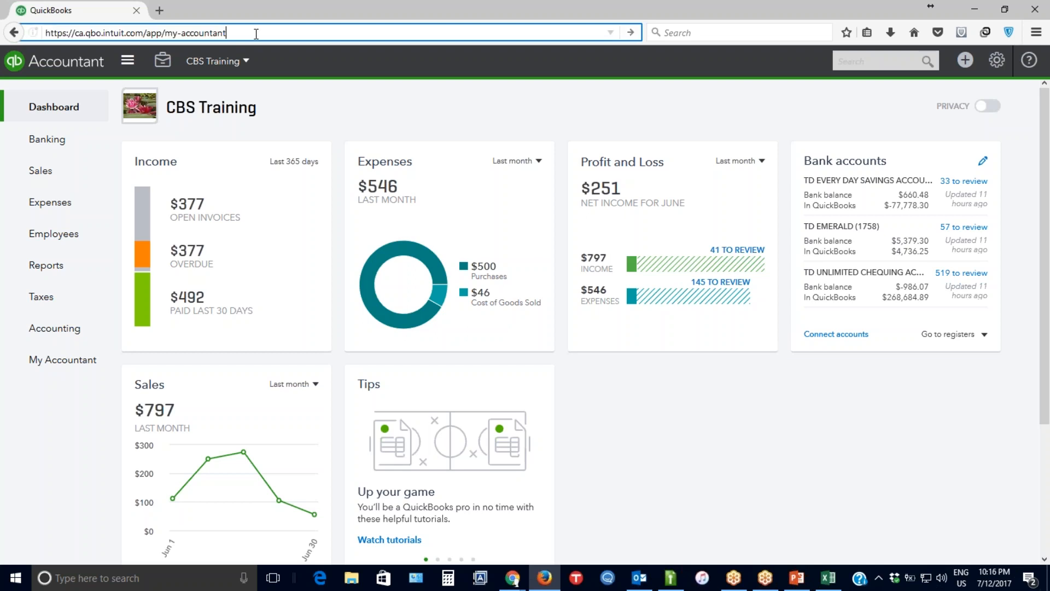
key(Return)
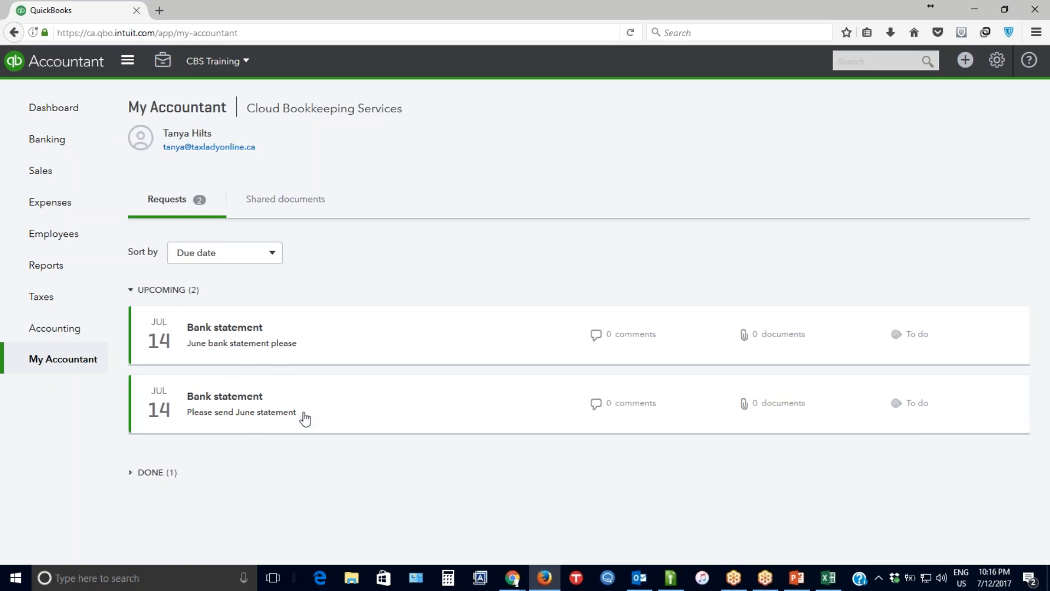
Open the Bank statement request reading "Please send June statement" and upload Cleaning list.docx from the Desktop to it.
click(246, 403)
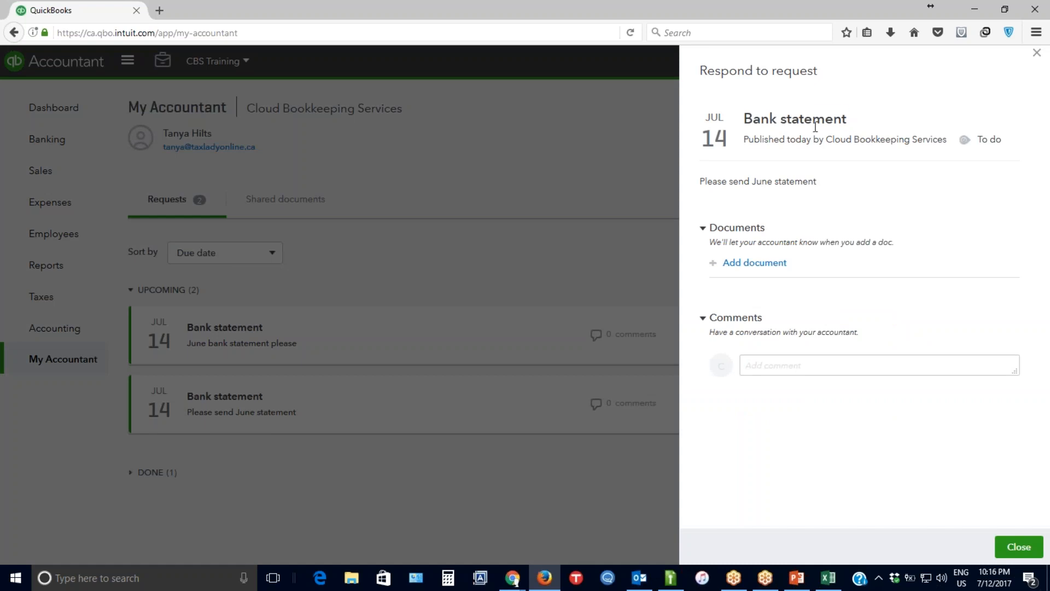
drag(812, 120, 811, 140)
click(811, 140)
click(739, 263)
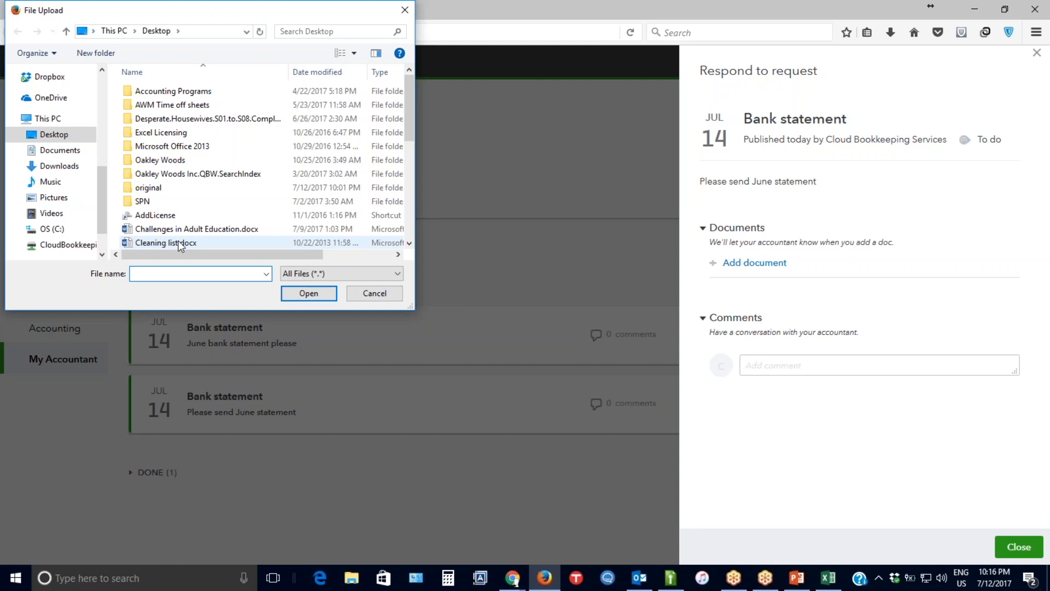
click(181, 244)
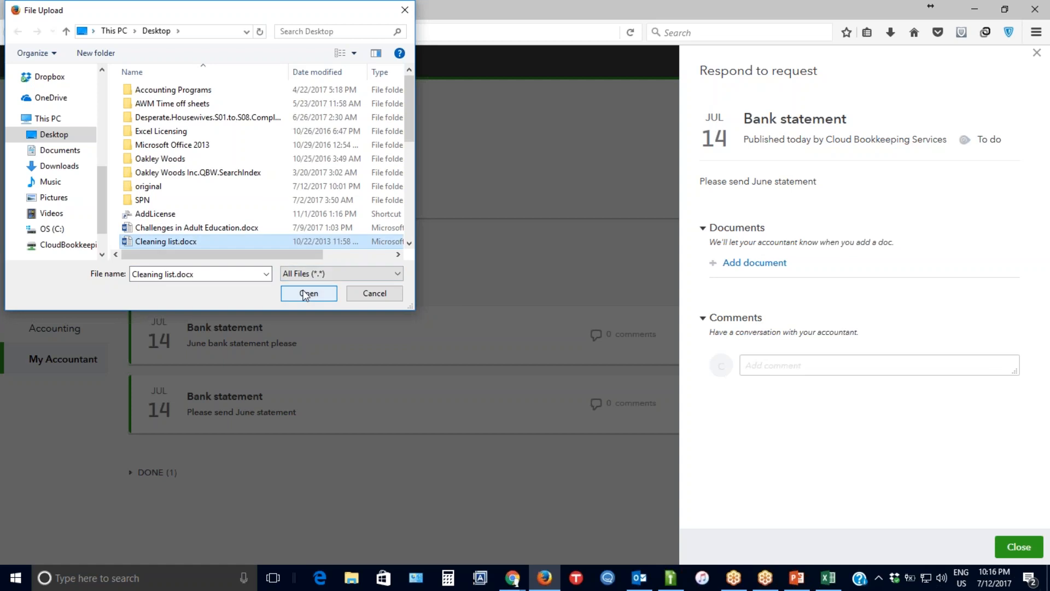
click(305, 294)
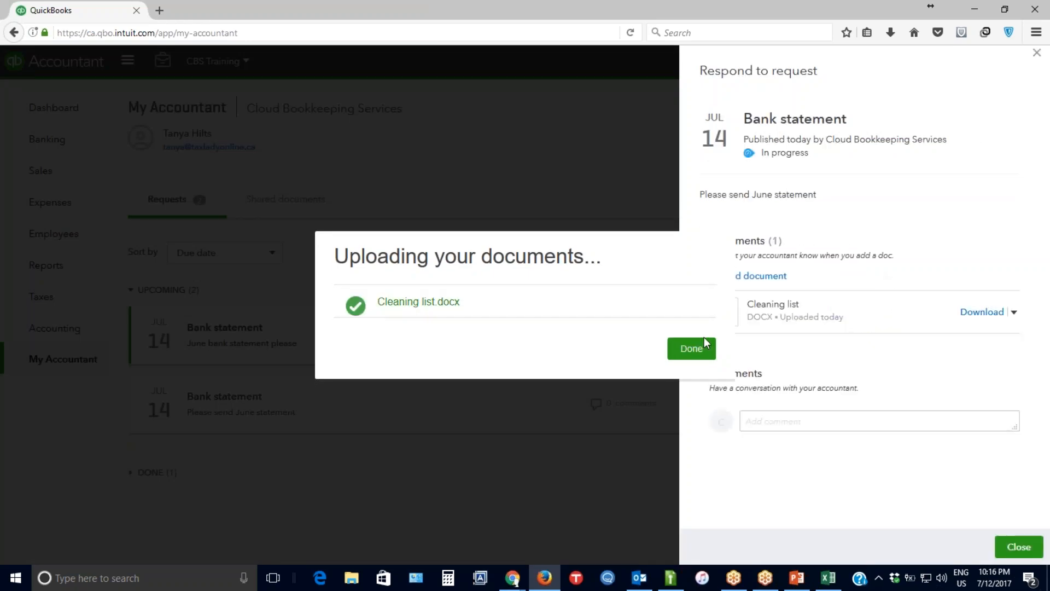
click(703, 350)
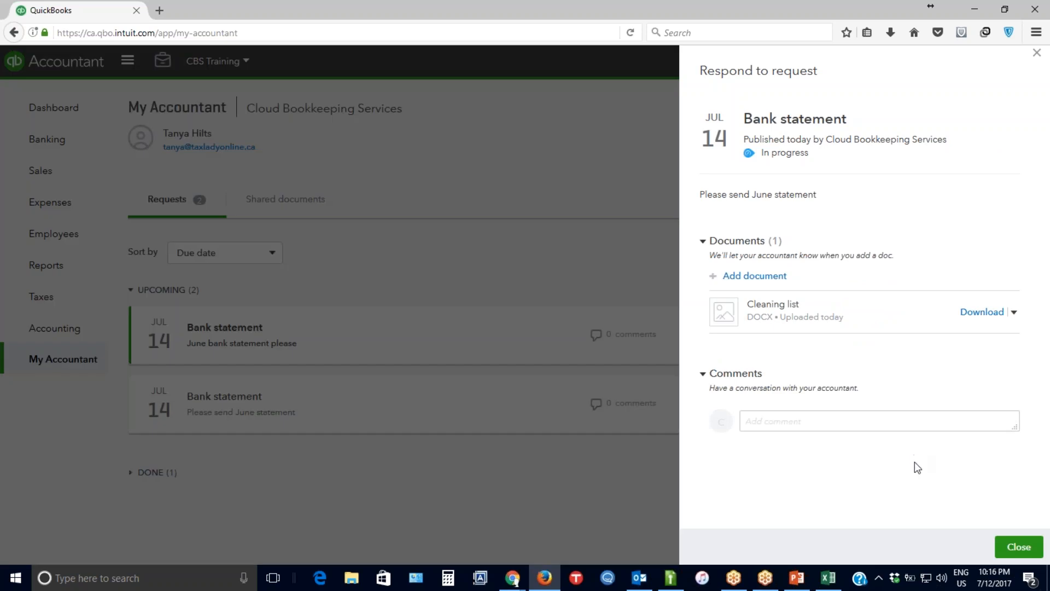
Post the comment "Here is what you requested" on the request and close the response.
click(793, 412)
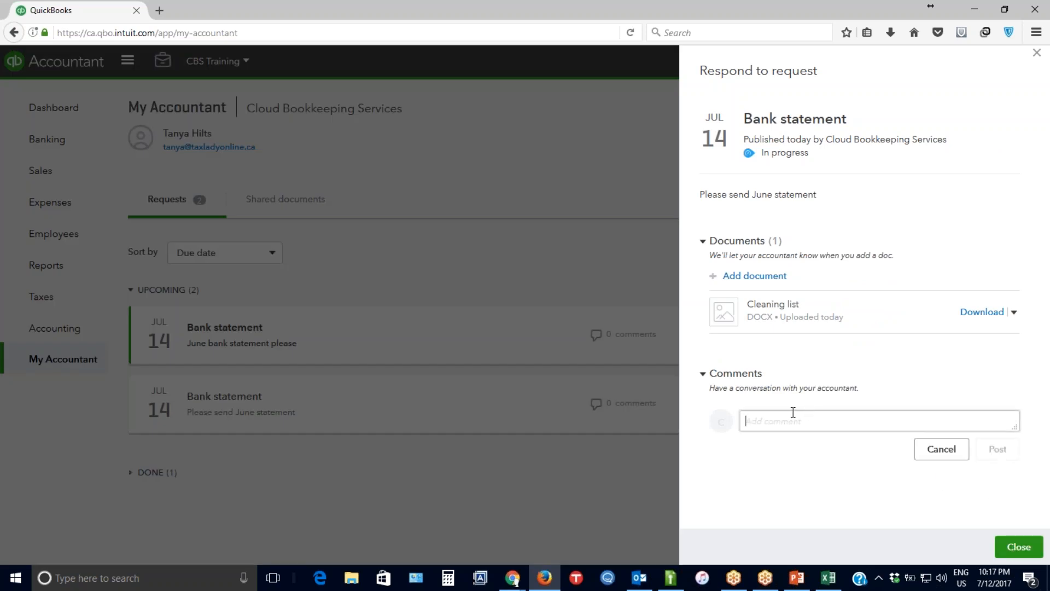
text(Hereis what you requested)
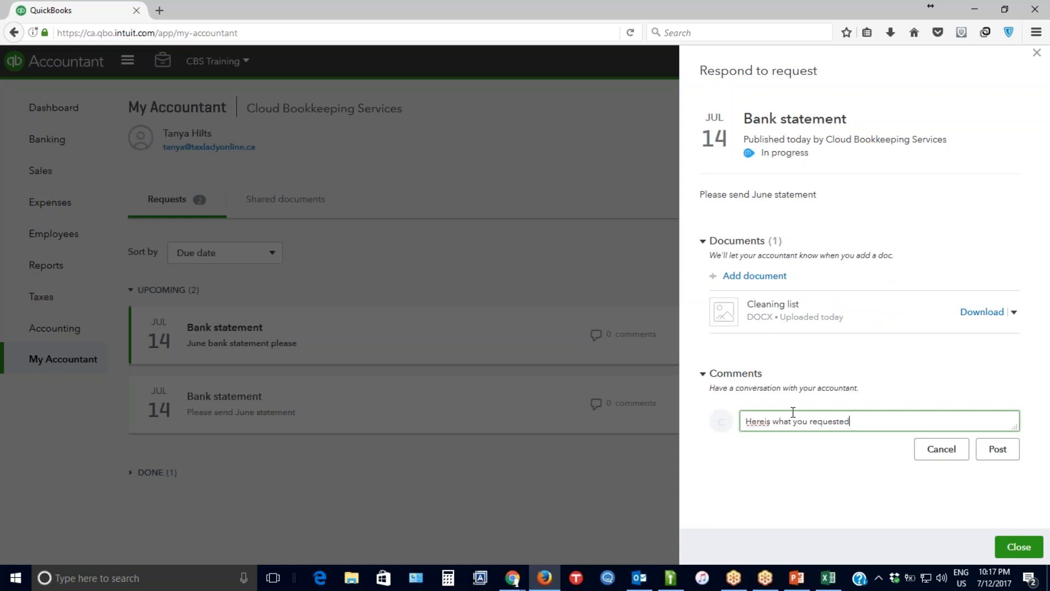
click(764, 420)
click(997, 449)
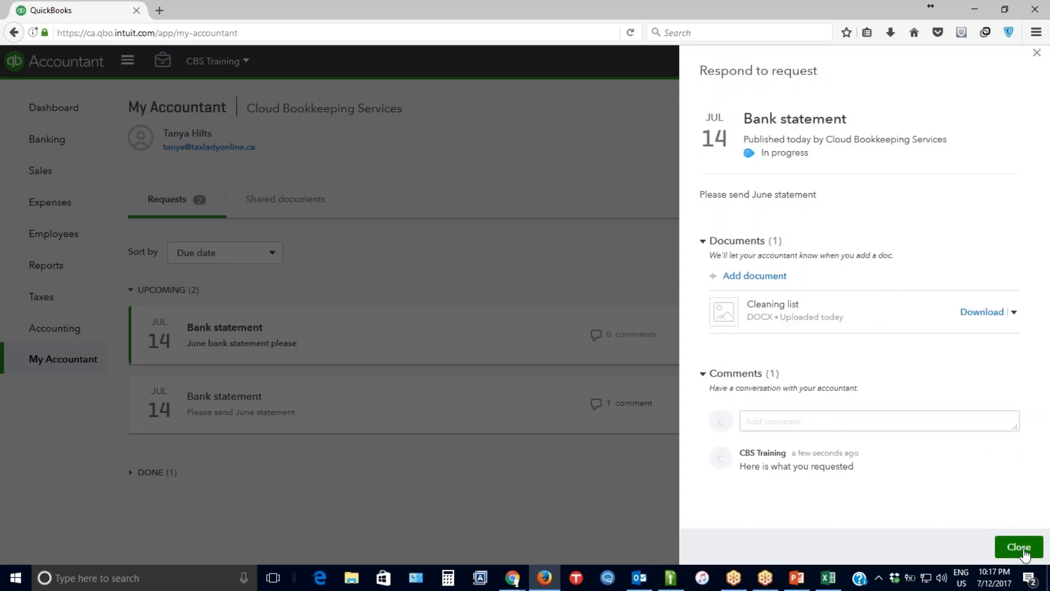
click(1018, 547)
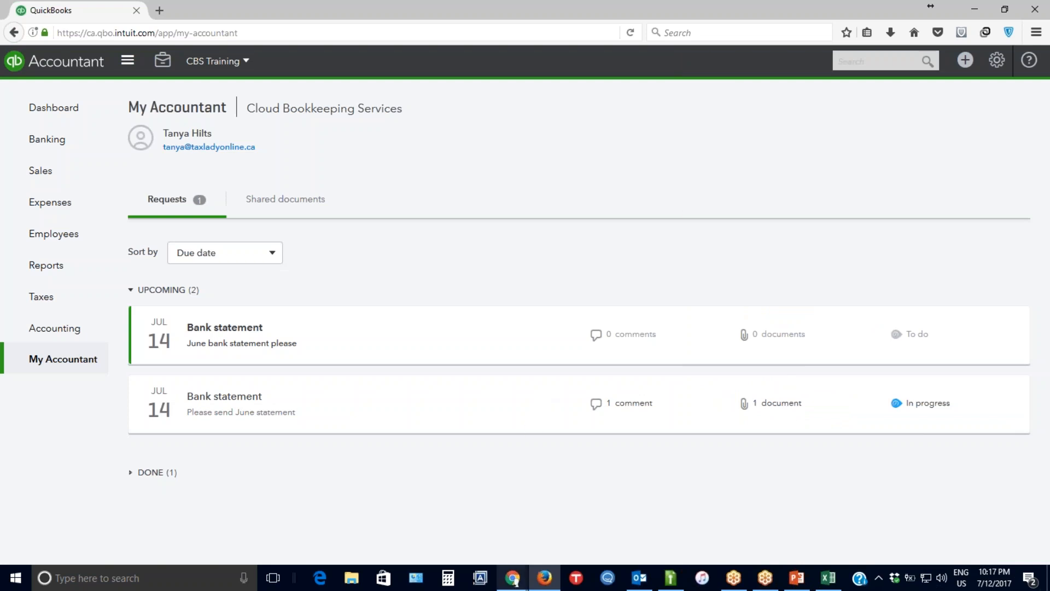
Switch back to Chrome, reload the firm's Work page and filter the tasks to show Everyone.
mouse_move(512, 577)
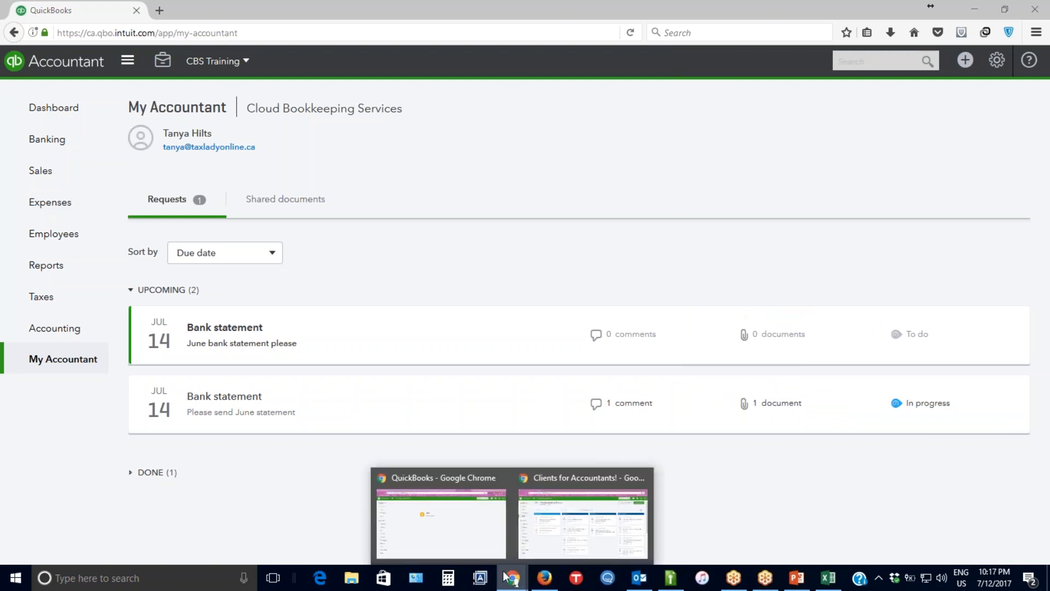
click(463, 476)
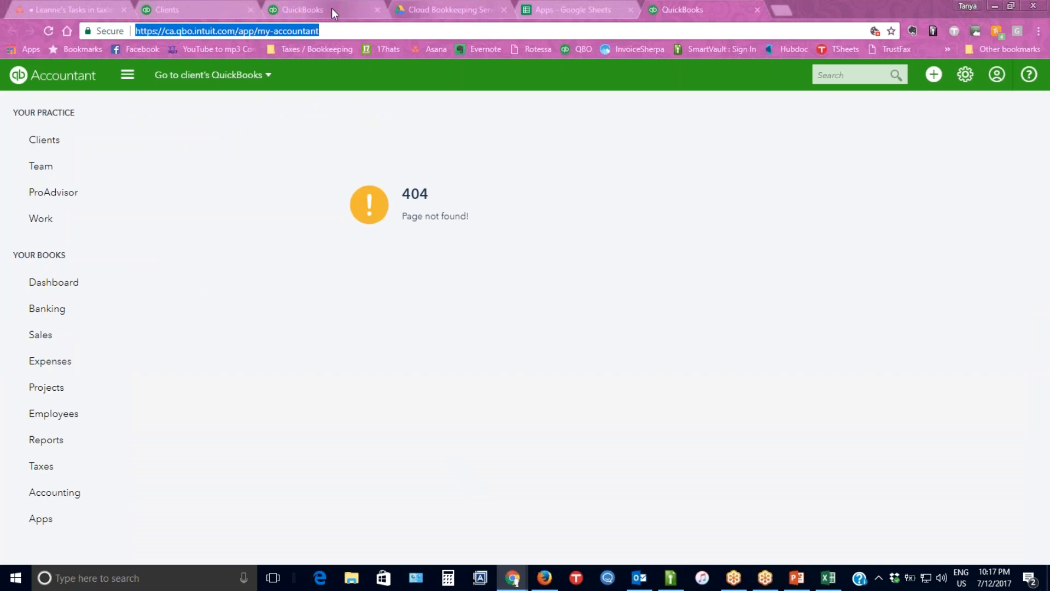
click(304, 1)
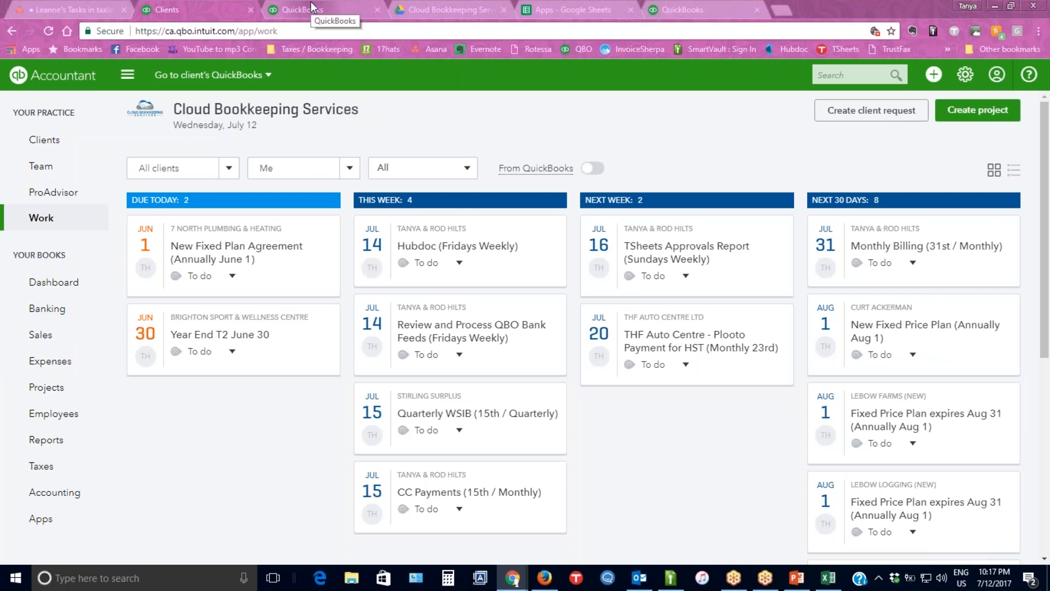
click(48, 32)
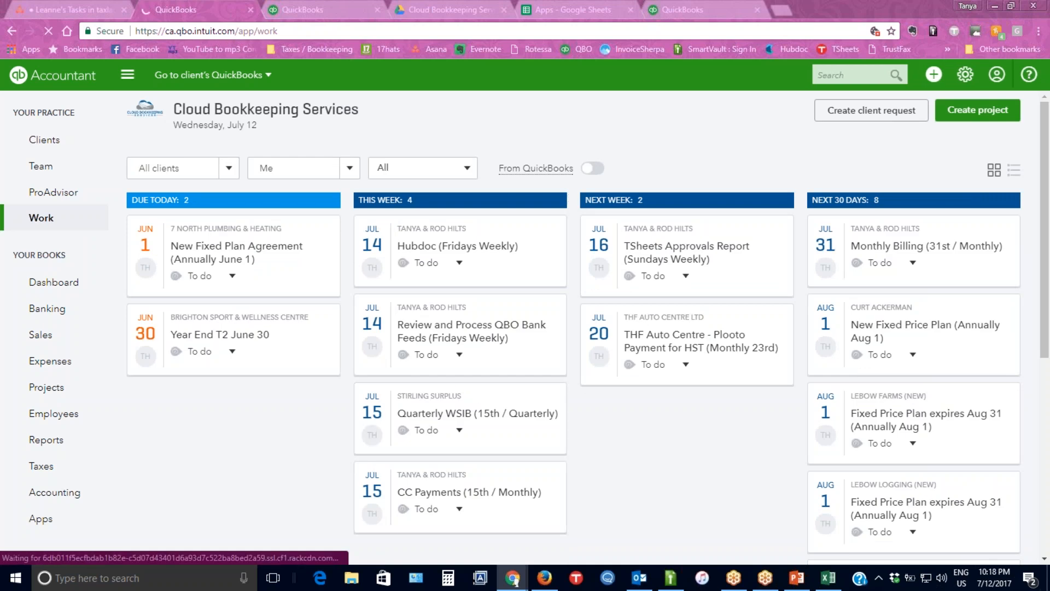
click(351, 169)
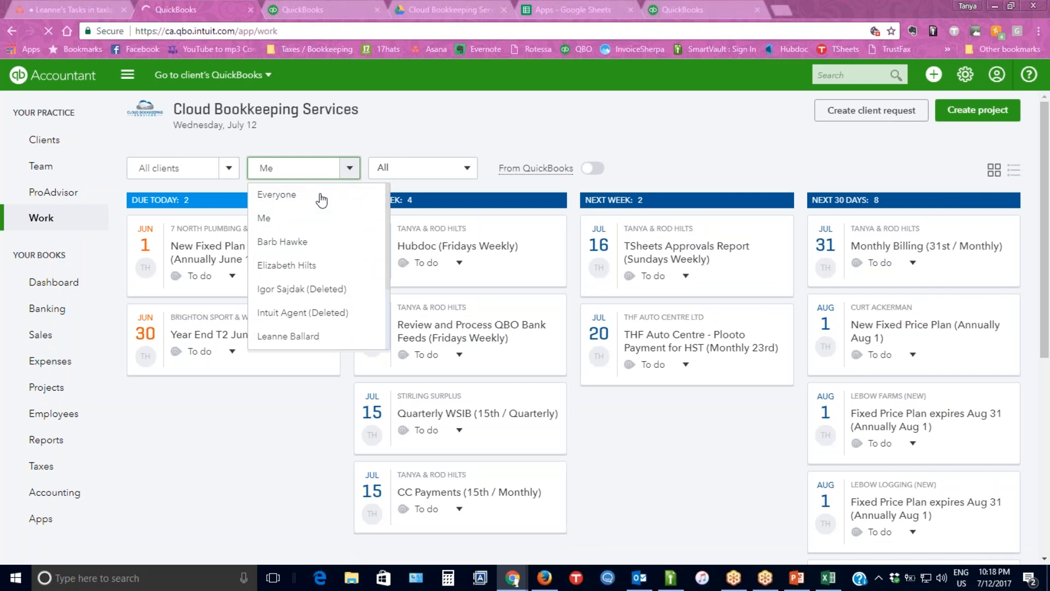
click(311, 198)
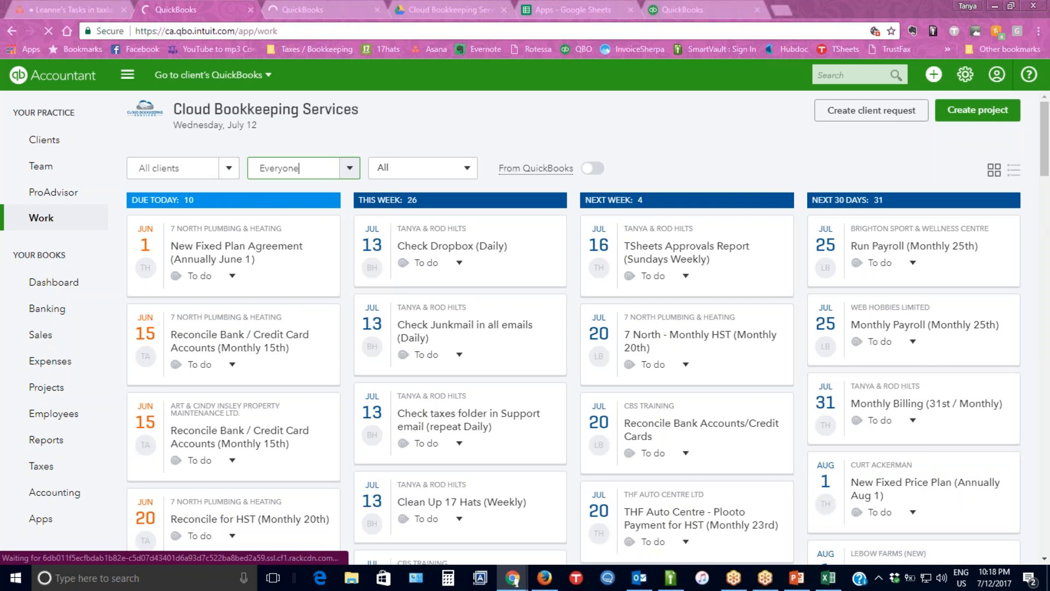
Open the answered CBS Training Bank statement request, set its status to Done and close it.
scroll(494, 380, down, 6)
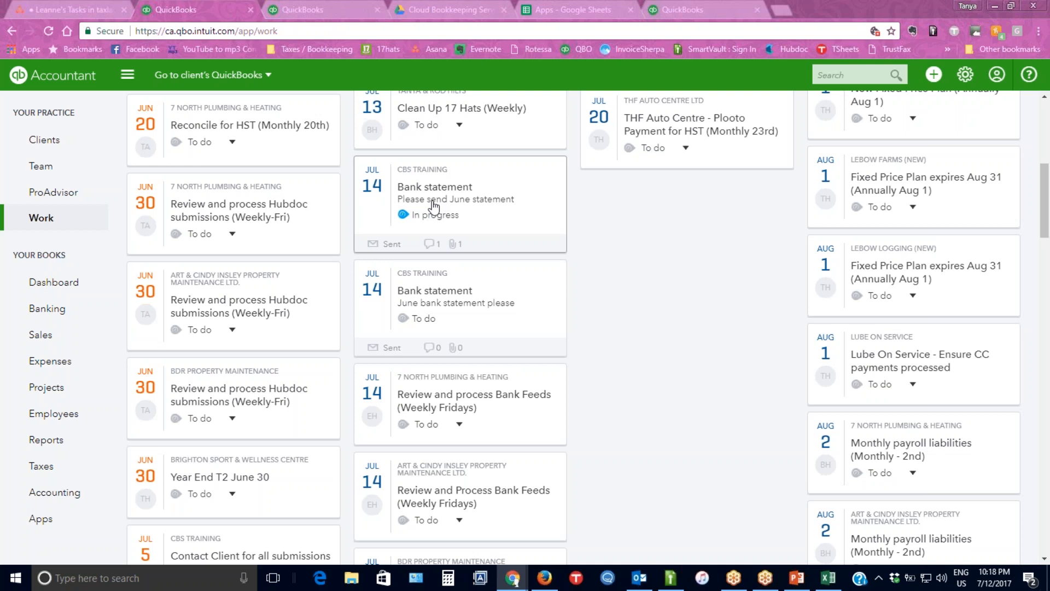
click(423, 216)
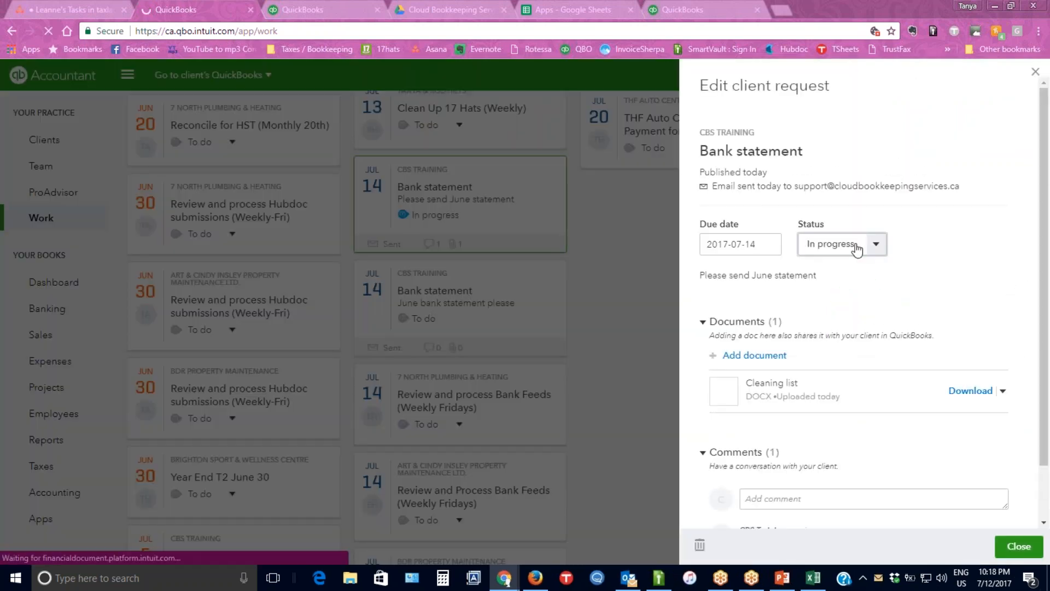
click(856, 249)
click(844, 322)
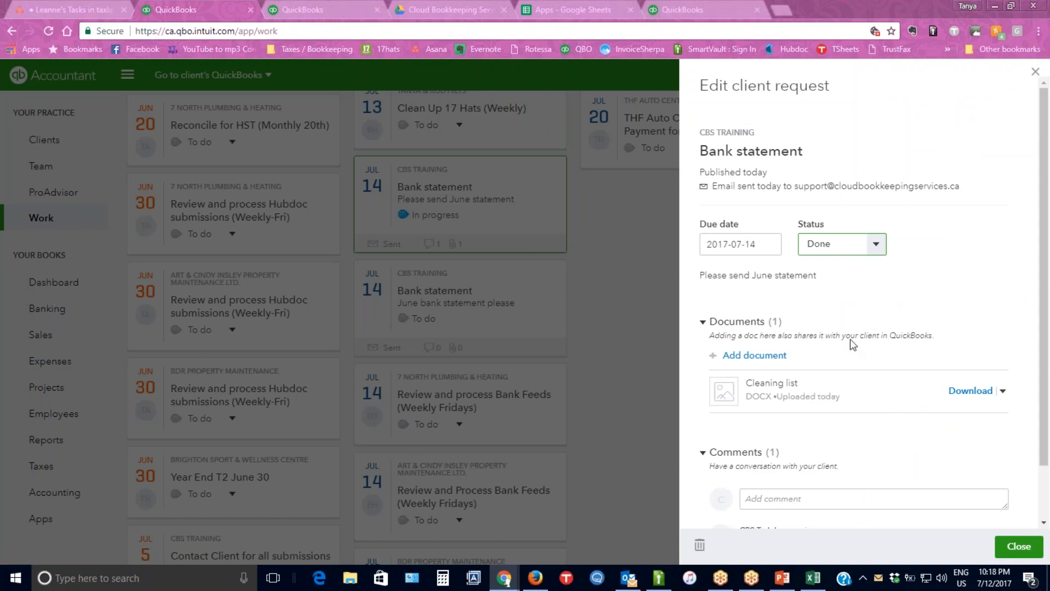
click(1018, 546)
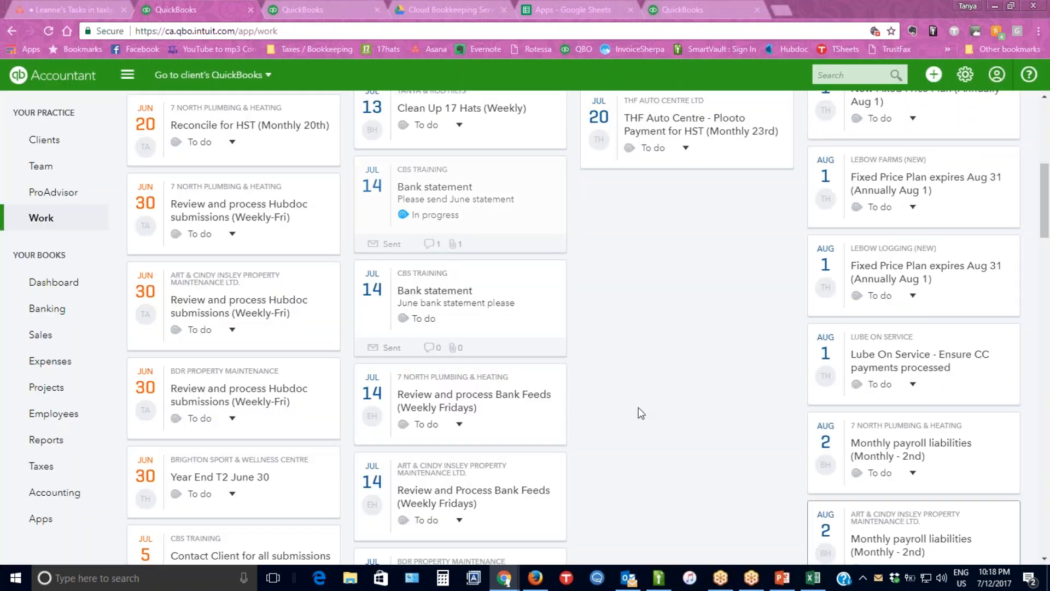
Switch to Outlook and read the newest Bank statement request e-mail in the support inbox.
click(630, 578)
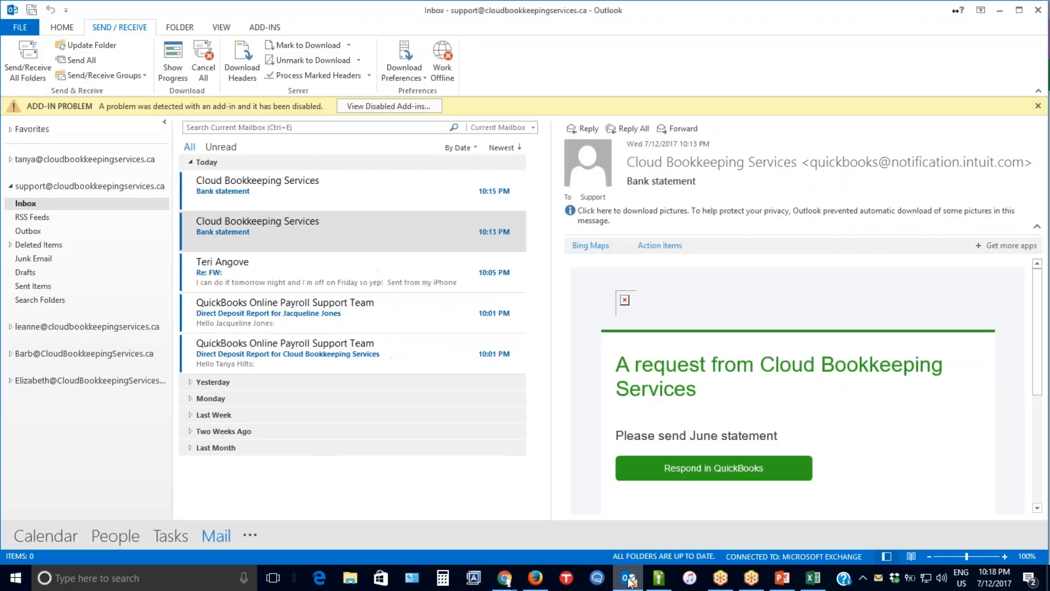
click(472, 399)
click(358, 182)
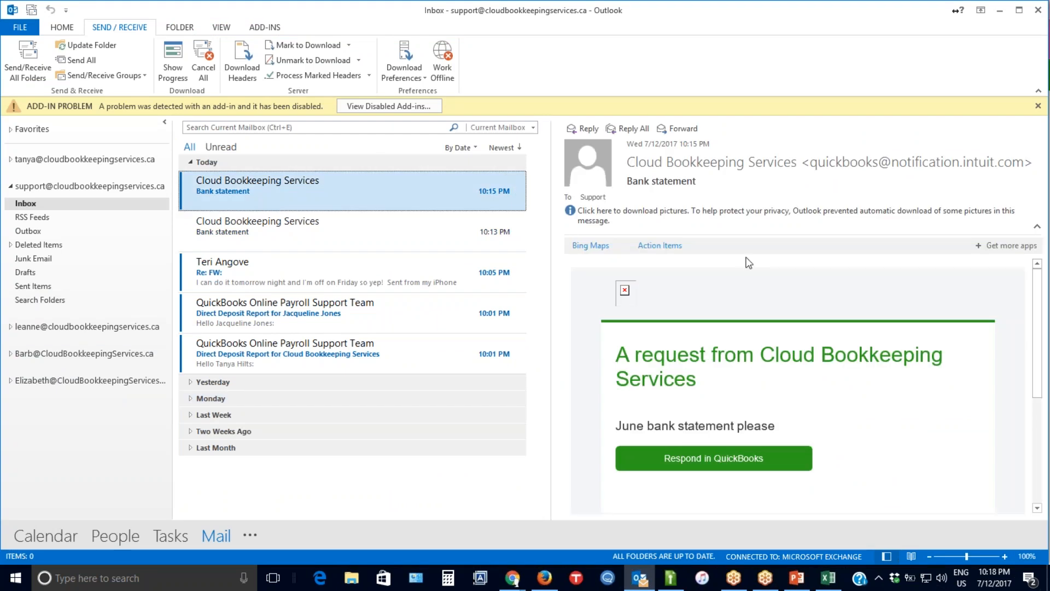
drag(1037, 343, 1025, 422)
scroll(1025, 422, up, 5)
Reply to the newest Bank statement request e-mail with the message "Got it" and send it.
click(586, 129)
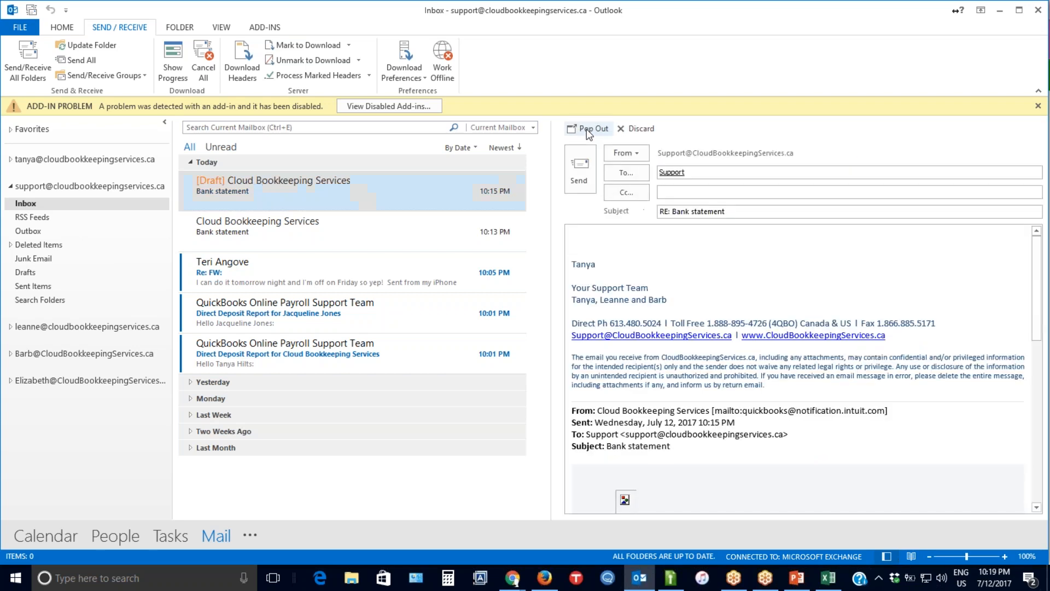
text(Gpt it)
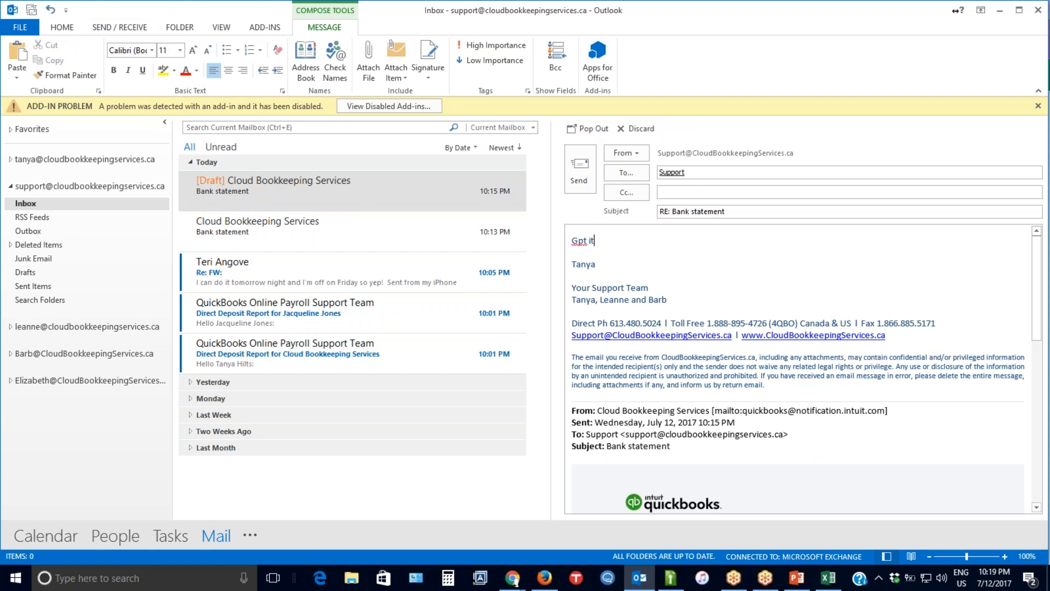
key(BackSpace)
key(BackSpace)
key(BackSpace)
key(BackSpace)
key(BackSpace)
text(ot it)
click(667, 171)
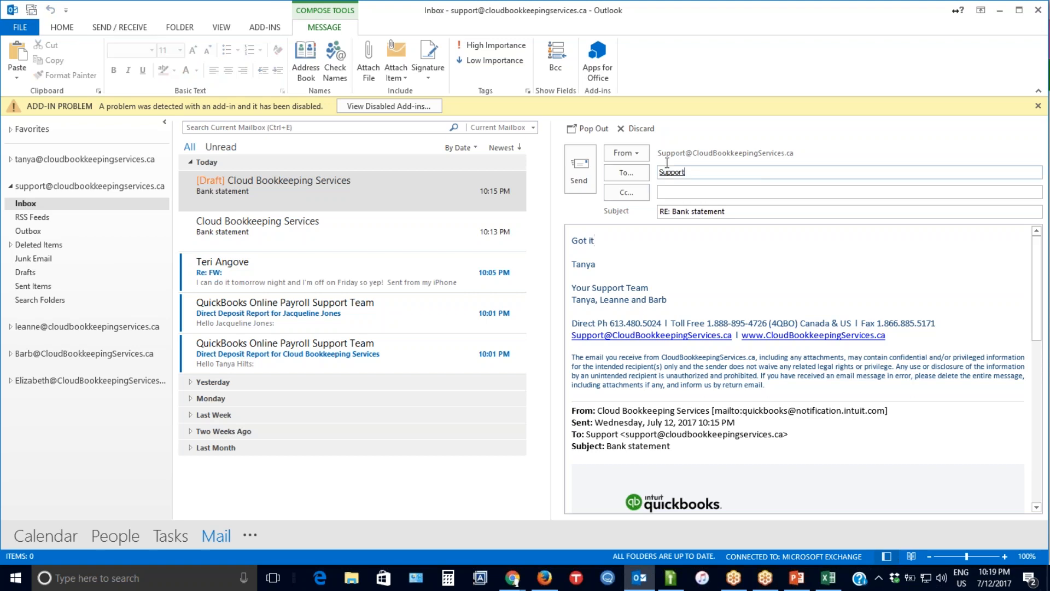
click(581, 173)
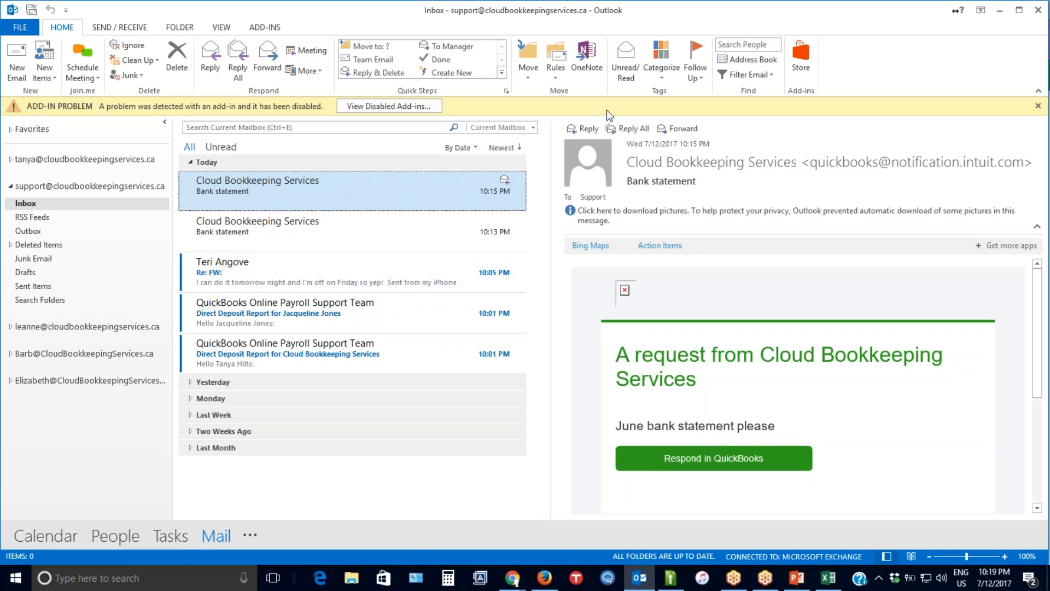
Start another reply to the Bank statement request, check the recipient's e-mail addresses in its Outlook properties, and open the received RE: Bank statement message.
click(588, 131)
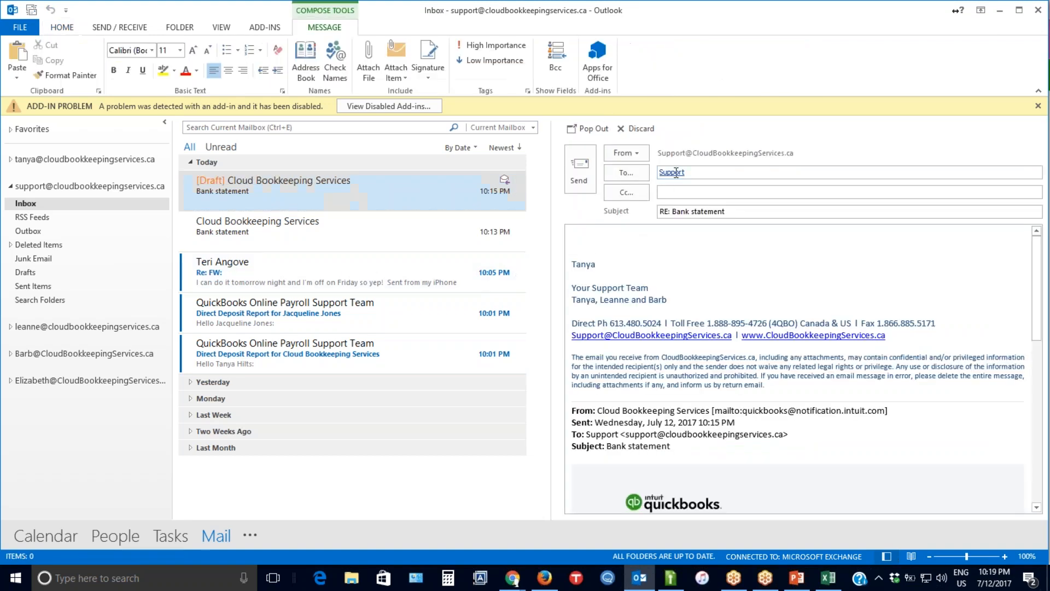
click(678, 171)
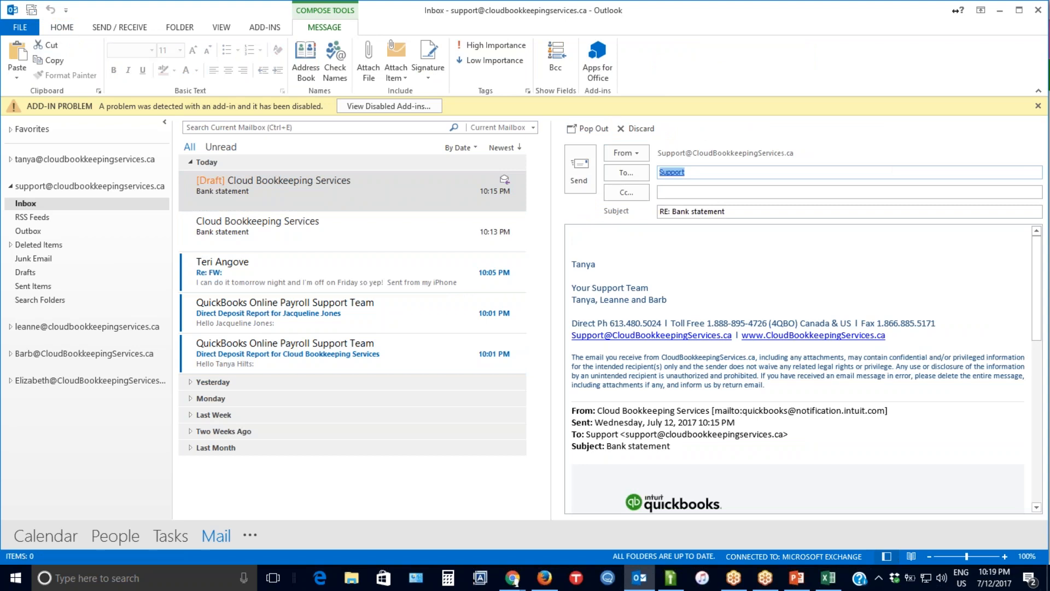
right_click(678, 174)
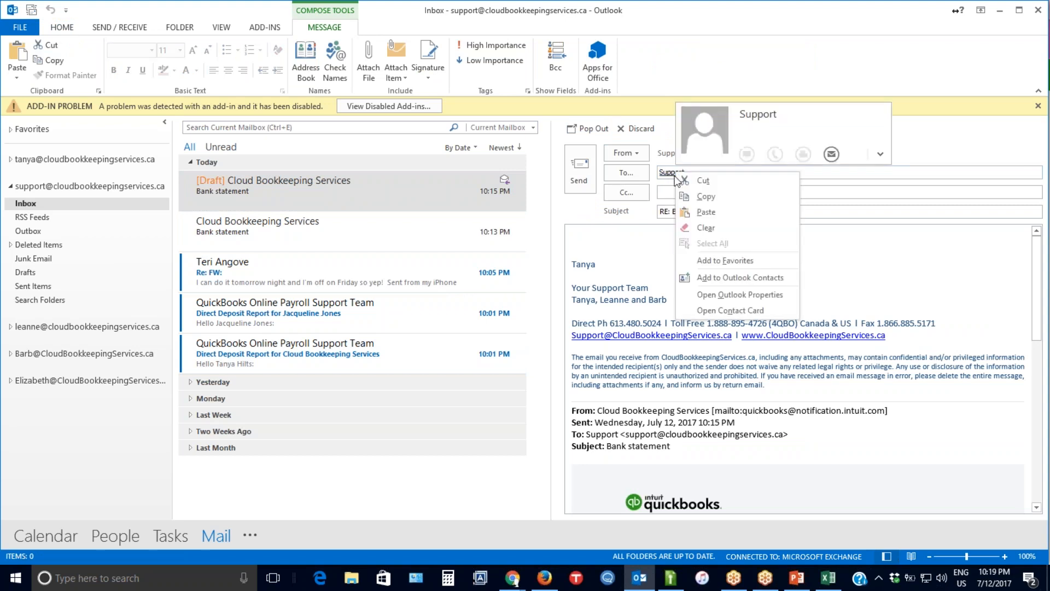
click(757, 294)
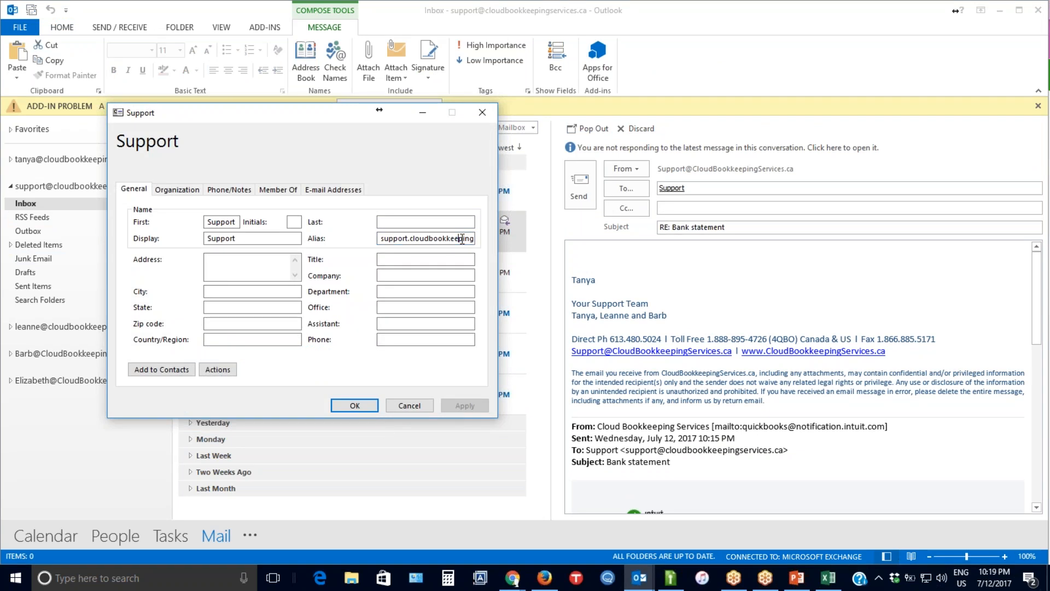
key(Right)
key(Right)
key(Right)
key(Right)
key(Right)
key(Right)
key(Right)
key(Right)
key(Right)
key(Right)
key(Right)
key(Right)
key(Right)
key(Right)
click(331, 190)
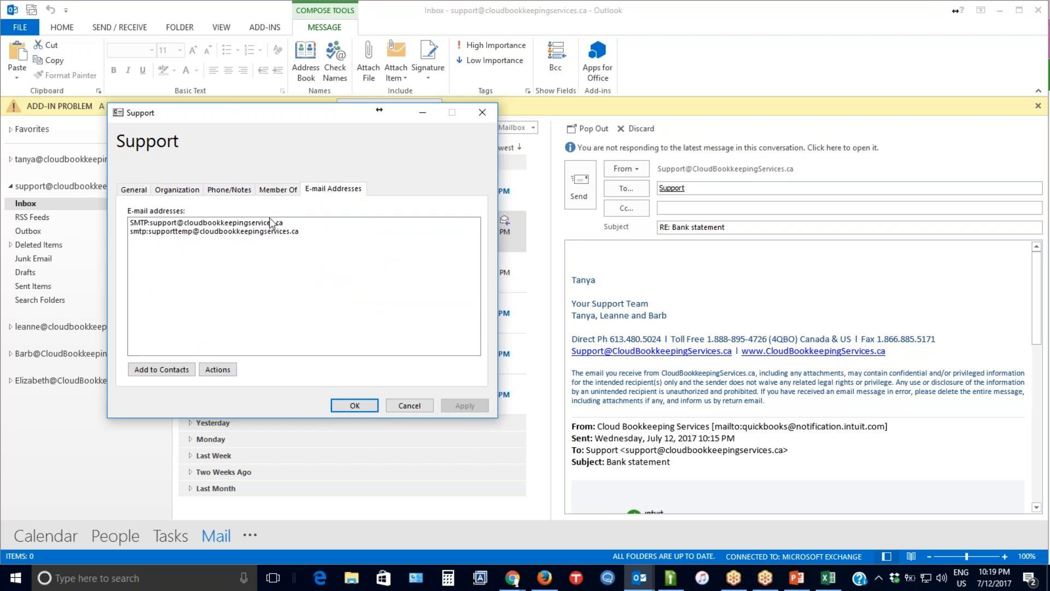
click(480, 112)
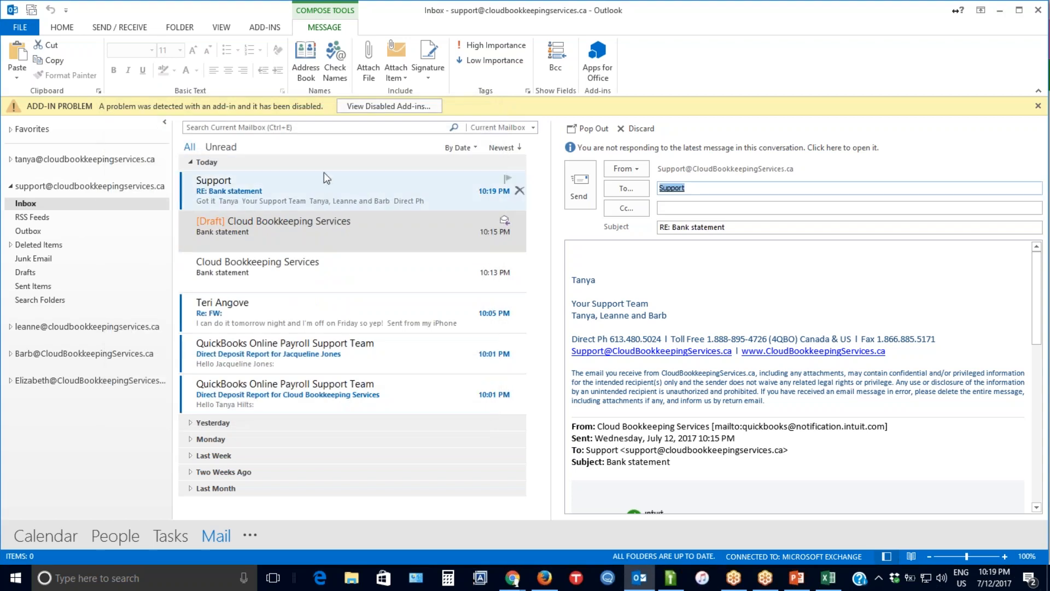
click(358, 191)
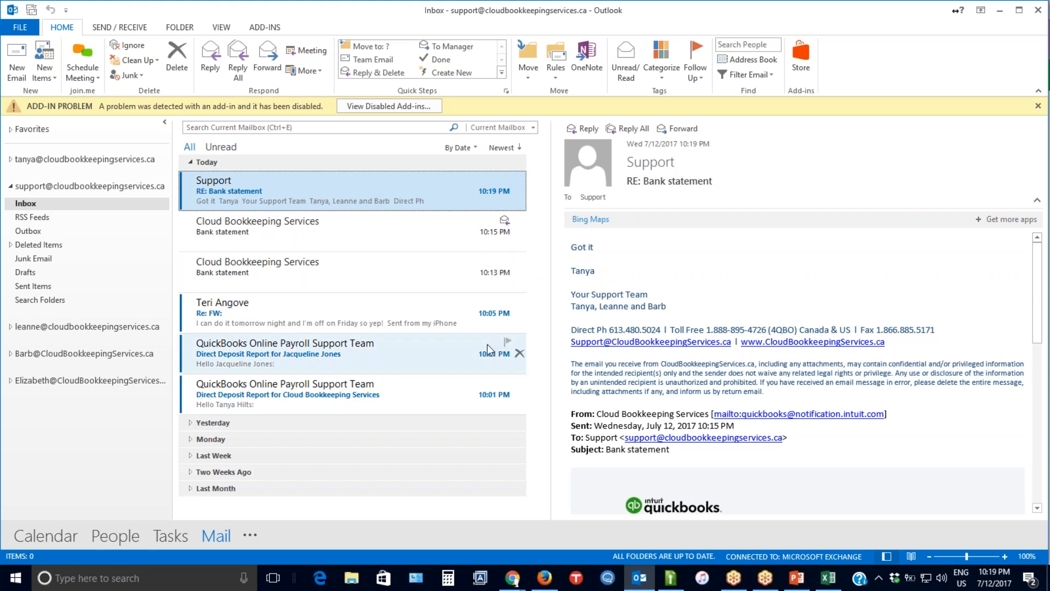
Switch to the firm's QuickBooks Work page in Chrome and filter the tasks to the team member listed below the deleted users.
mouse_move(516, 581)
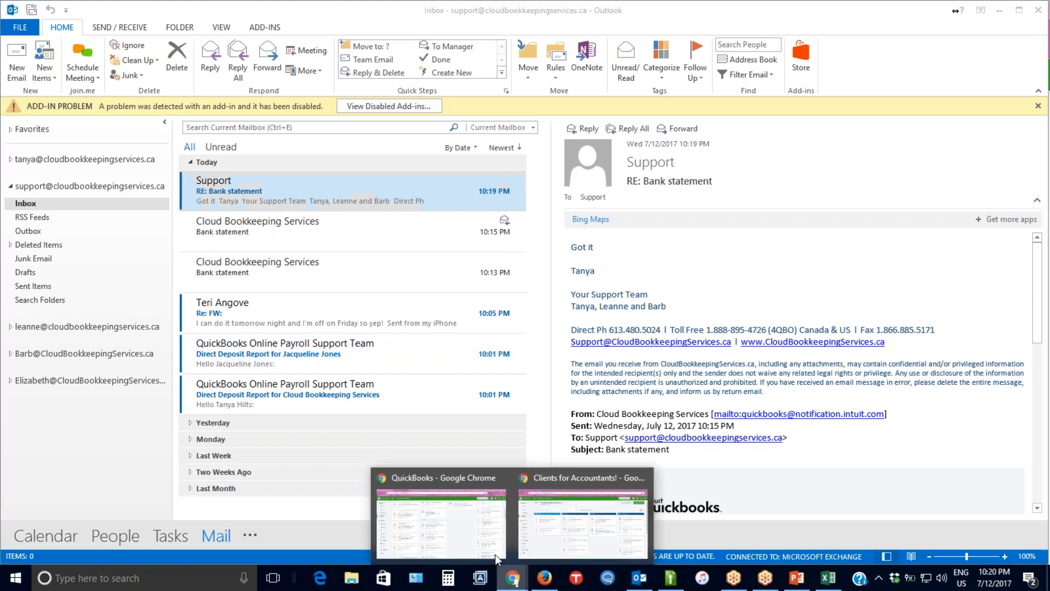
click(443, 487)
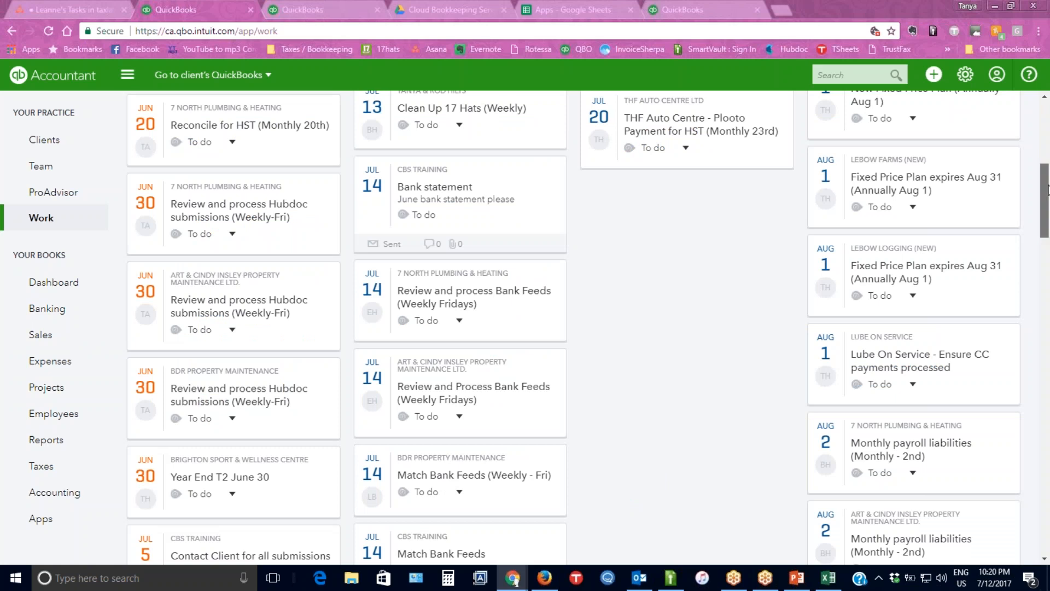
scroll(1047, 190, up, 7)
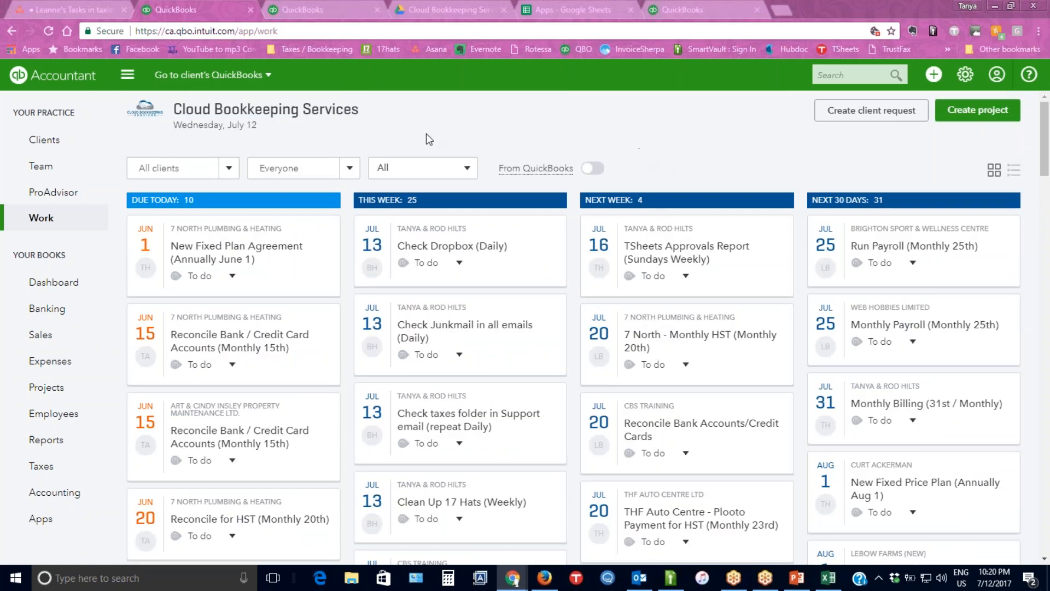
click(350, 170)
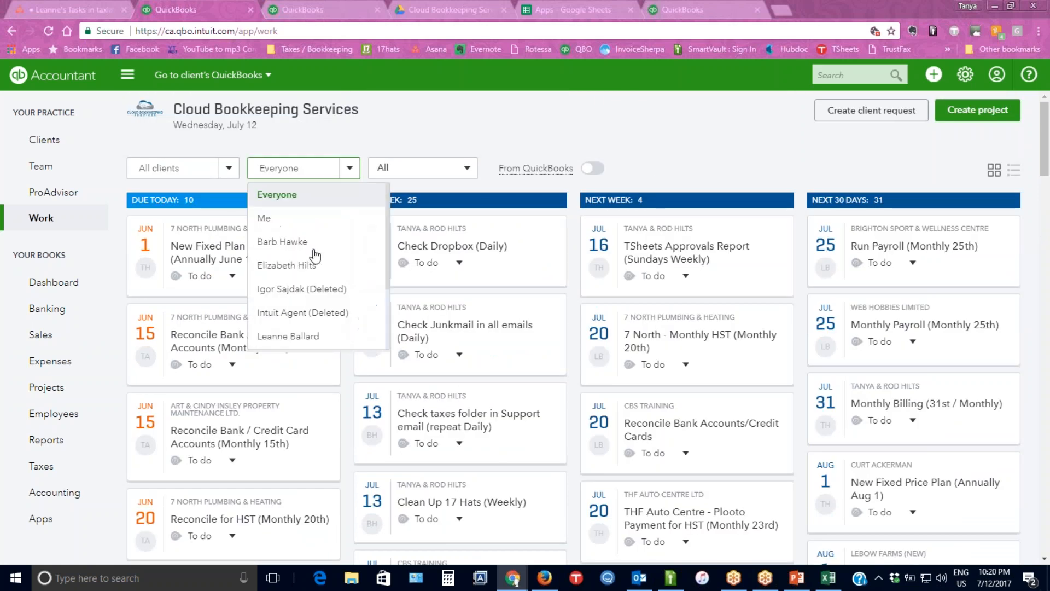
click(301, 339)
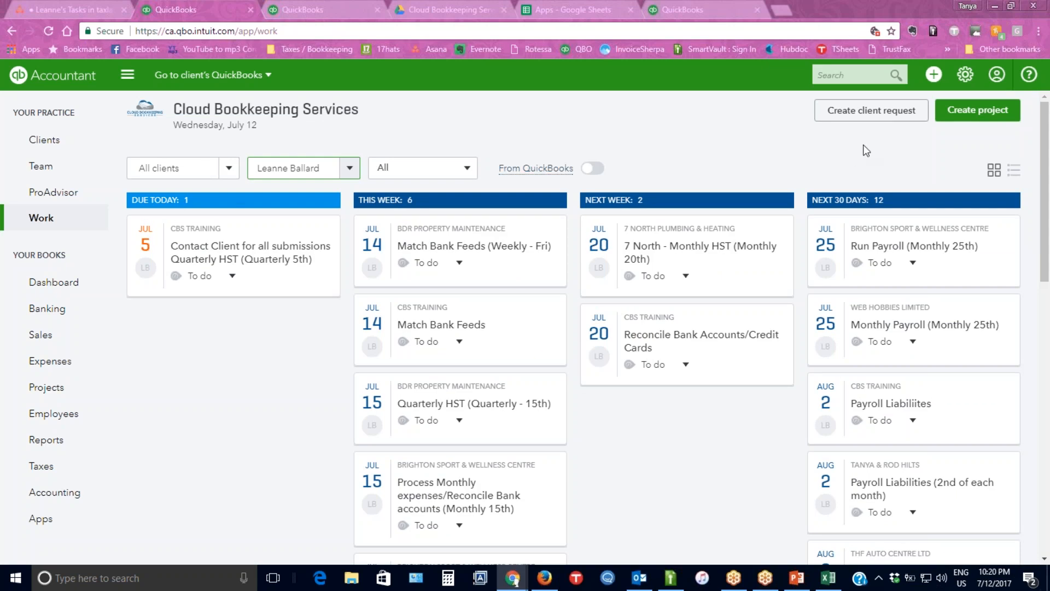
Start a new client request named Paystub for the client CBS Training.
click(860, 111)
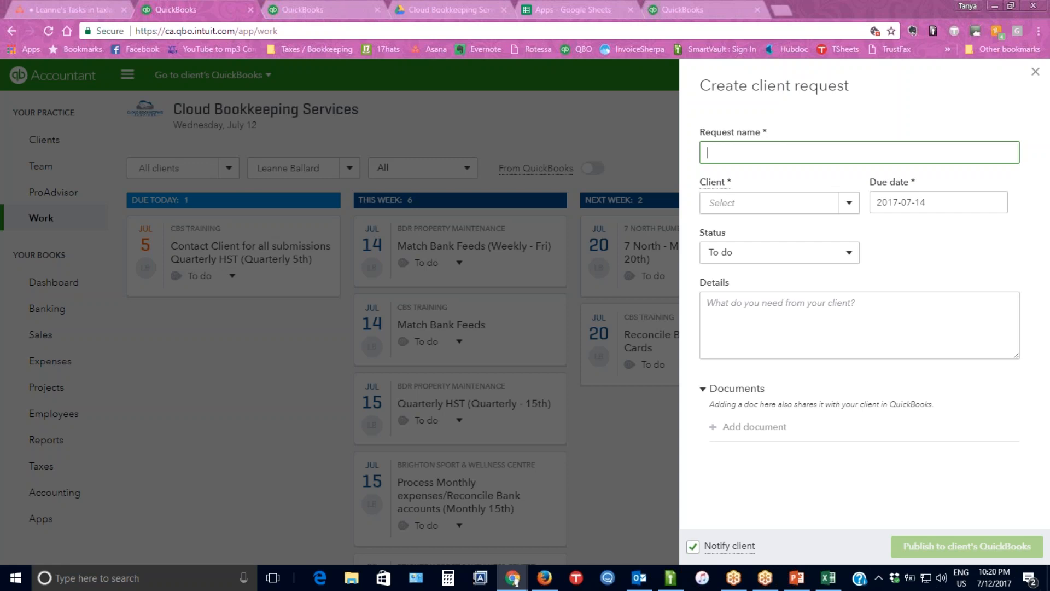
text(Paystub)
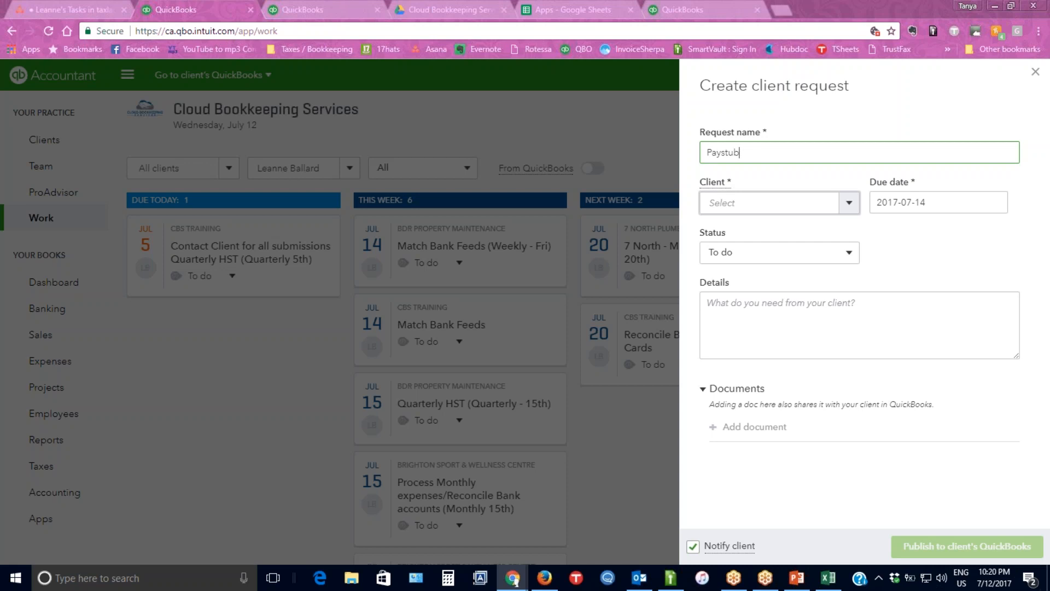
click(752, 203)
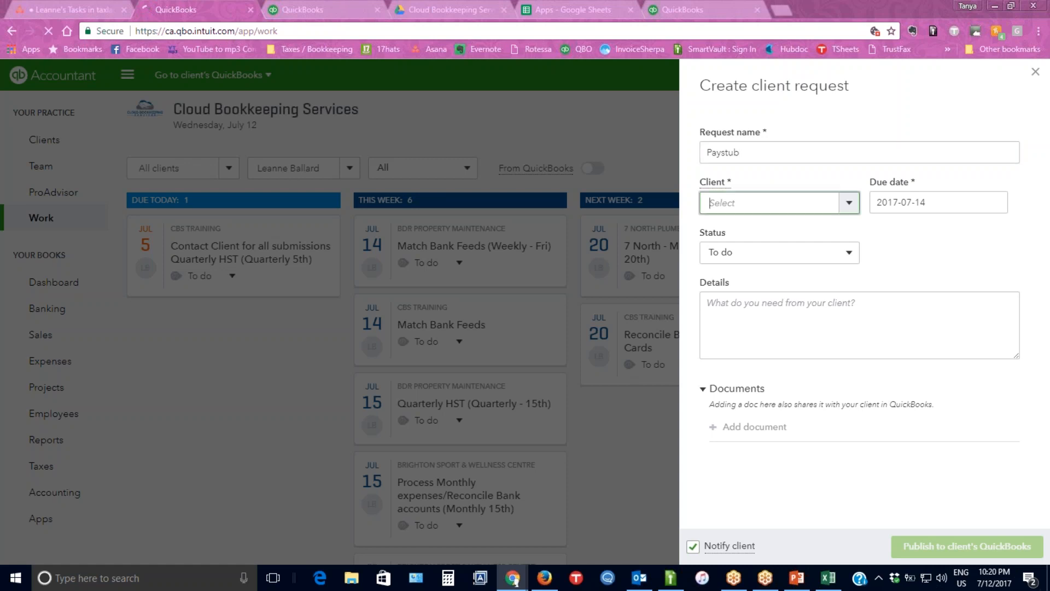
text(CBS)
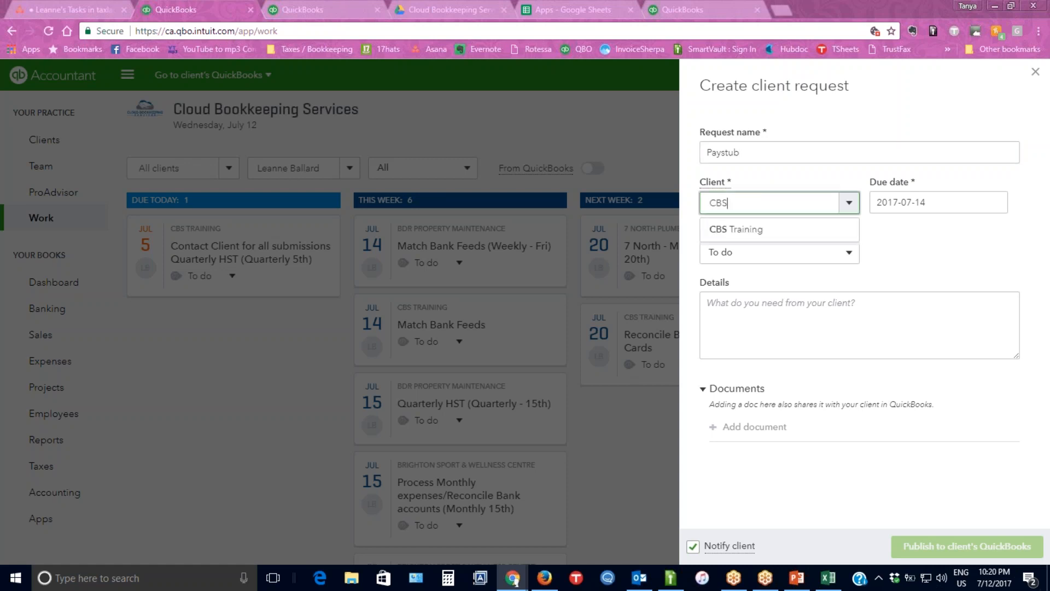
click(749, 234)
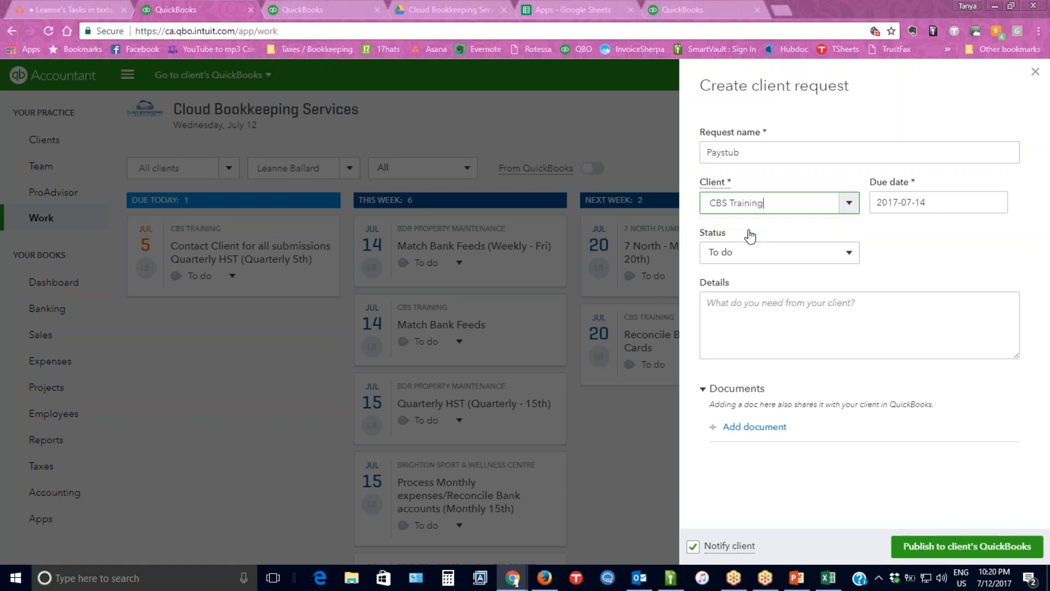
Set the Paystub request's due date to 2017-07-12 and its status to Done.
click(919, 202)
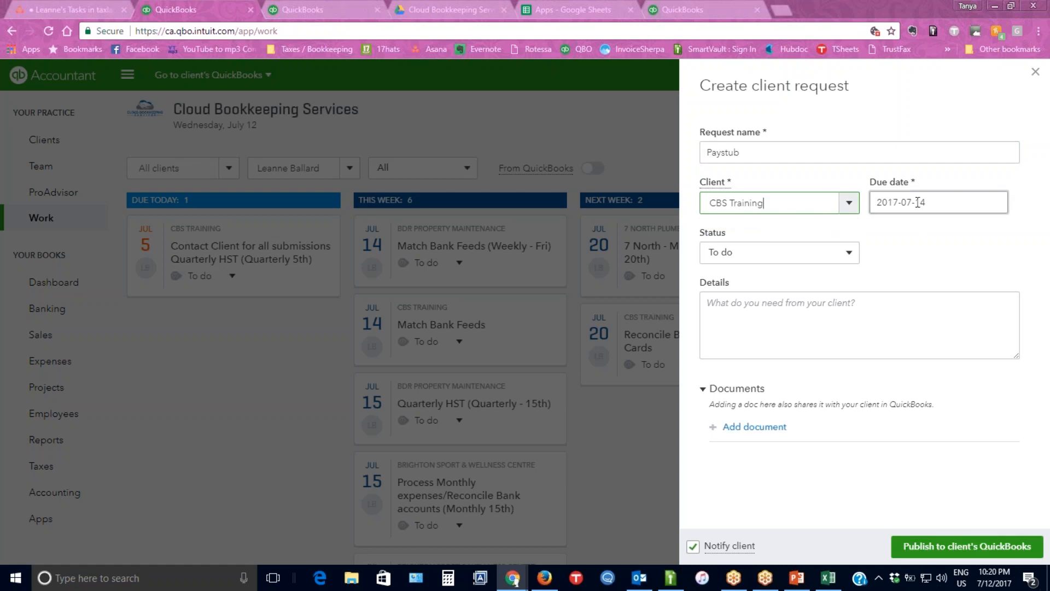
click(917, 201)
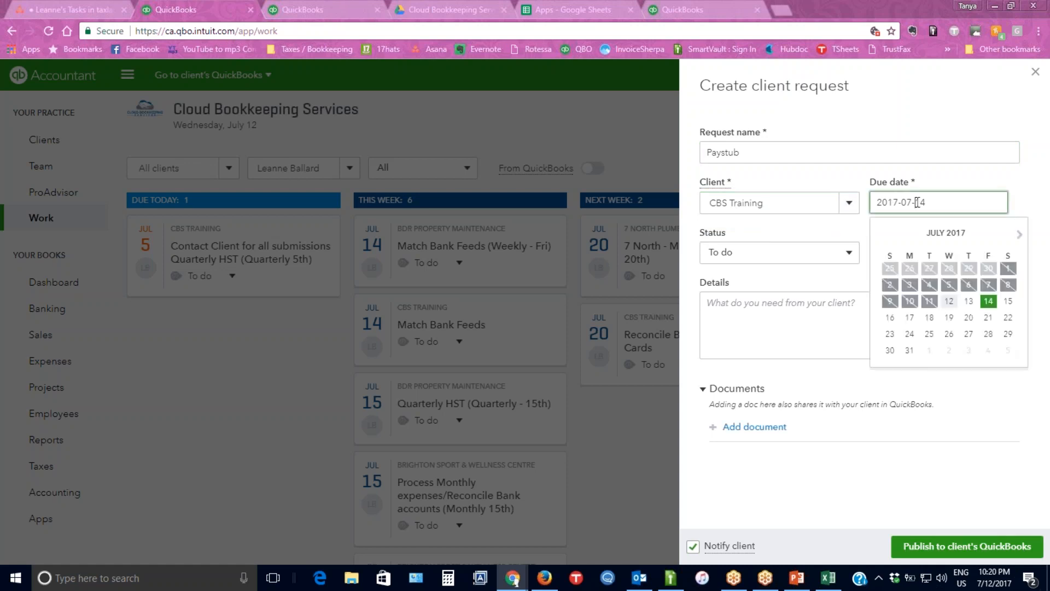
click(948, 300)
click(810, 253)
click(740, 328)
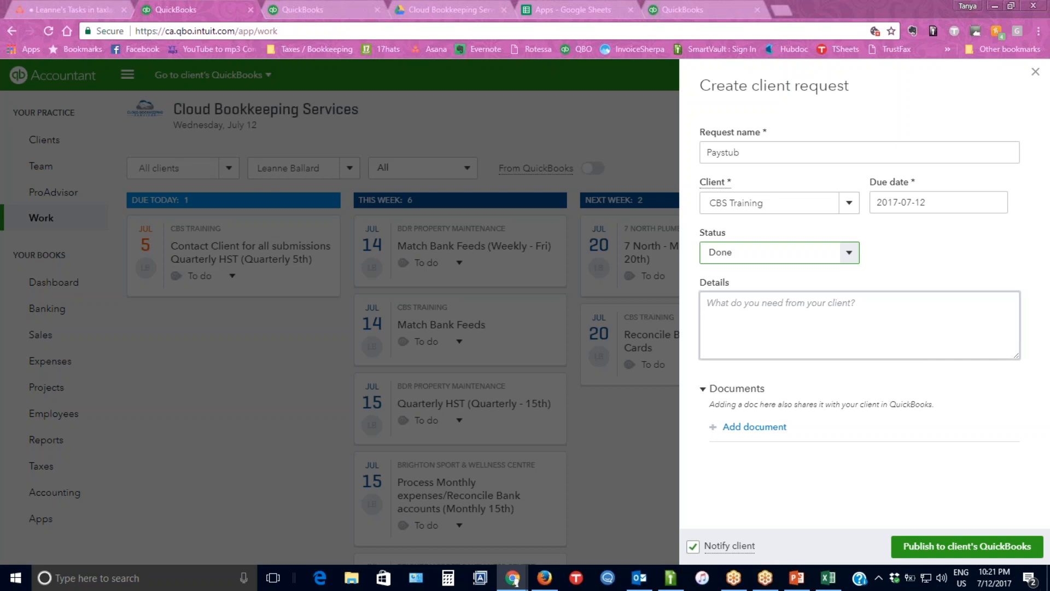
Enter "Here is todays paystub" as the details of the Paystub request.
click(787, 319)
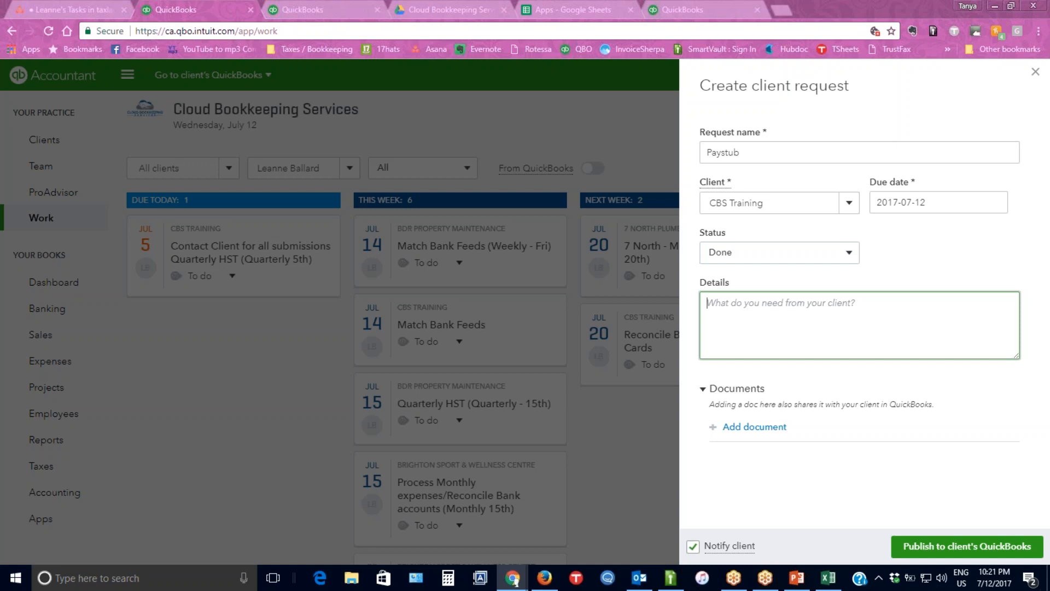
text(Here is)
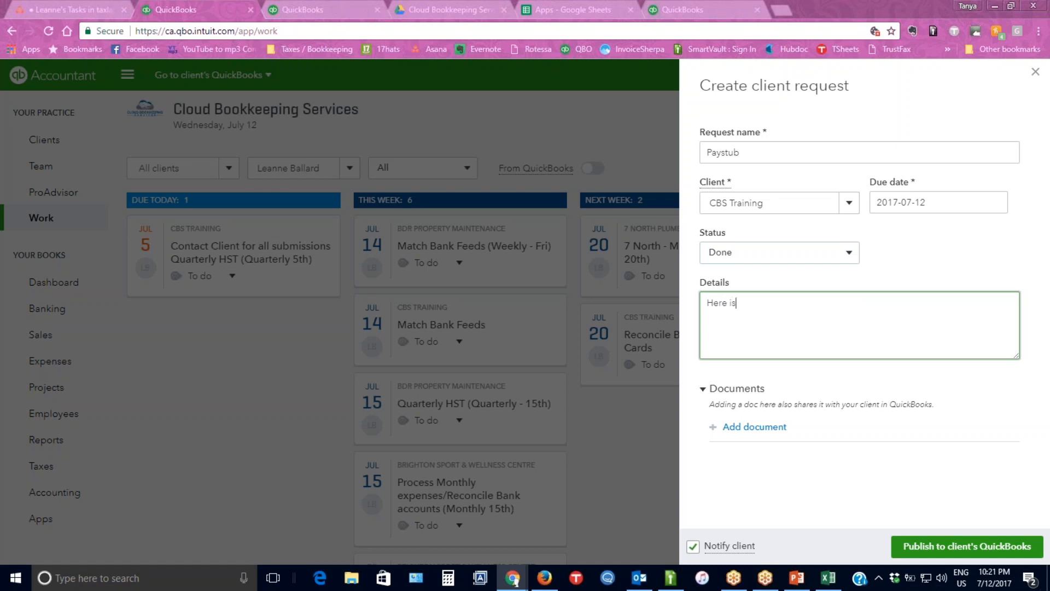
text( todays paystub)
Attach the document Facebook June.pdf from the Files to Email & Print folder to the Paystub request.
click(757, 430)
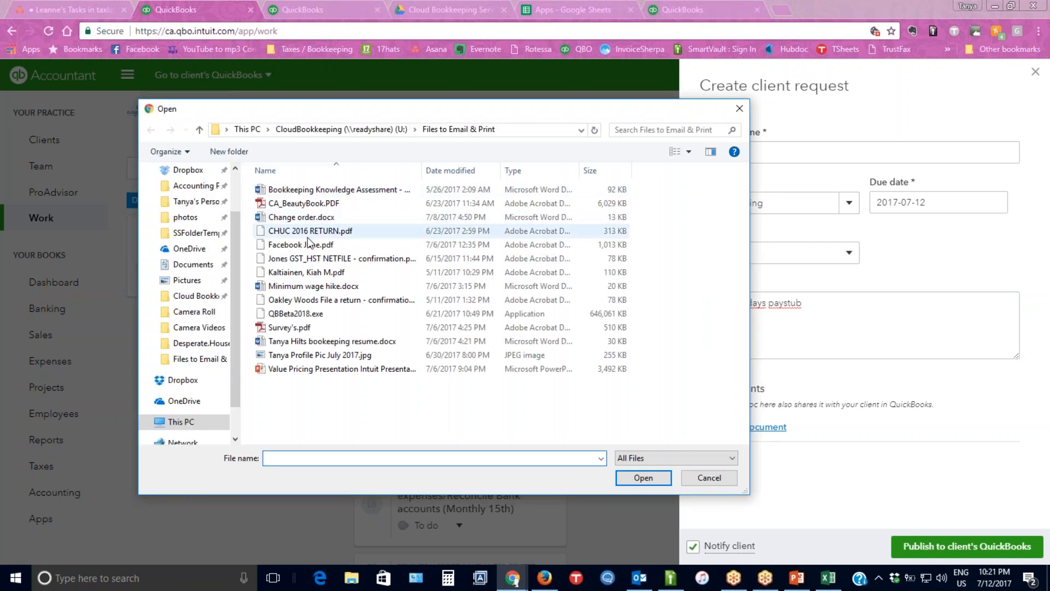
click(312, 248)
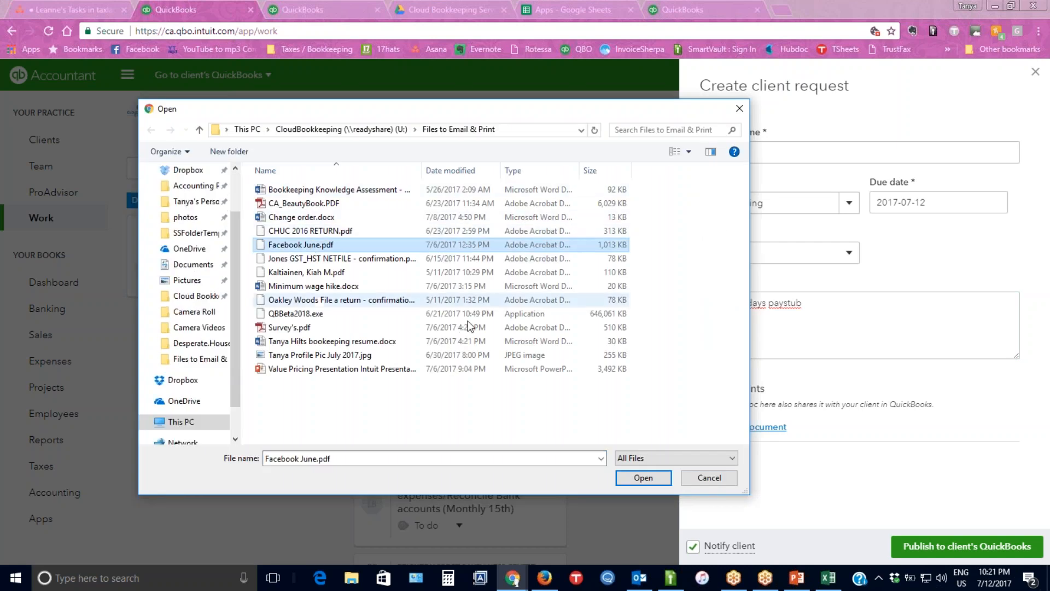
click(639, 478)
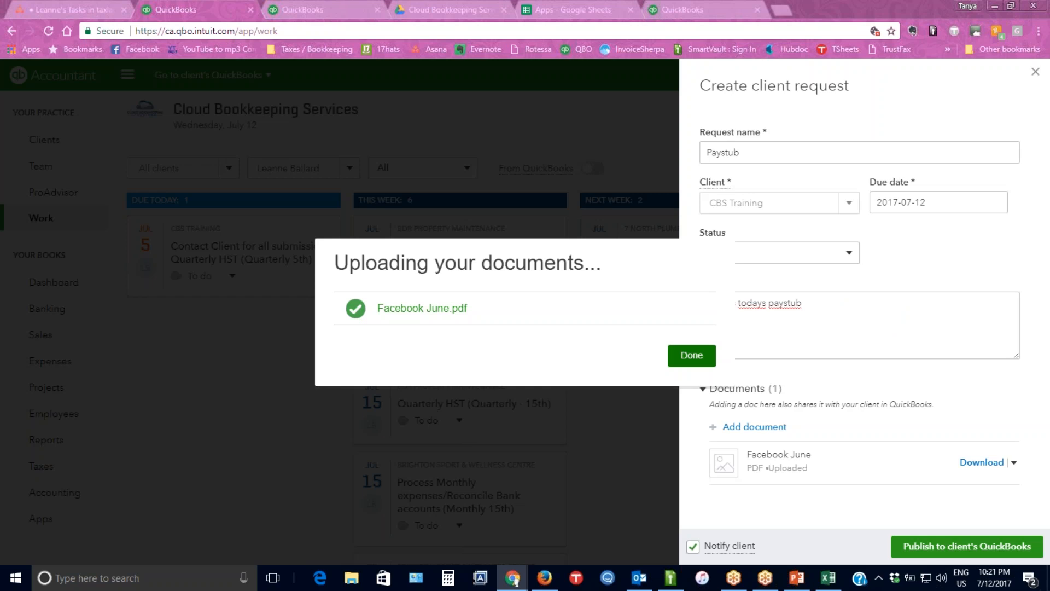
click(691, 356)
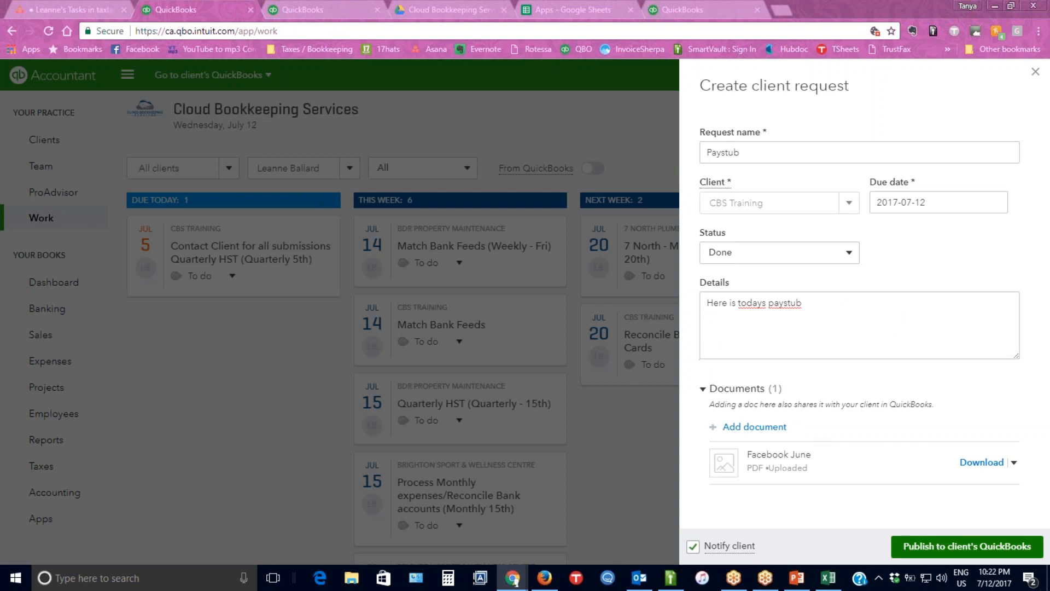
Publish the Paystub request to the client's QuickBooks and send its notification to the firm's support e-mail address.
click(965, 554)
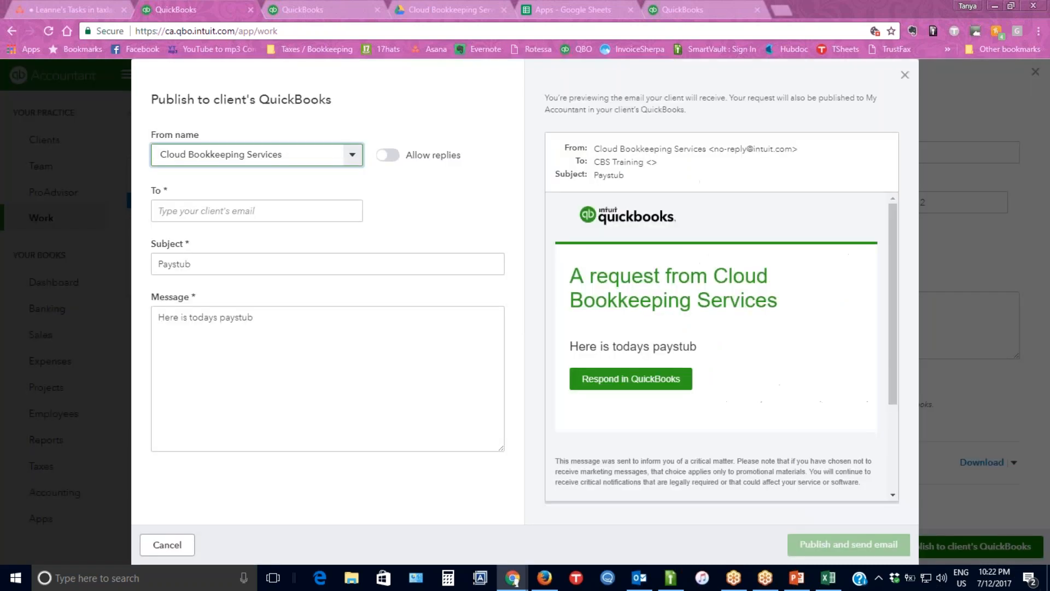
click(260, 212)
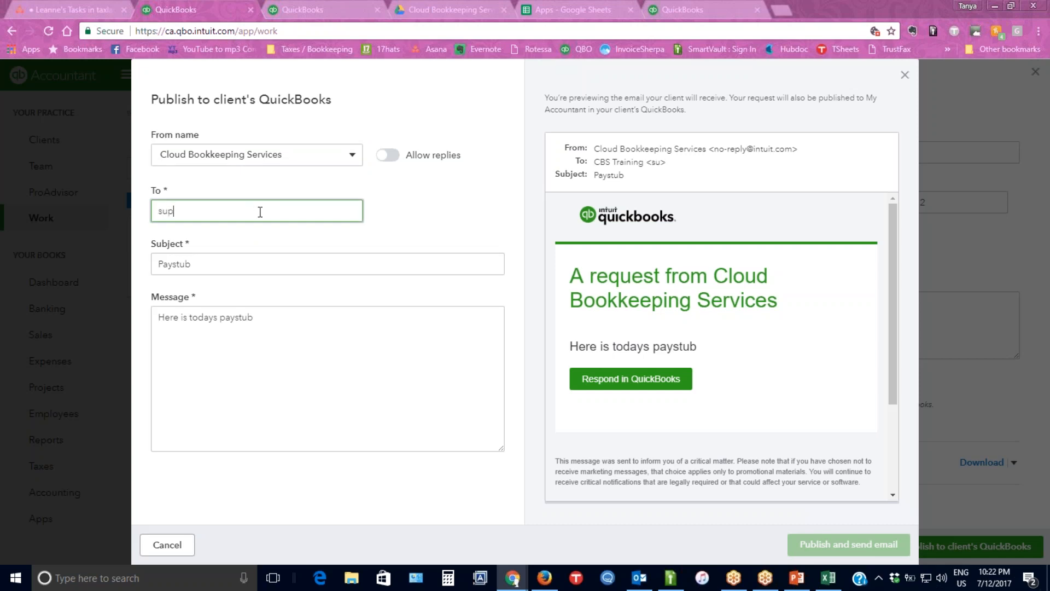
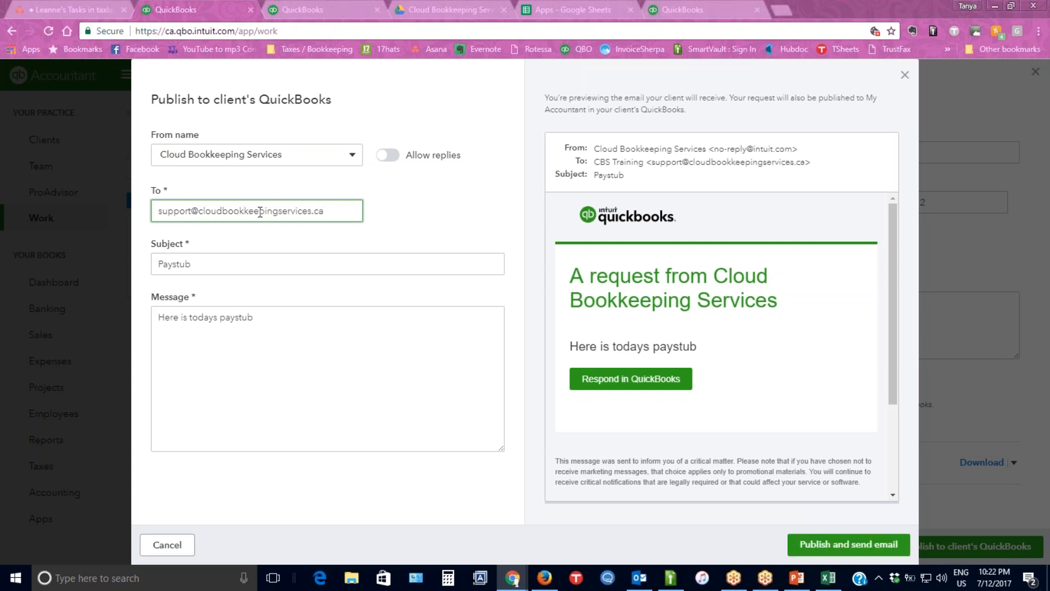
click(863, 551)
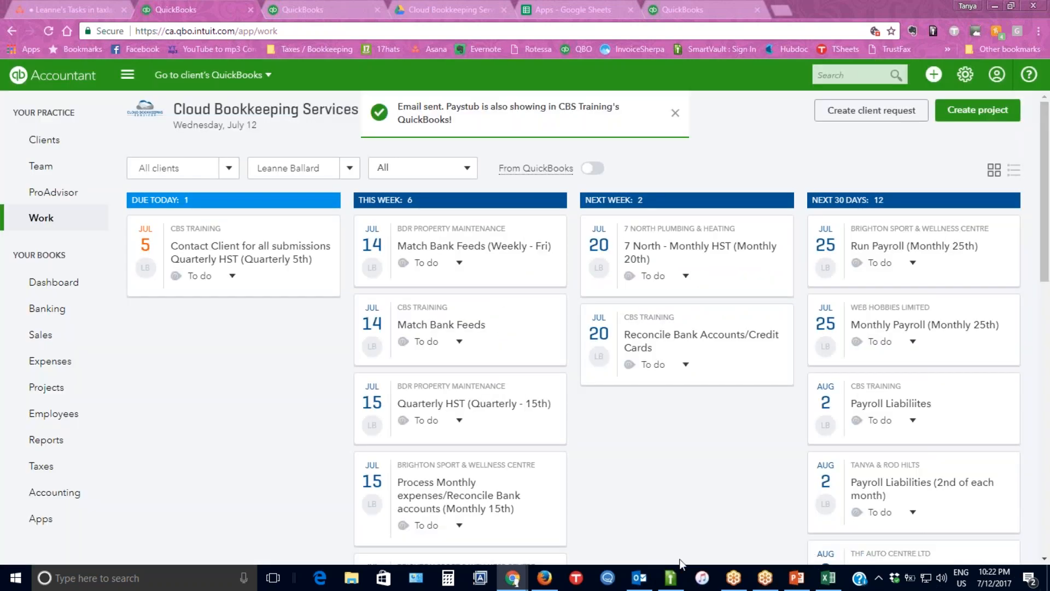
Switch to Outlook and open the new Paystub request e-mail in the support inbox.
click(641, 580)
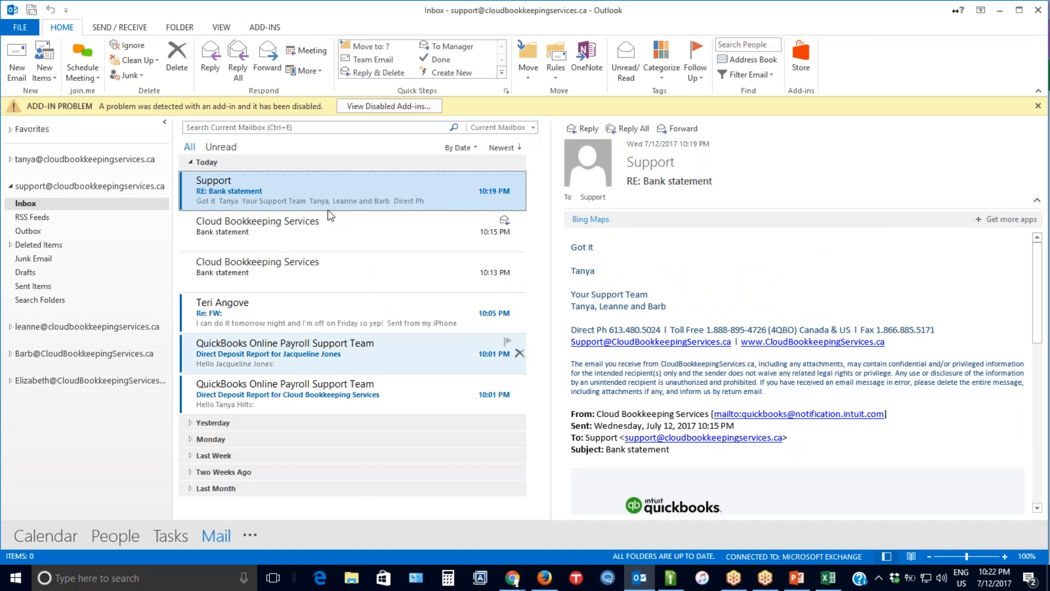
click(328, 198)
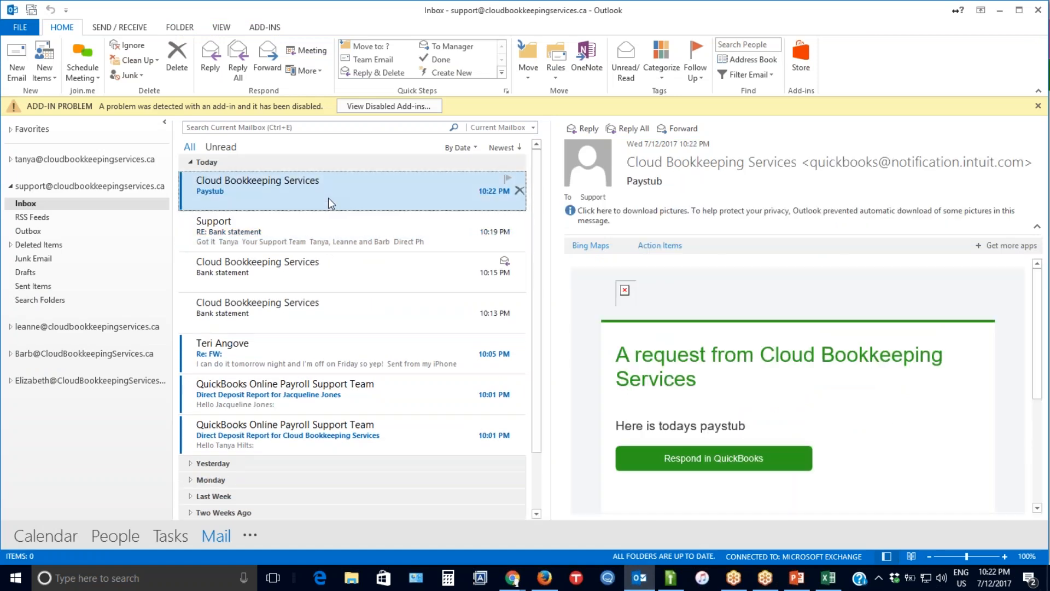
Try to follow the Respond in QuickBooks link from the Paystub e-mail's reading pane preview.
click(762, 462)
right_click(720, 444)
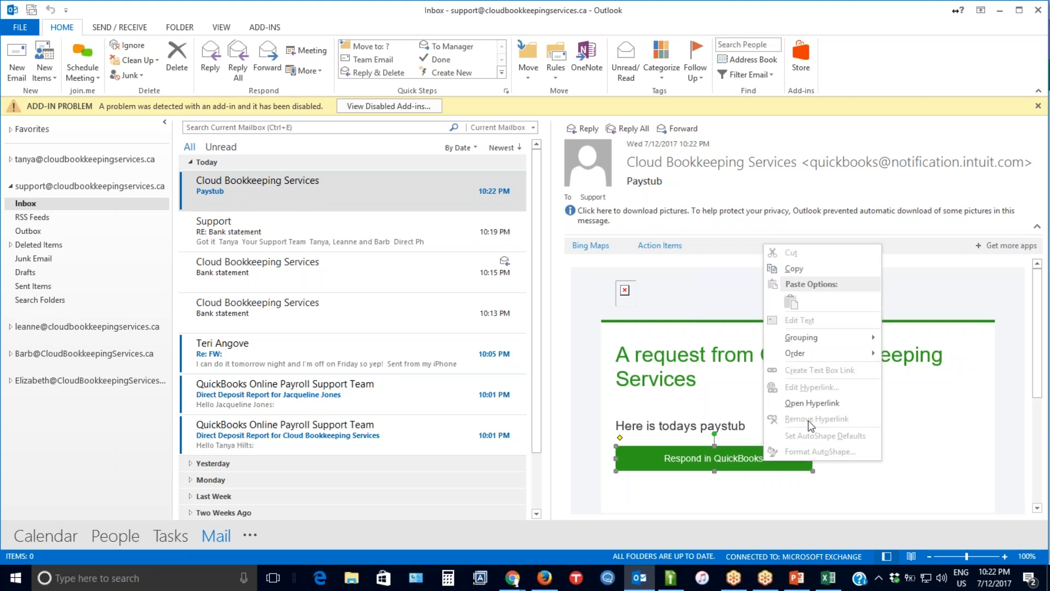
click(722, 458)
click(721, 457)
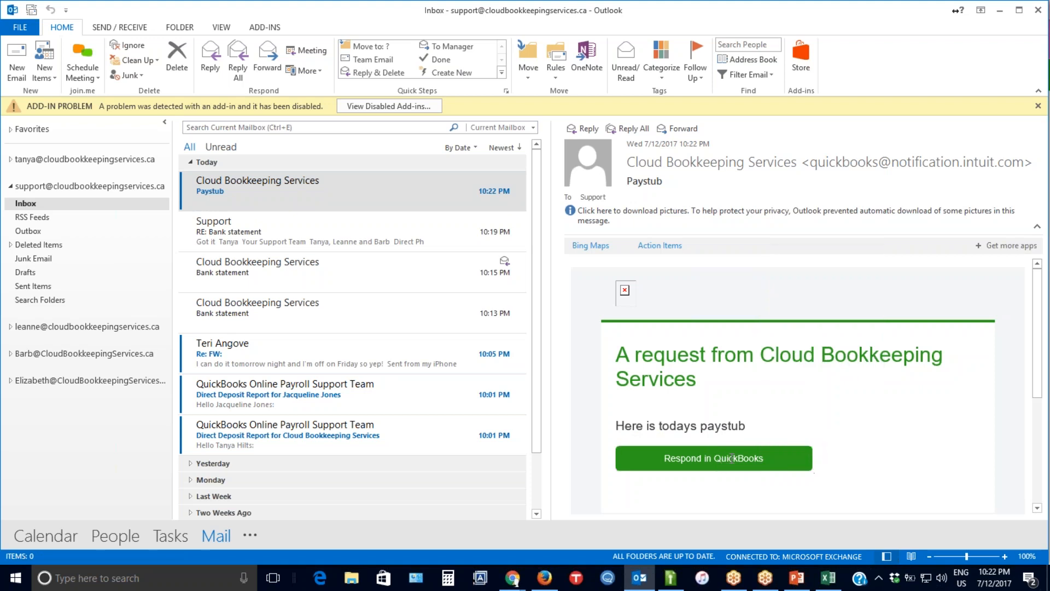
double_click(708, 459)
right_click(735, 460)
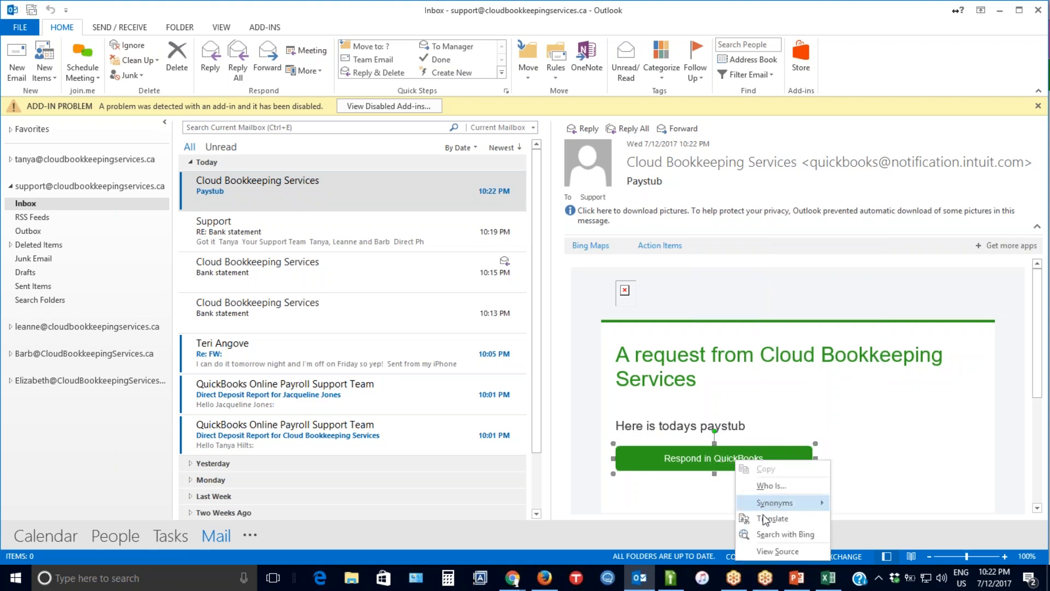
click(884, 446)
click(716, 211)
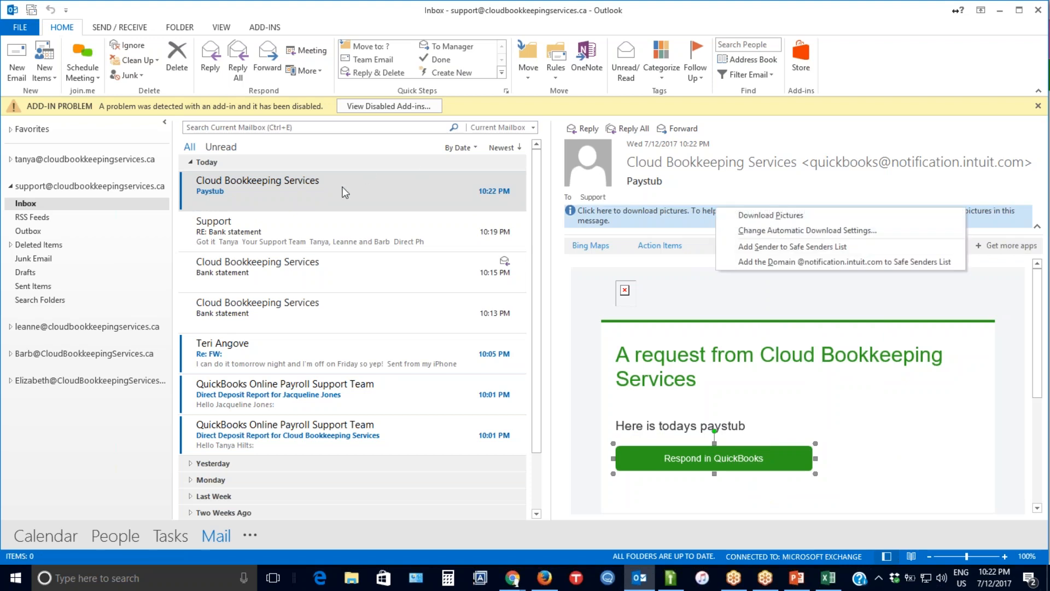
Open the Paystub e-mail in its own message window and locate its Respond in QuickBooks link.
click(339, 187)
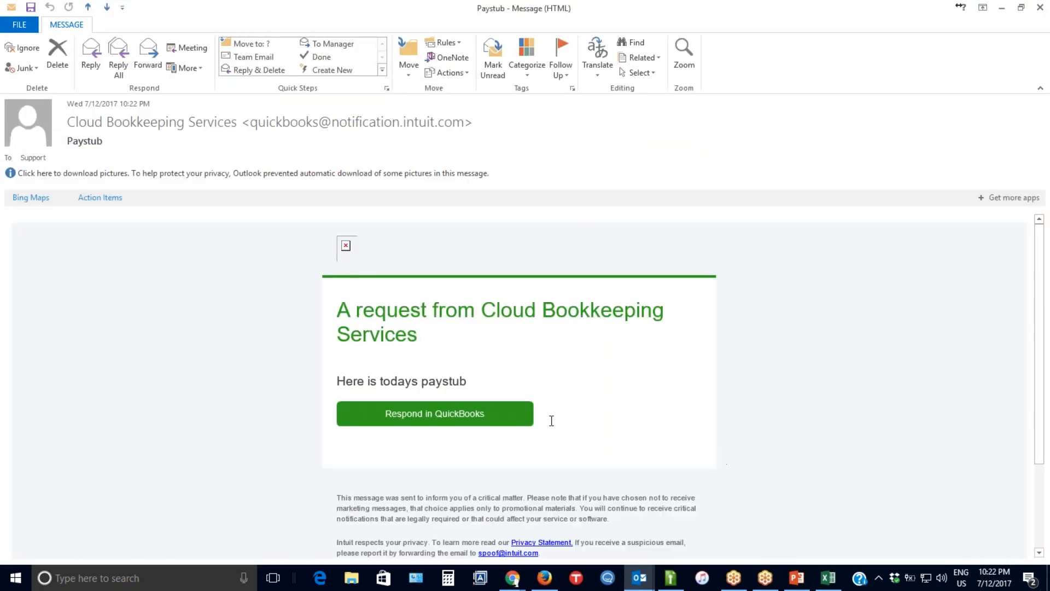
mouse_move(442, 412)
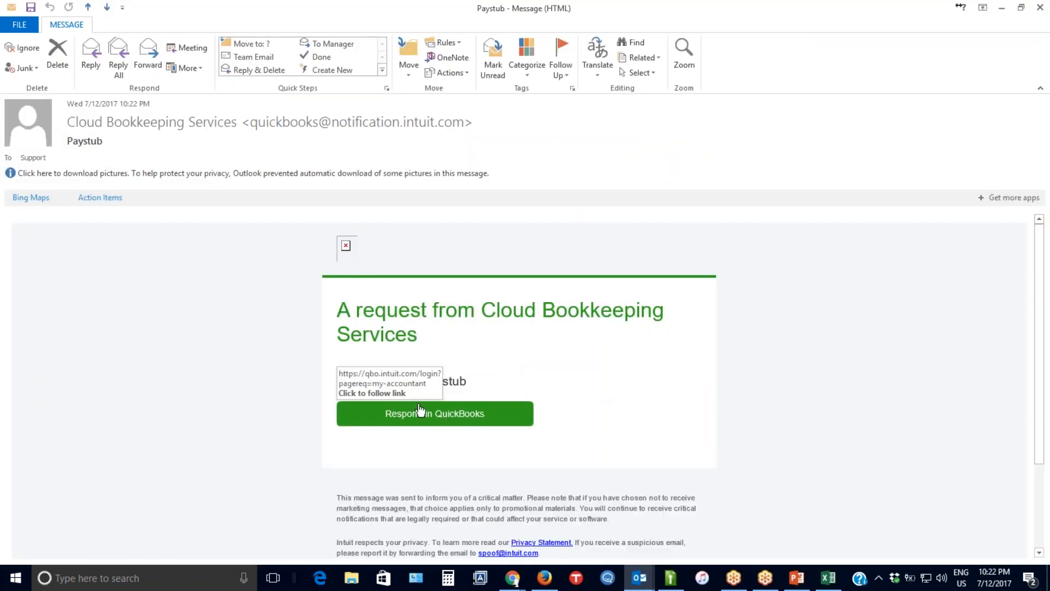
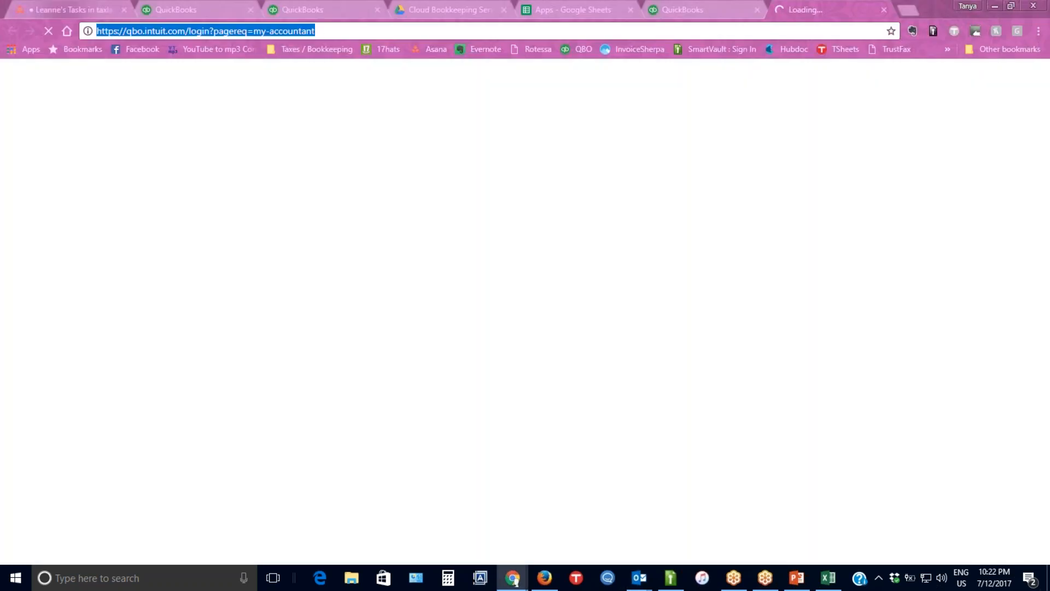
Switch to Firefox and load the copied QuickBooks My Accountant link there.
click(912, 12)
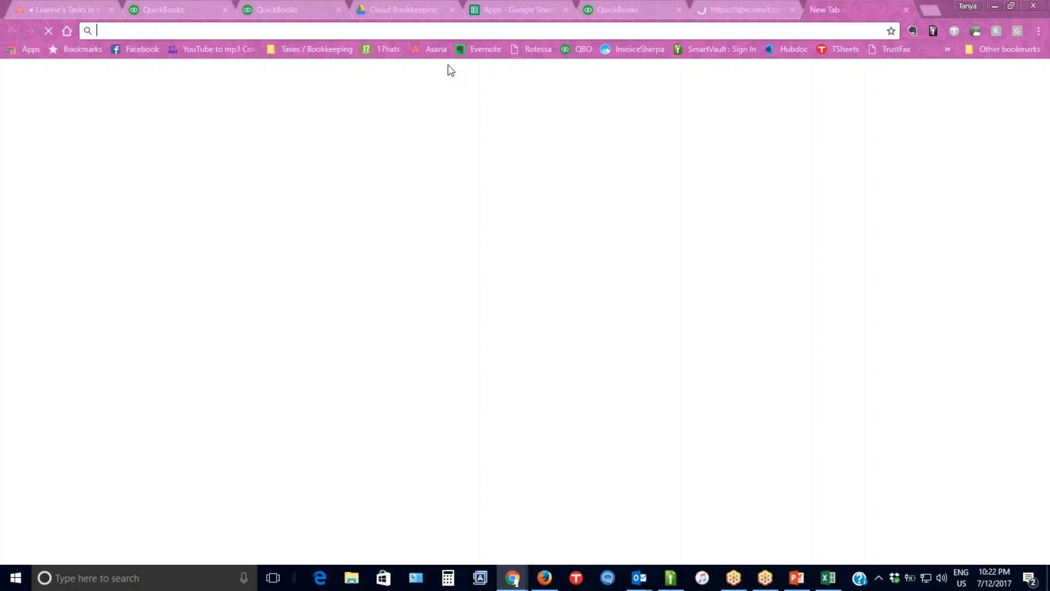
click(544, 578)
click(358, 33)
text(https://qbo.intuit.com/login?pagereq=my-accountant)
key(Return)
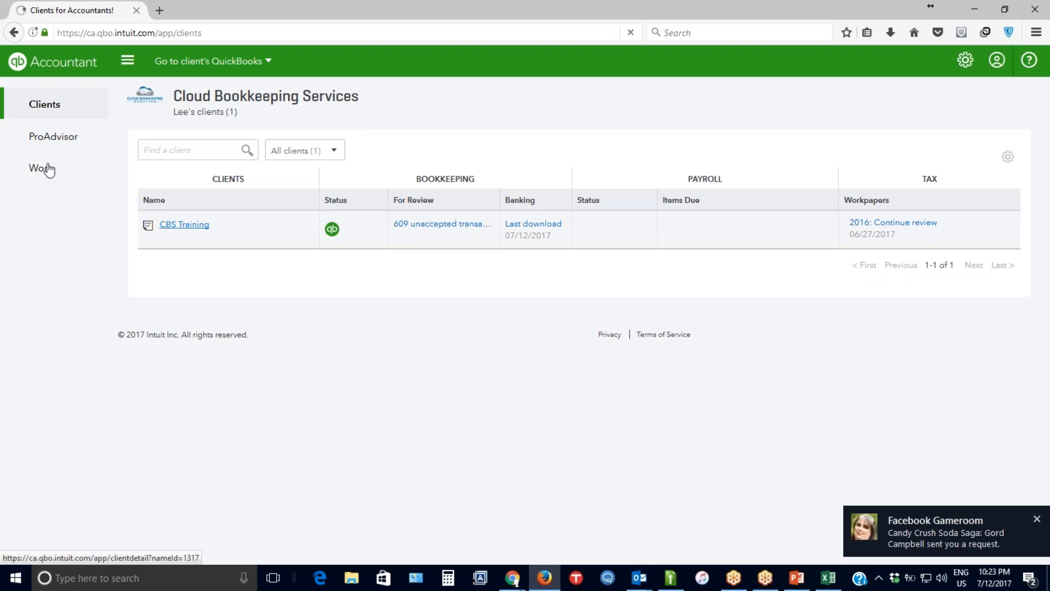
Open the CBS Training client's QuickBooks and go to its My Accountant page.
click(224, 61)
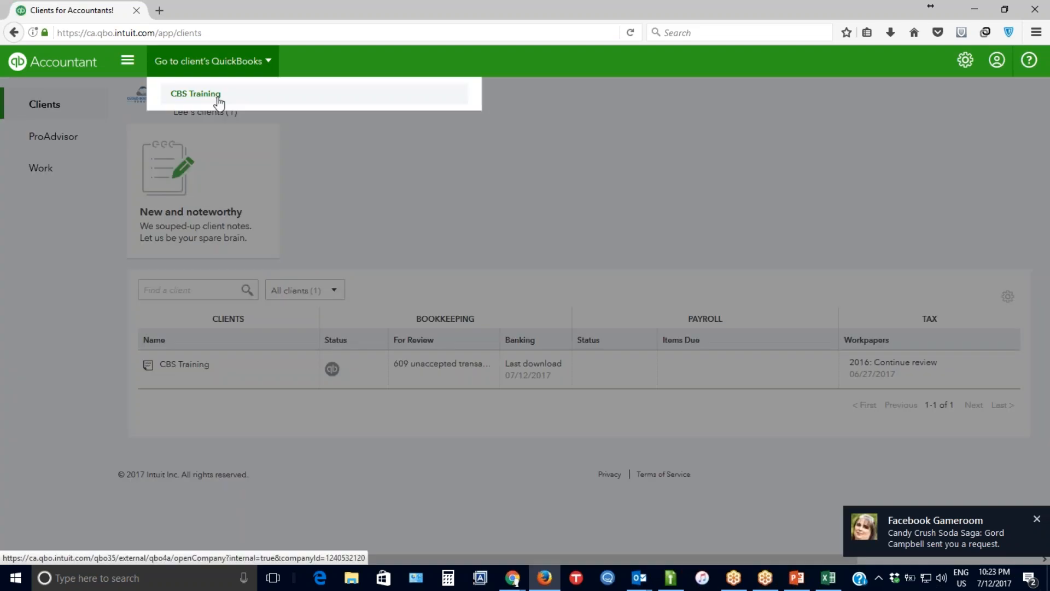
click(220, 96)
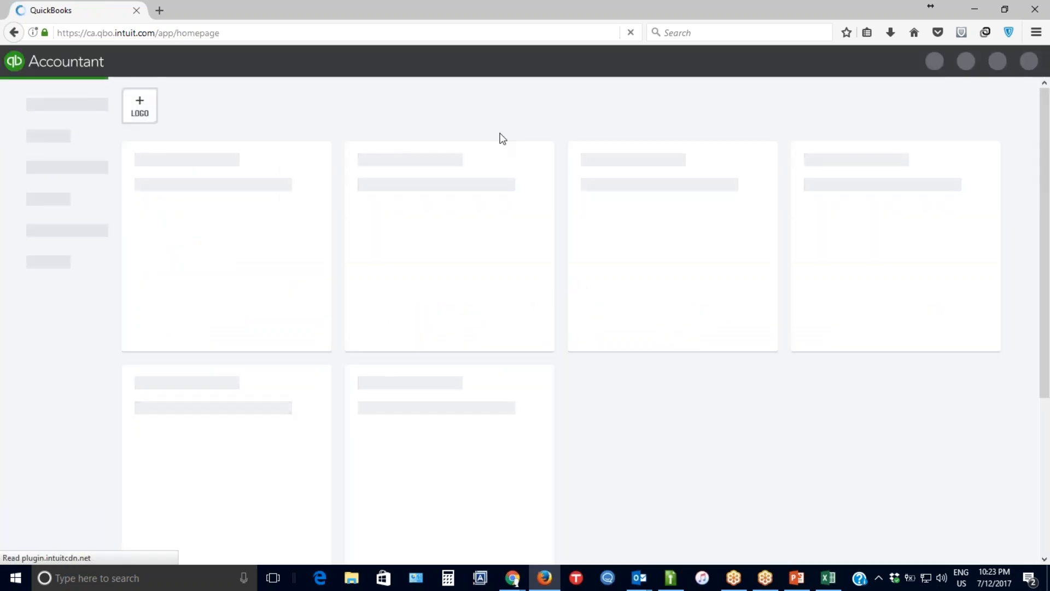
click(226, 34)
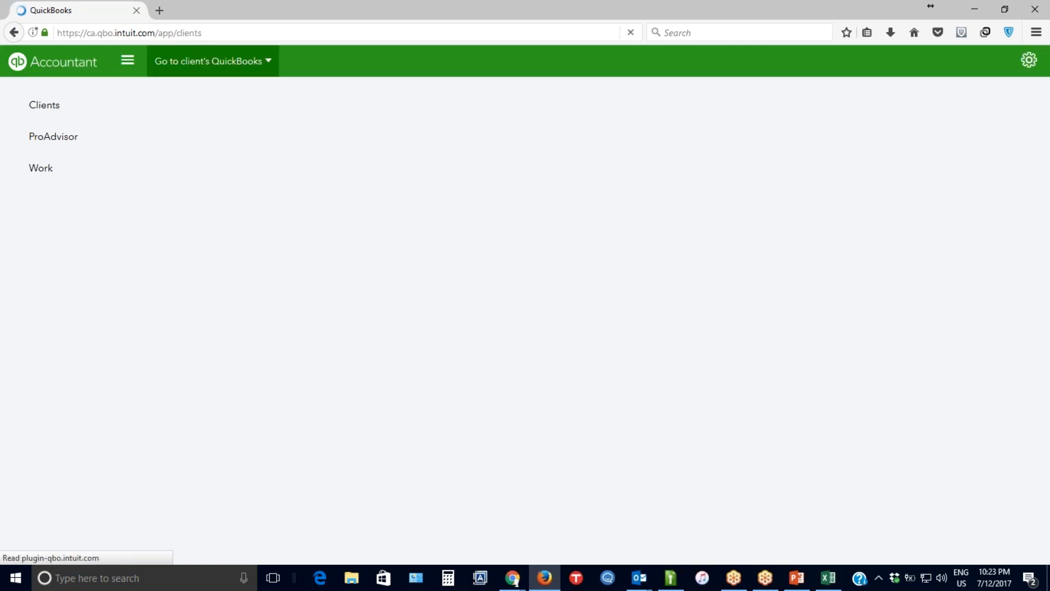
click(213, 61)
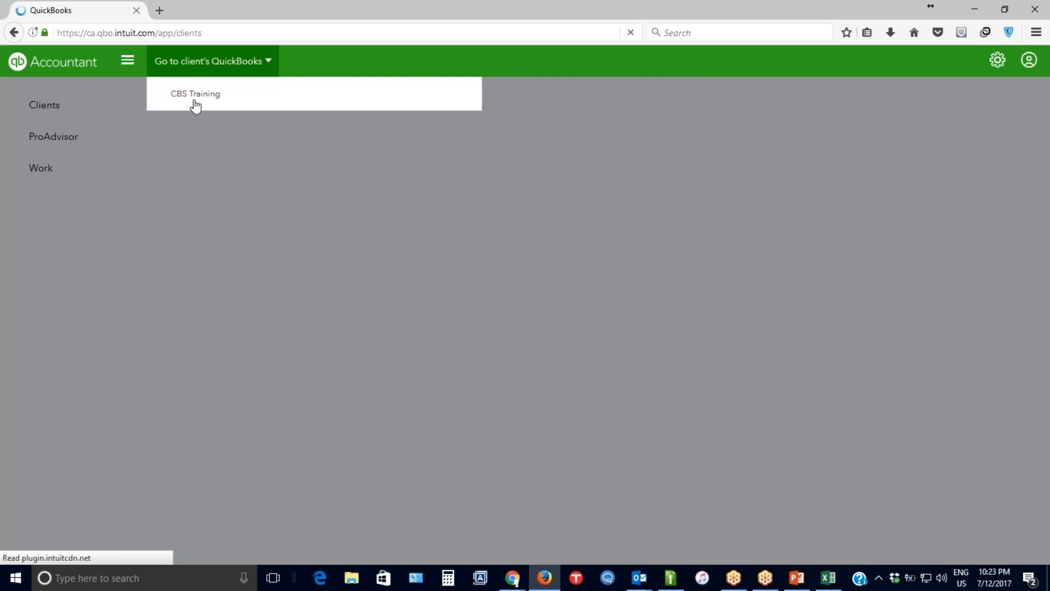
click(193, 96)
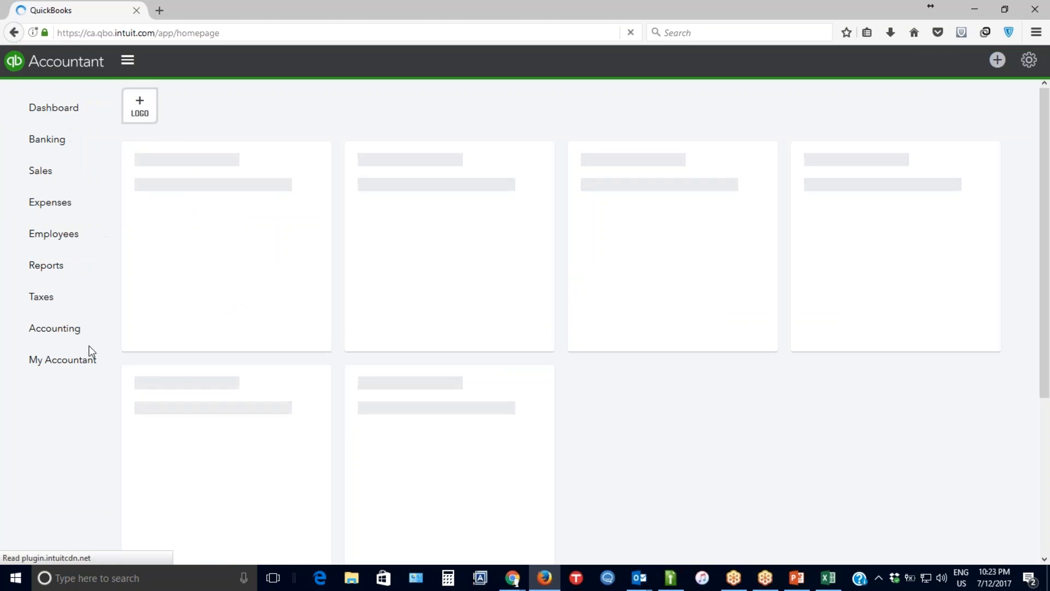
click(82, 362)
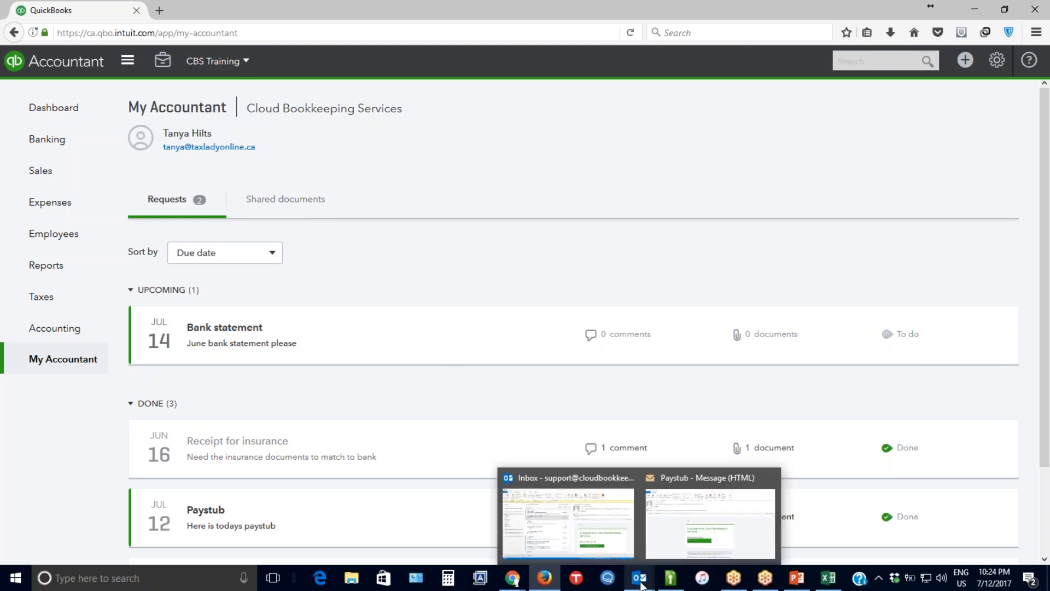
Switch to the accountant's QuickBooks window in Chrome and open the practice's client list.
mouse_move(512, 578)
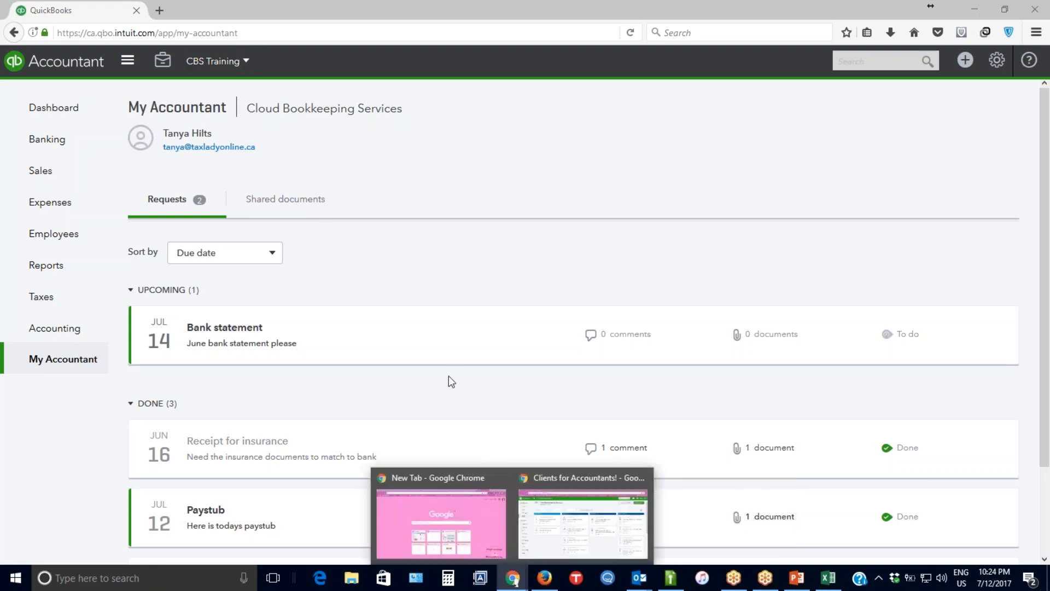
click(541, 543)
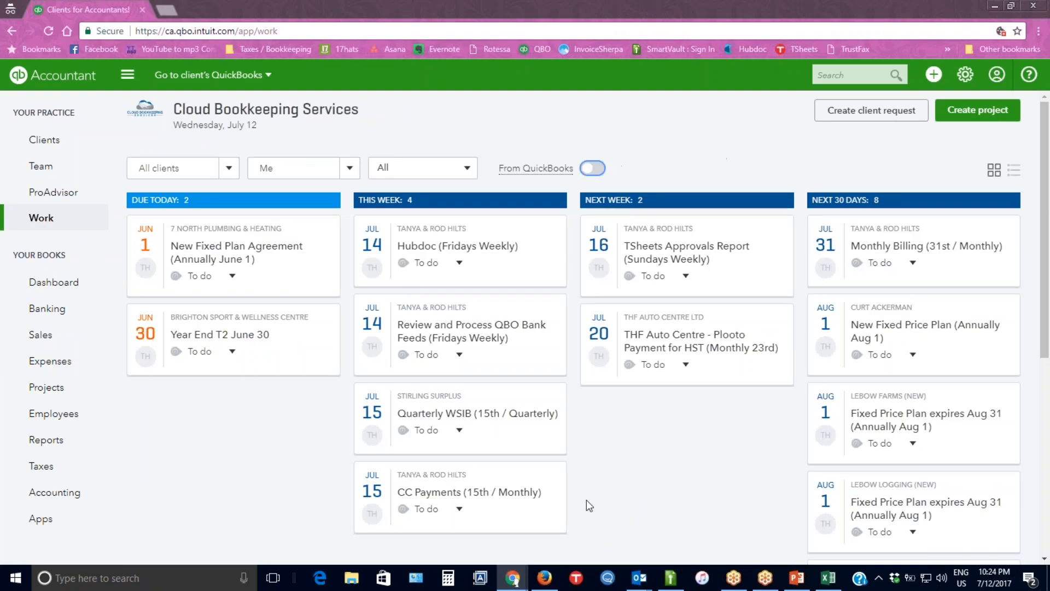
click(513, 577)
click(560, 537)
click(213, 76)
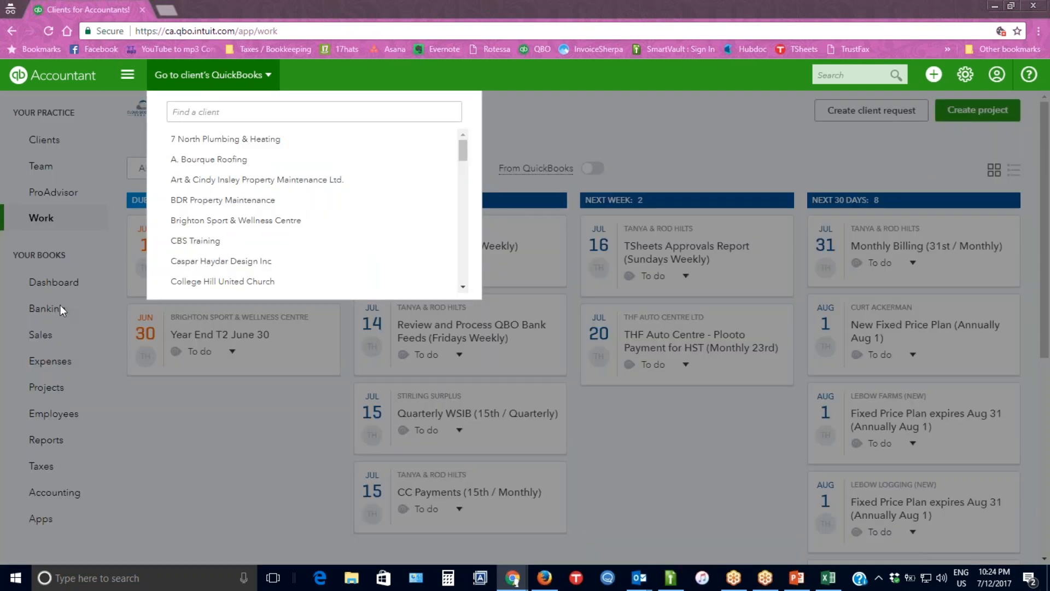
click(32, 140)
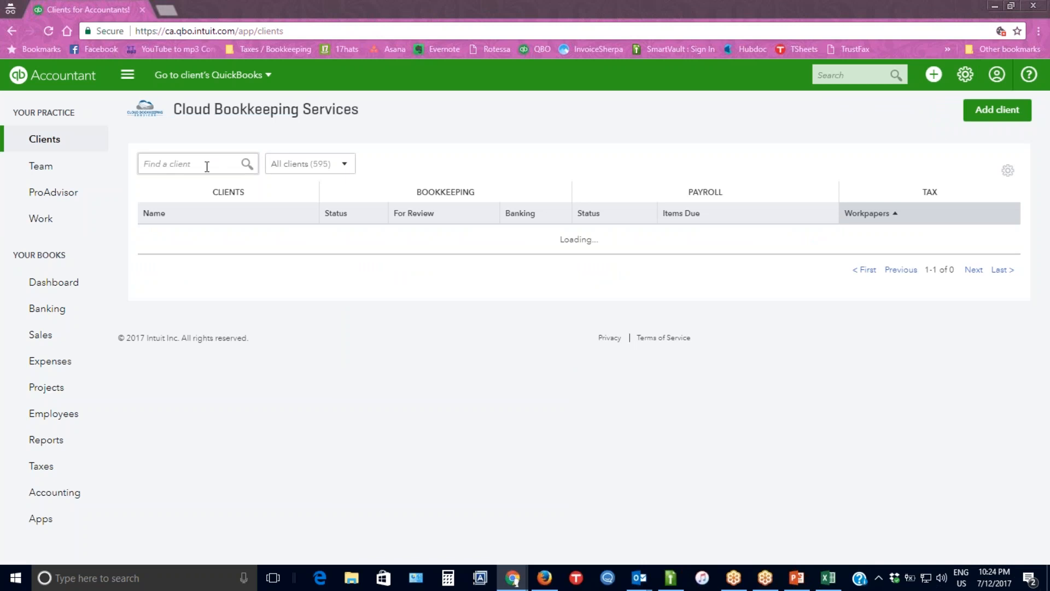
Find the client CBS Training by searching for cbs, and view the client's notes and shared documents.
click(206, 167)
text(cbs)
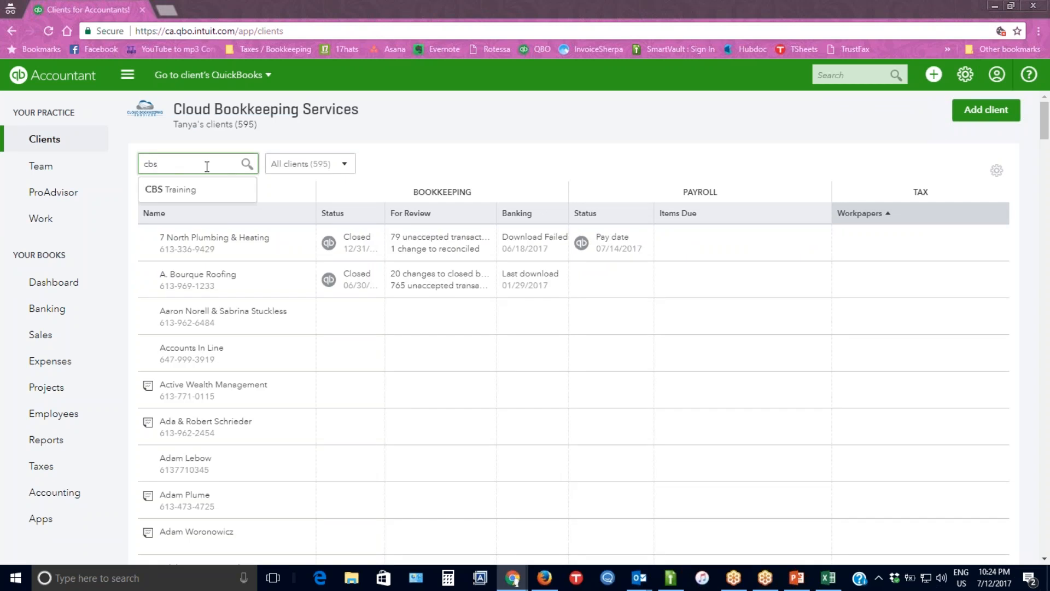
click(192, 189)
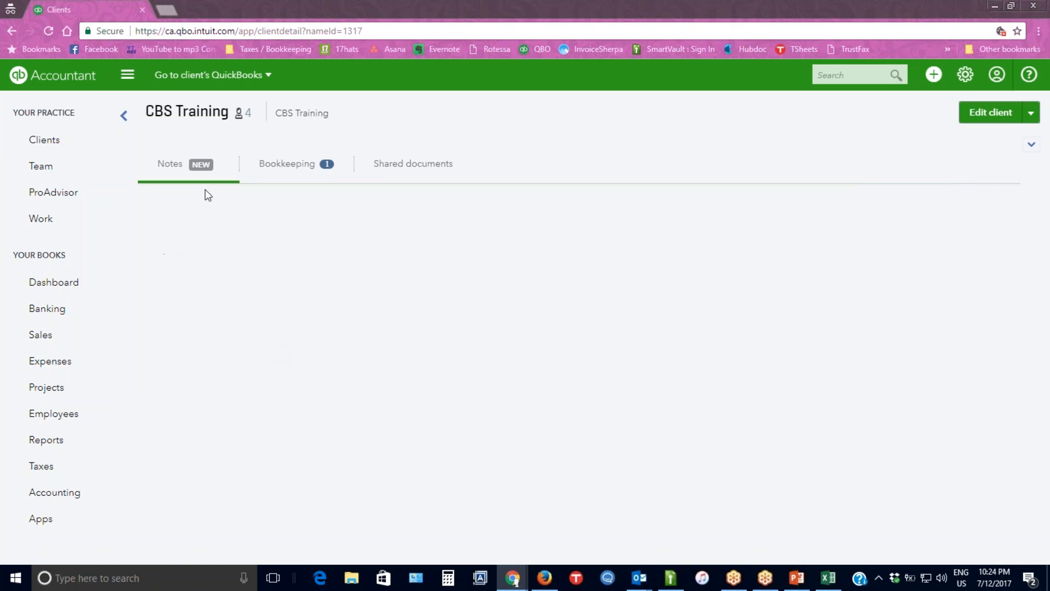
click(164, 164)
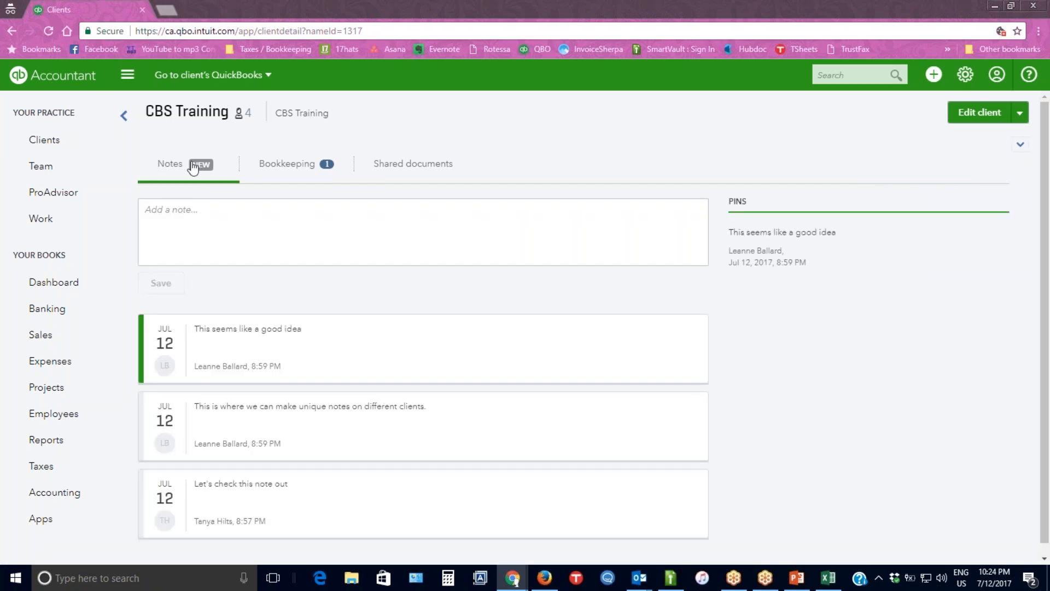
click(419, 169)
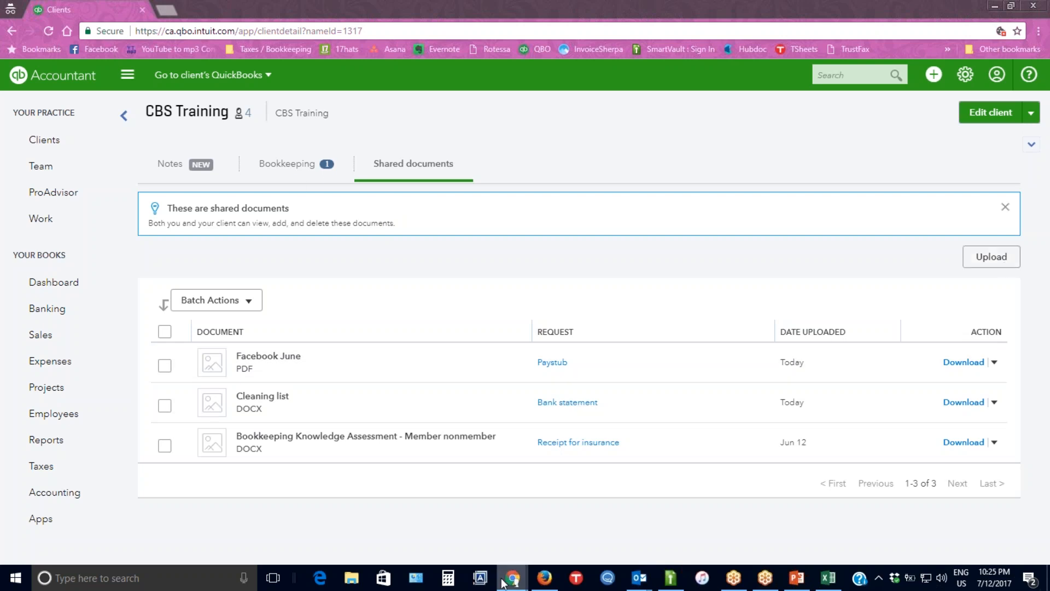
Switch to Firefox and view the shared documents from the client's side in My Accountant.
mouse_move(515, 584)
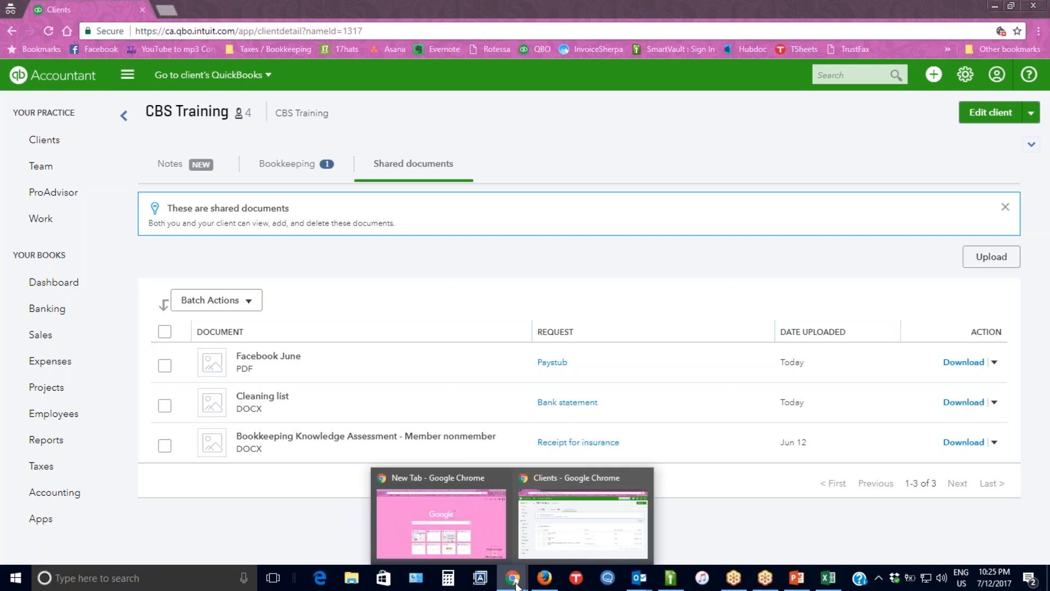
click(544, 578)
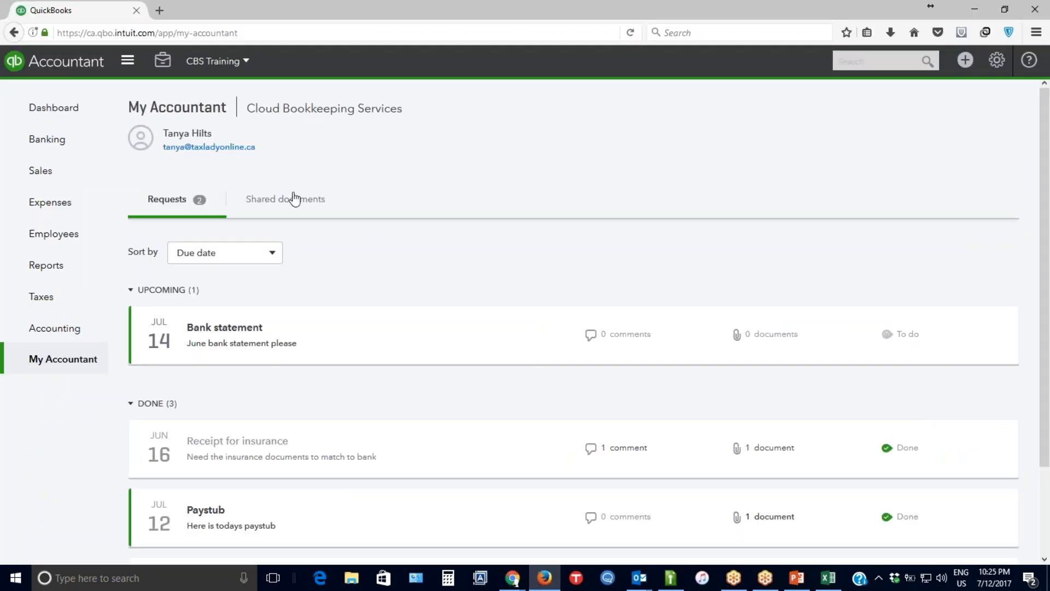
click(291, 203)
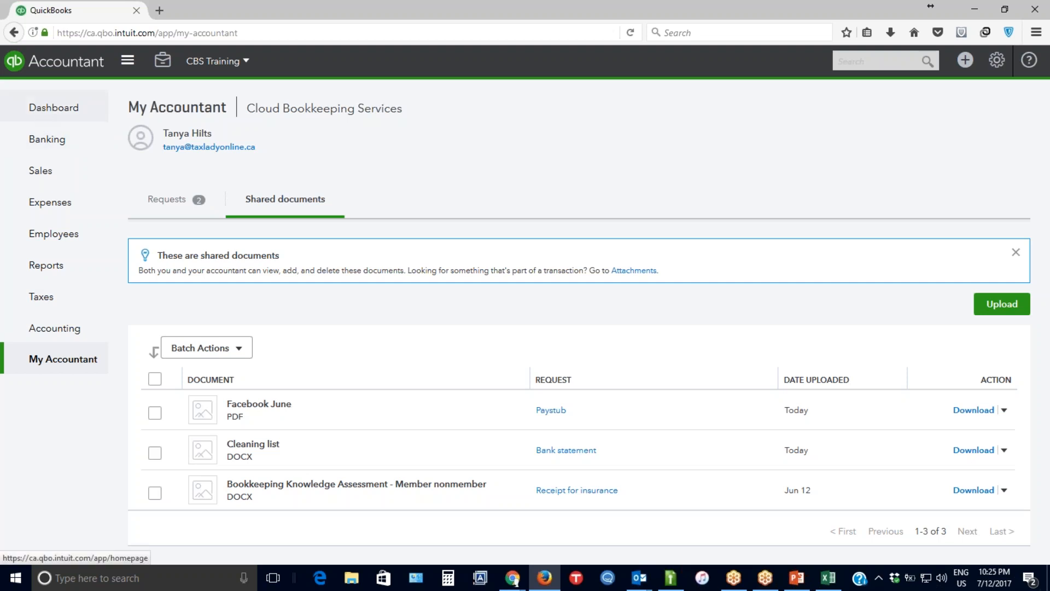
Switch to the other Chrome window and bring up the QuickBooks Work page.
mouse_move(511, 577)
click(481, 519)
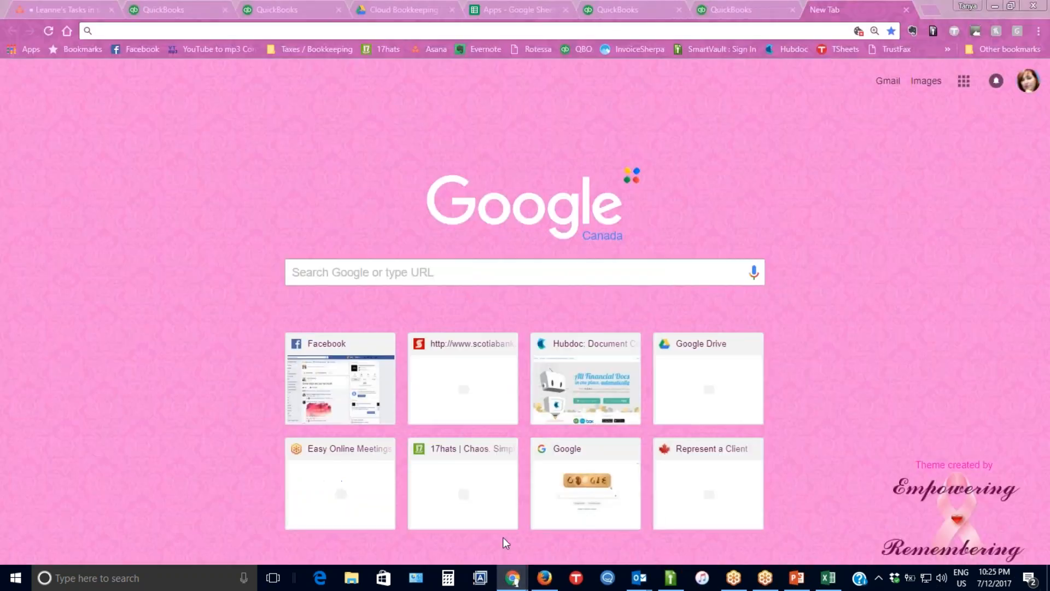
click(189, 9)
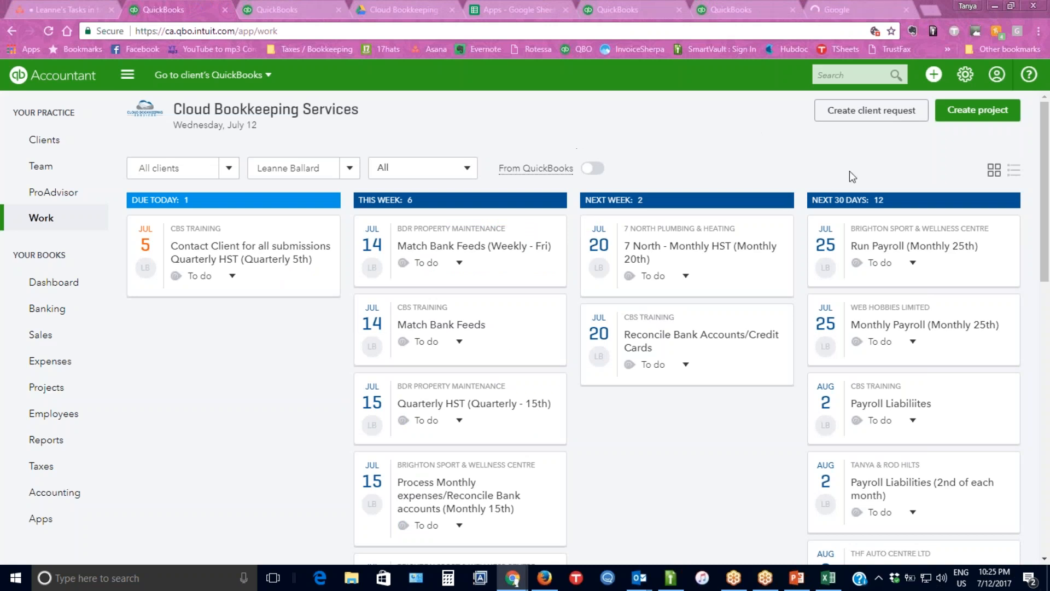
Start a new project named HST Quarterly for the client CBS Training.
click(980, 116)
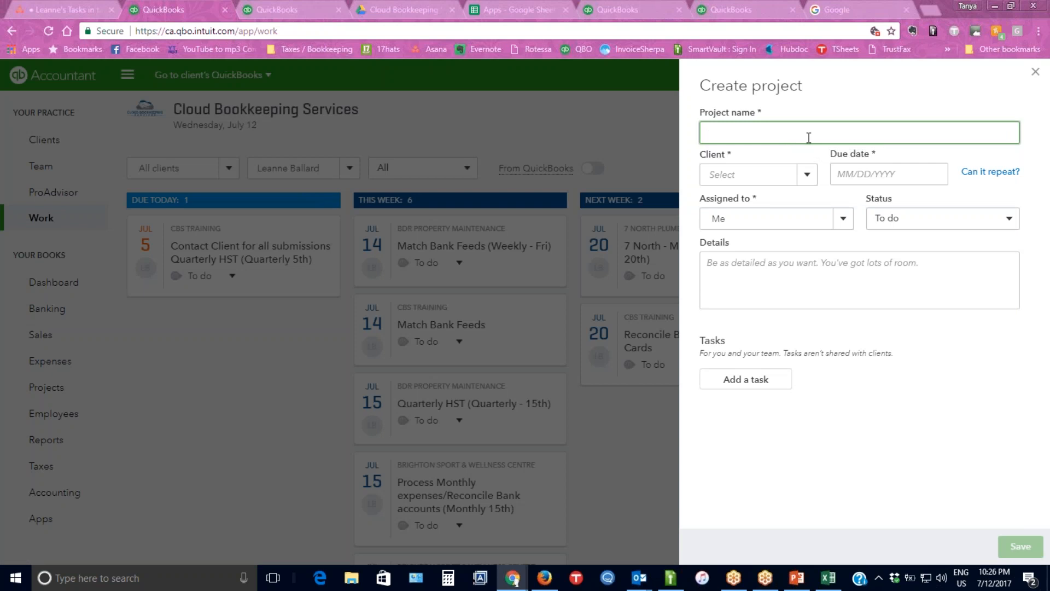
text(Q)
key(BackSpace)
text(QH)
key(BackSpace)
key(BackSpace)
text(HST Quar)
click(807, 174)
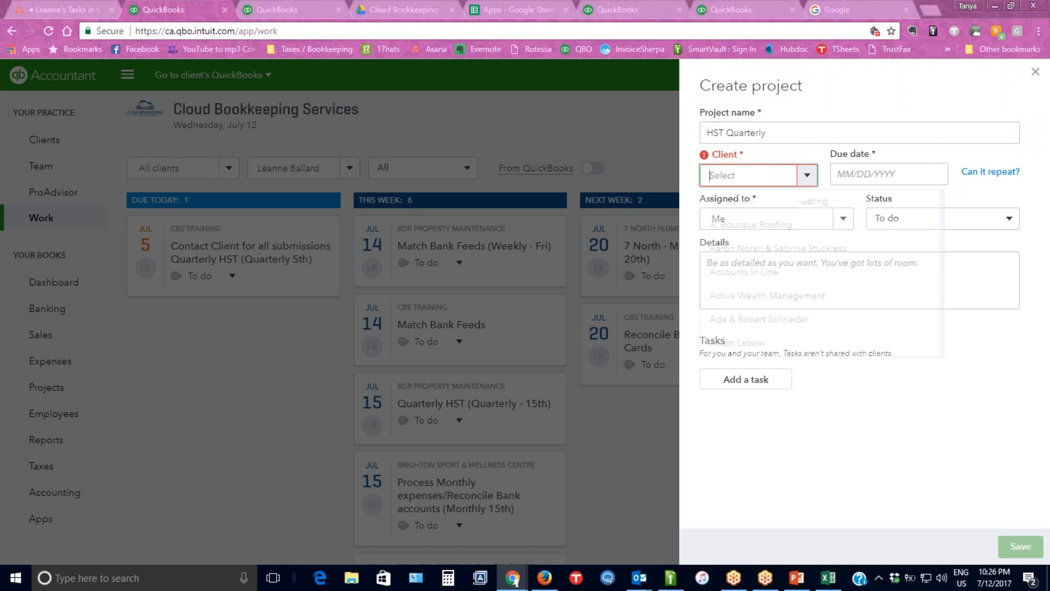
text(cb)
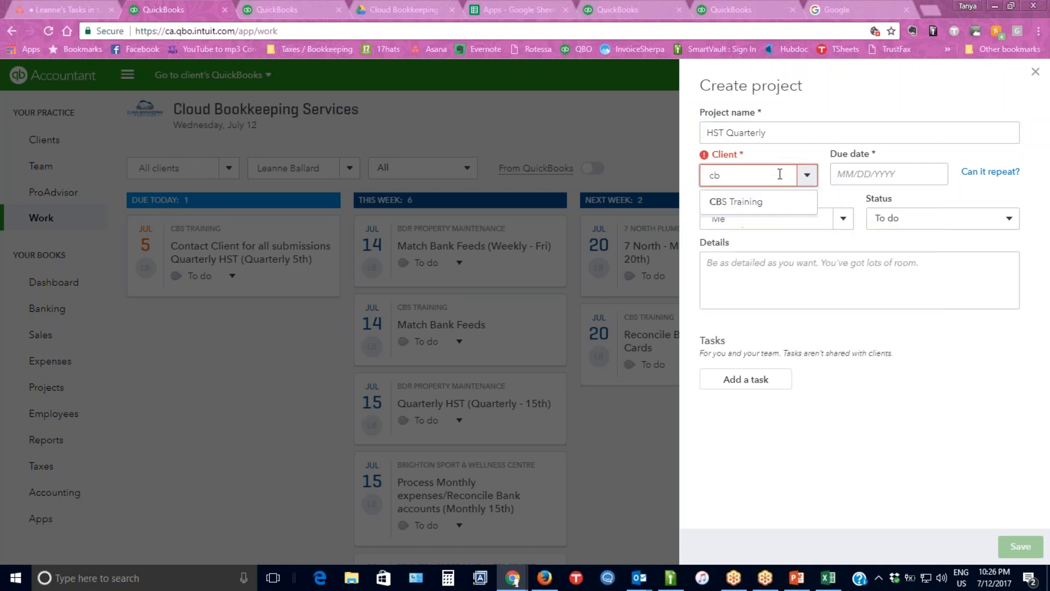
click(754, 202)
Set the project's due date to 06/30/2017.
click(881, 174)
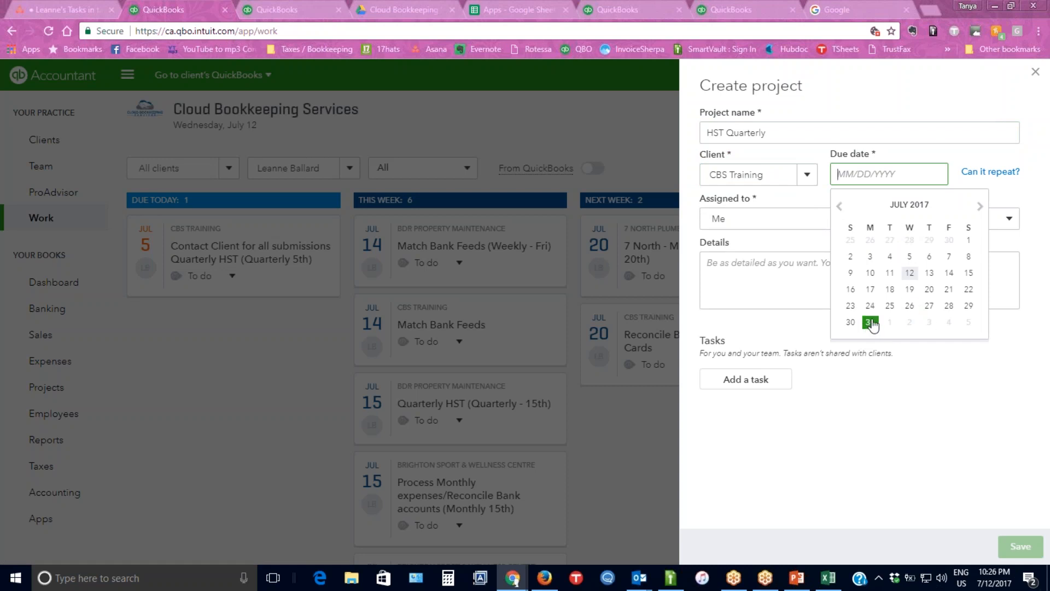
click(839, 206)
click(949, 305)
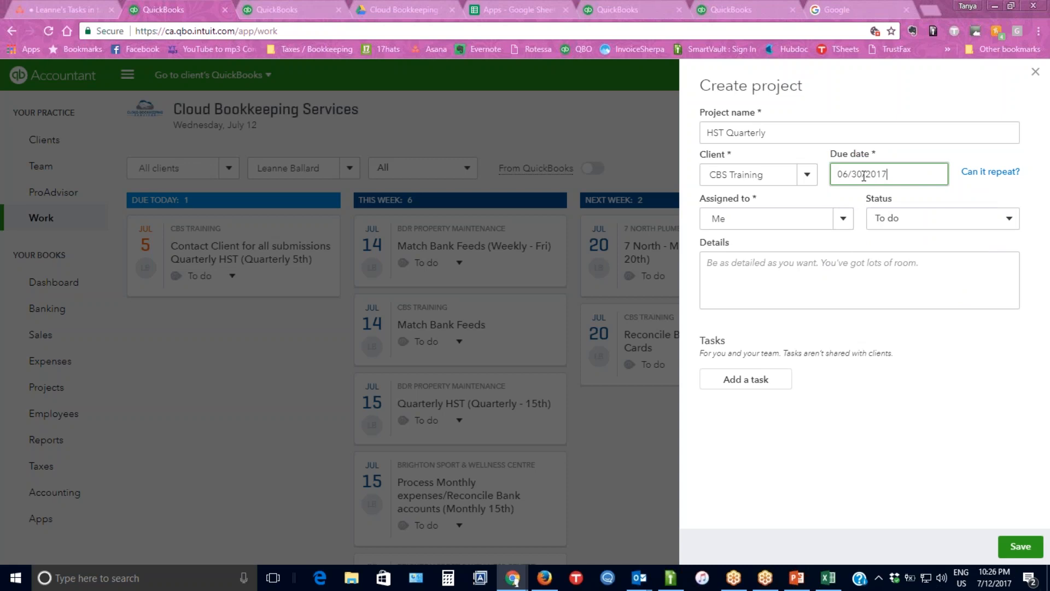
Set the project's due date to 07/15/2017, keeping it assigned to Me with the To do status and no details.
drag(861, 175, 821, 176)
key(Left)
key(Tab)
key(shift+Tab)
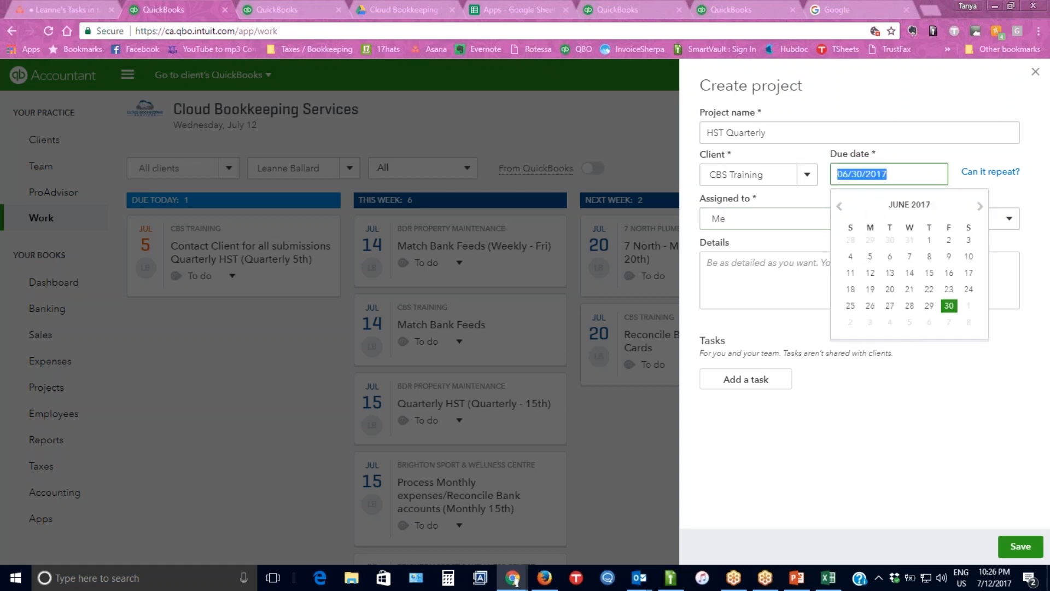
click(979, 206)
click(969, 272)
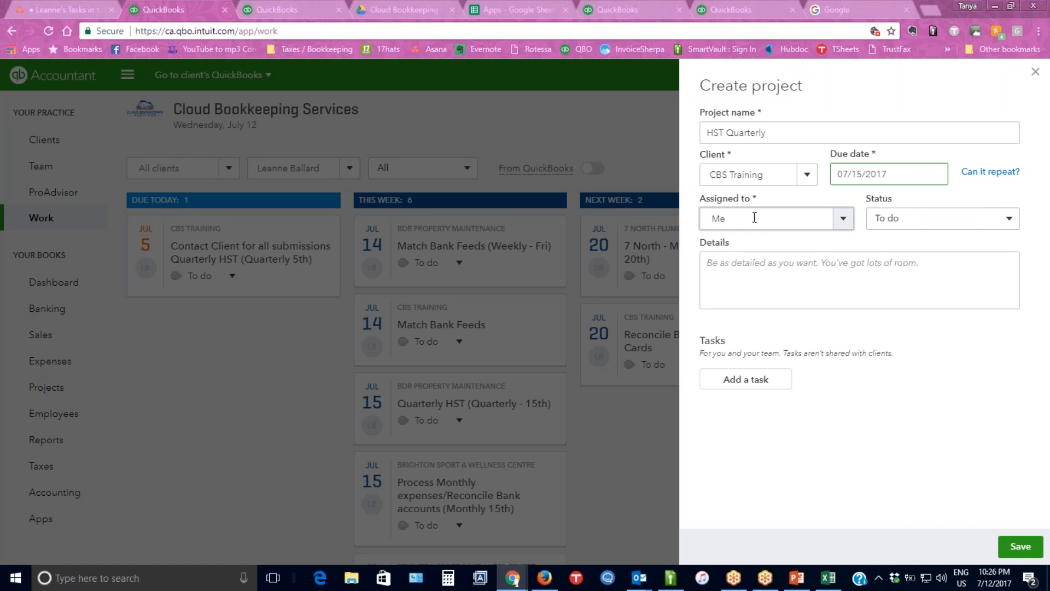
click(733, 218)
click(936, 219)
click(755, 274)
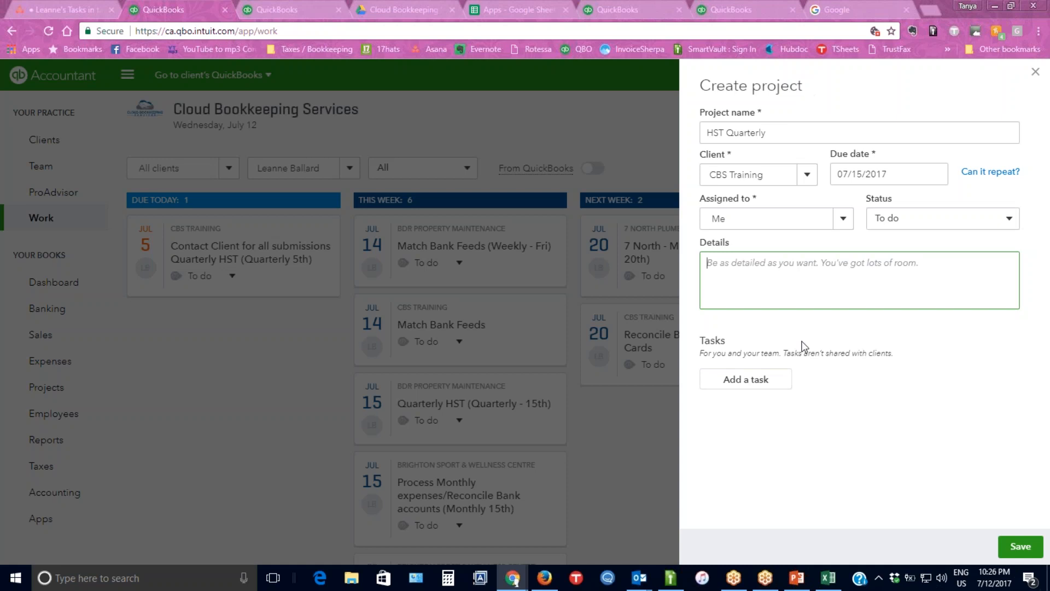
Add a task named Contact client for all documents to the project, due 07/15/2017.
click(756, 382)
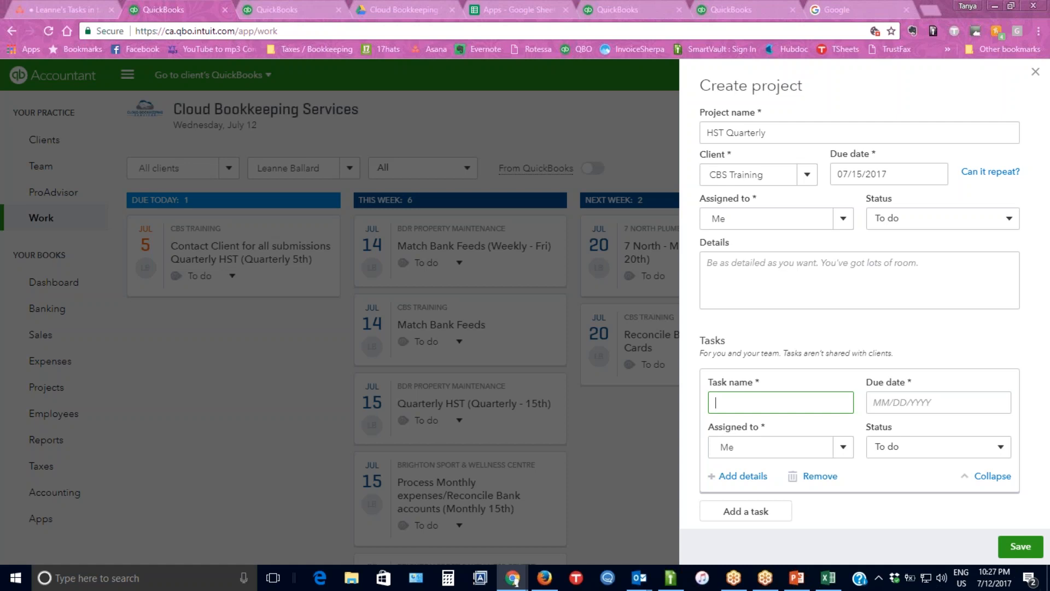
text(Con)
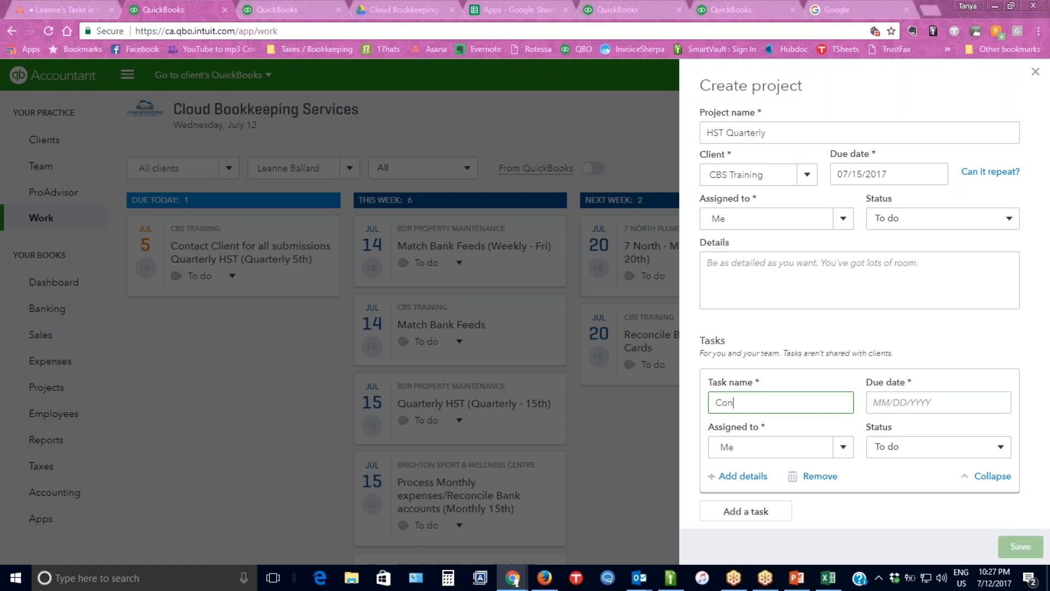
text(tact client for all documents)
click(903, 402)
click(1004, 319)
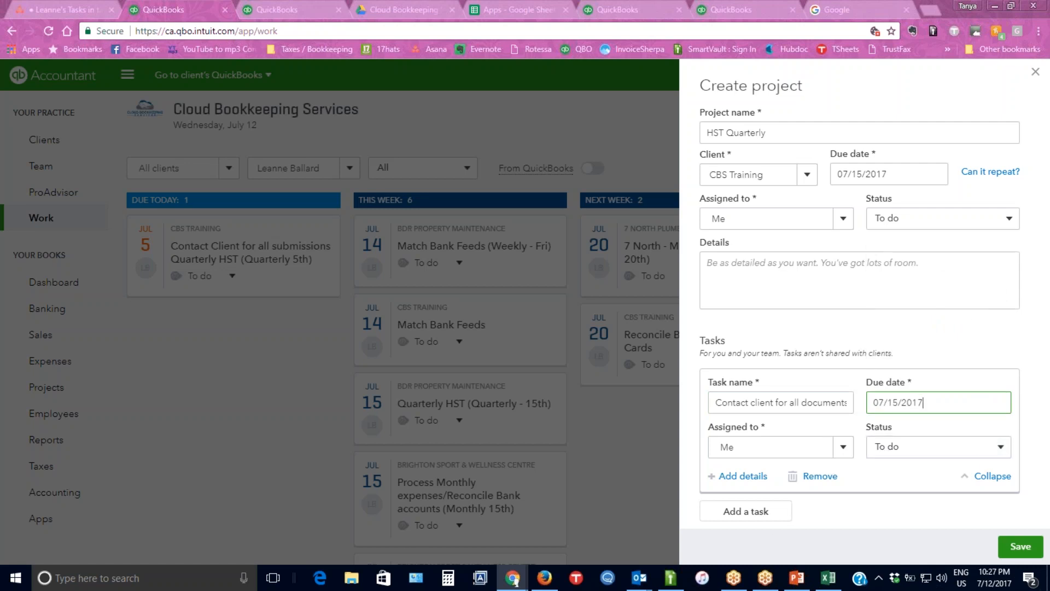
Add a second task named Reconcile all documents, due 07/15/2017, to the HST Quarterly project and save the project.
click(762, 516)
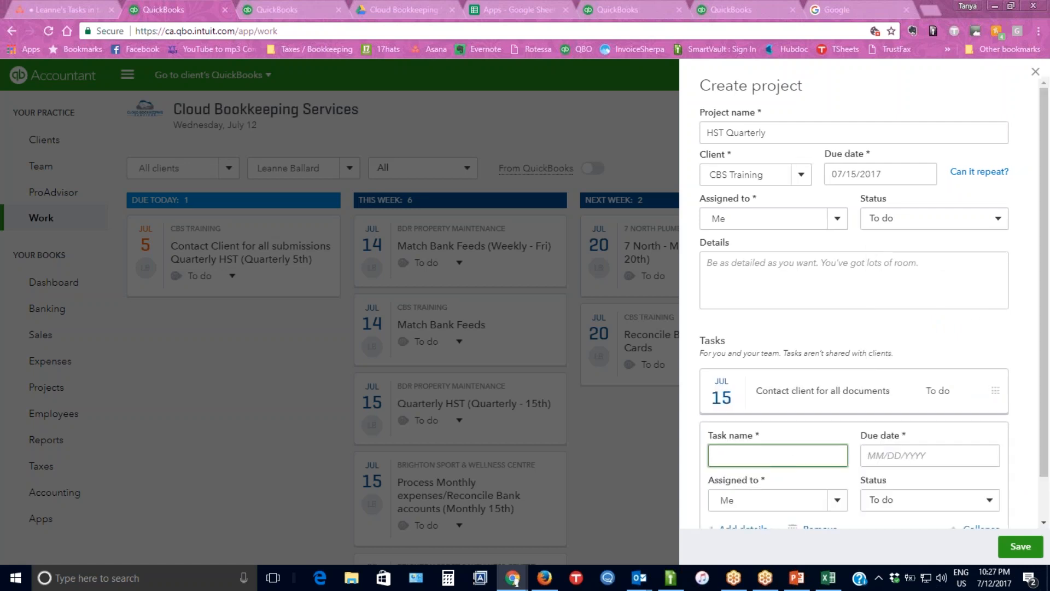
text(Re)
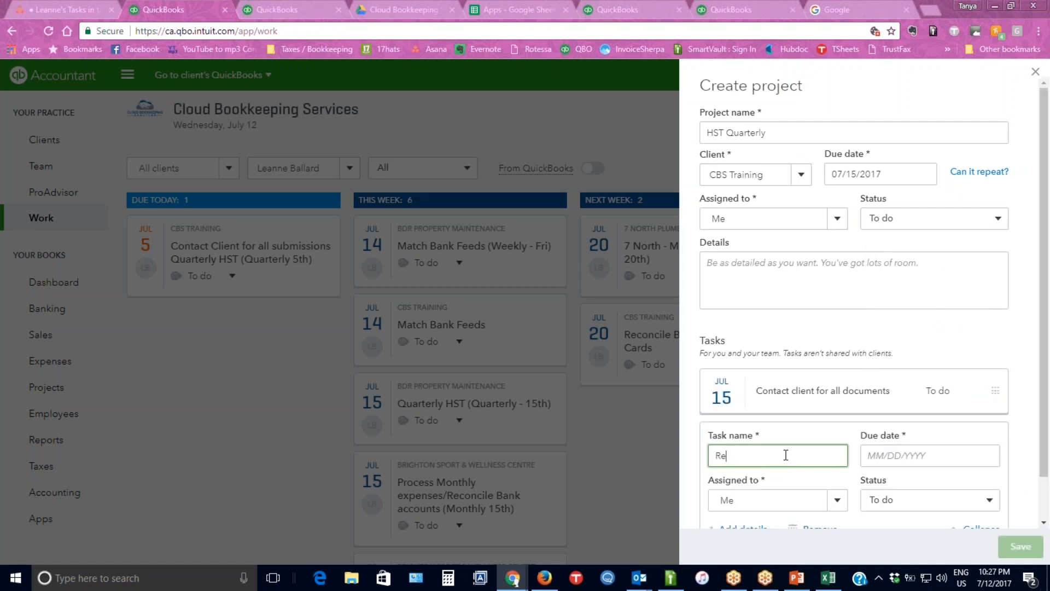
text(concile all documents)
key(Tab)
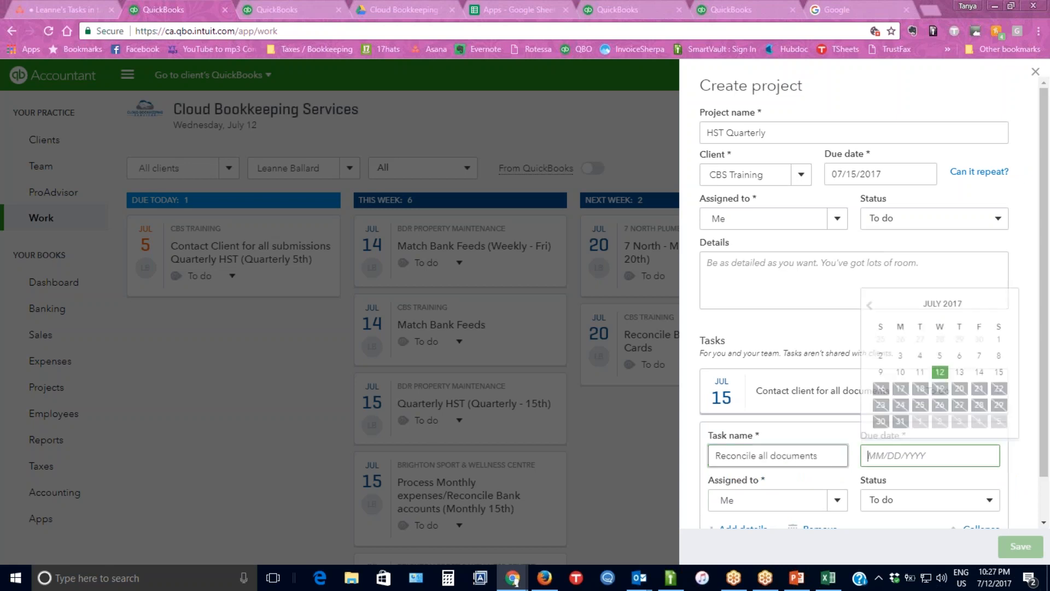
click(999, 371)
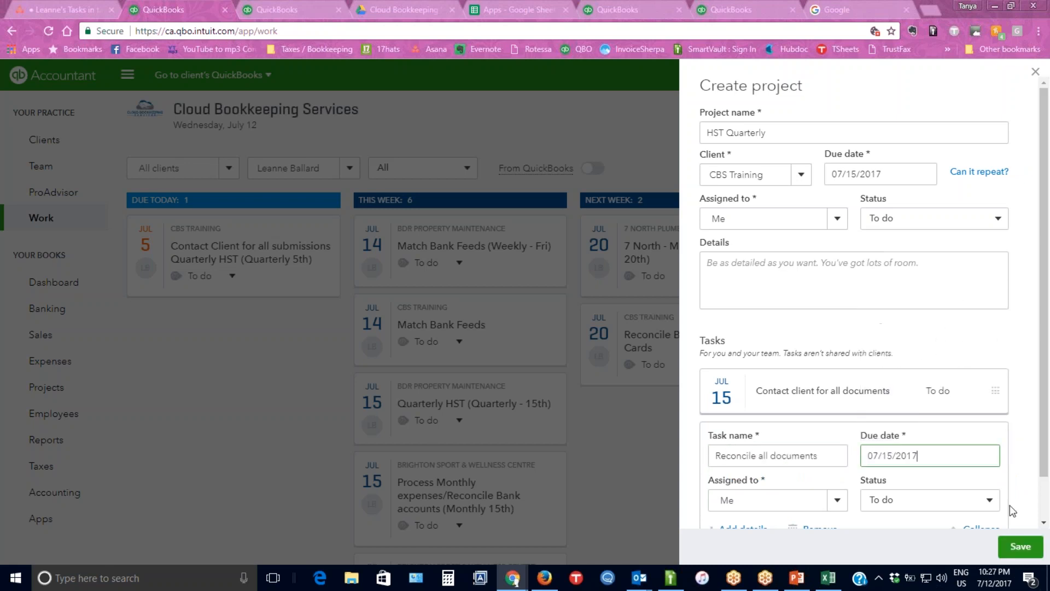
scroll(1012, 506, down, 1)
click(1019, 545)
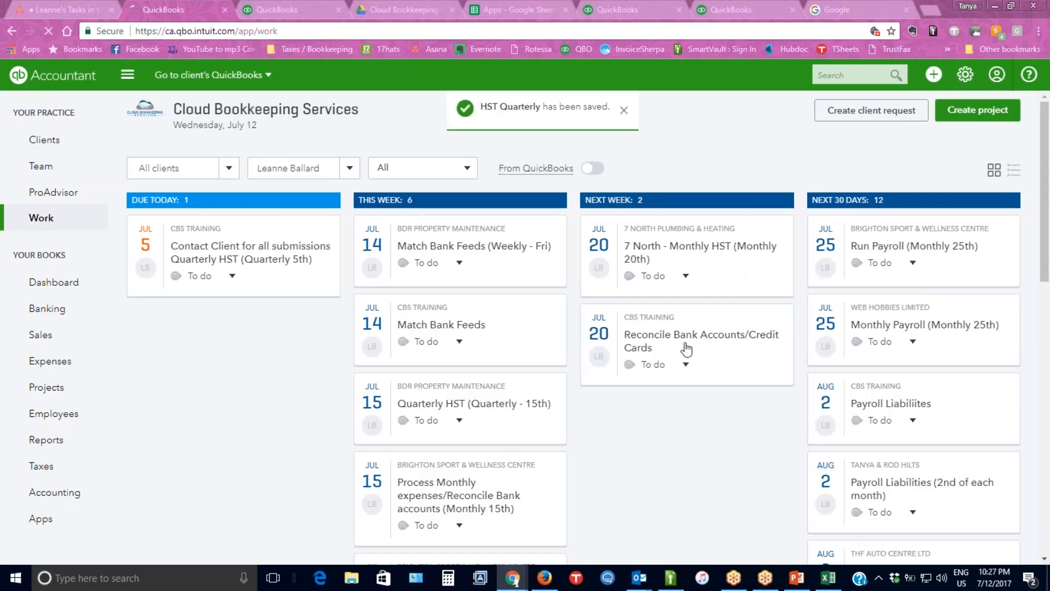
Look through the current assignee's work cards for the new project, and filter the board to work assigned to Me.
scroll(445, 385, down, 2)
scroll(457, 403, down, 1)
scroll(534, 422, down, 1)
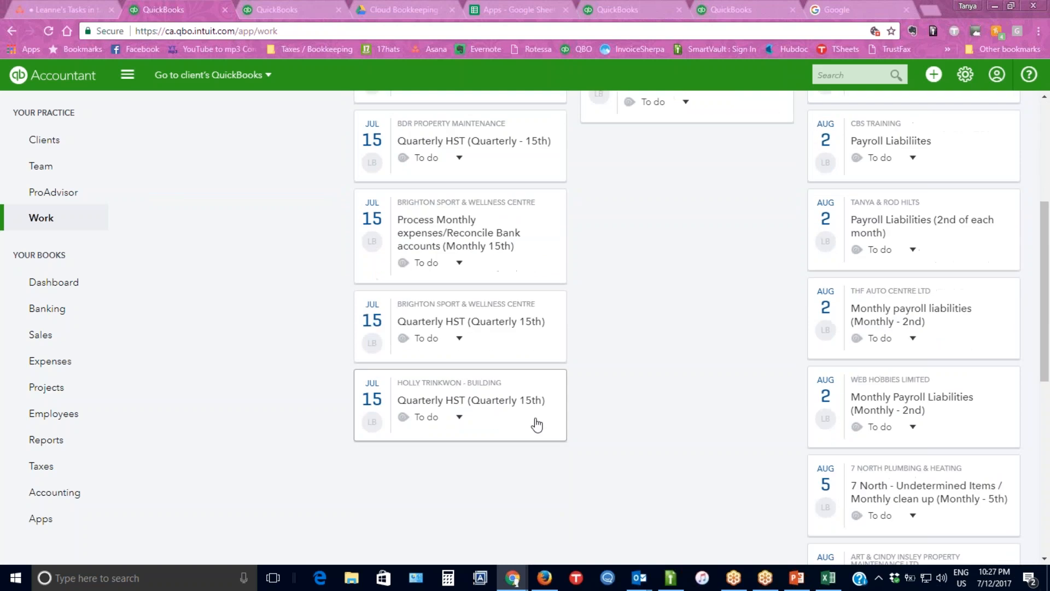
scroll(593, 298, up, 4)
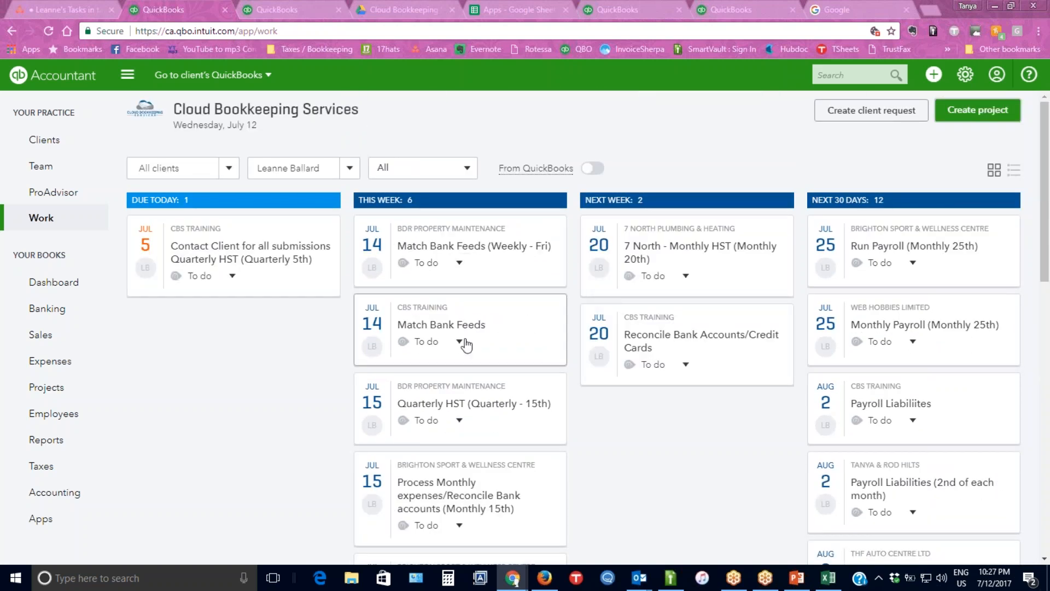
scroll(517, 372, down, 3)
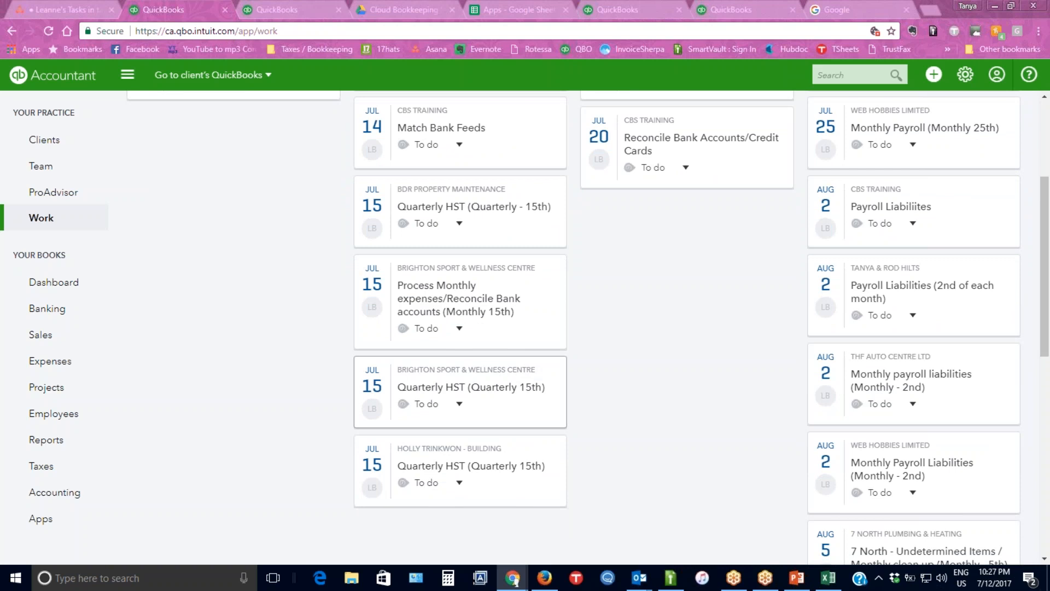
scroll(353, 174, up, 3)
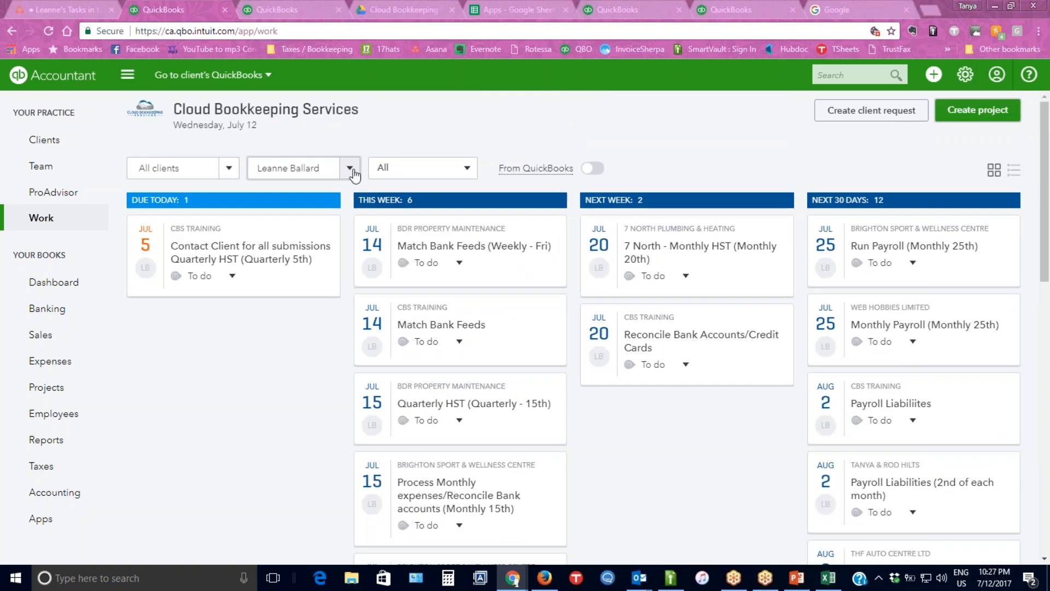
click(353, 170)
click(289, 225)
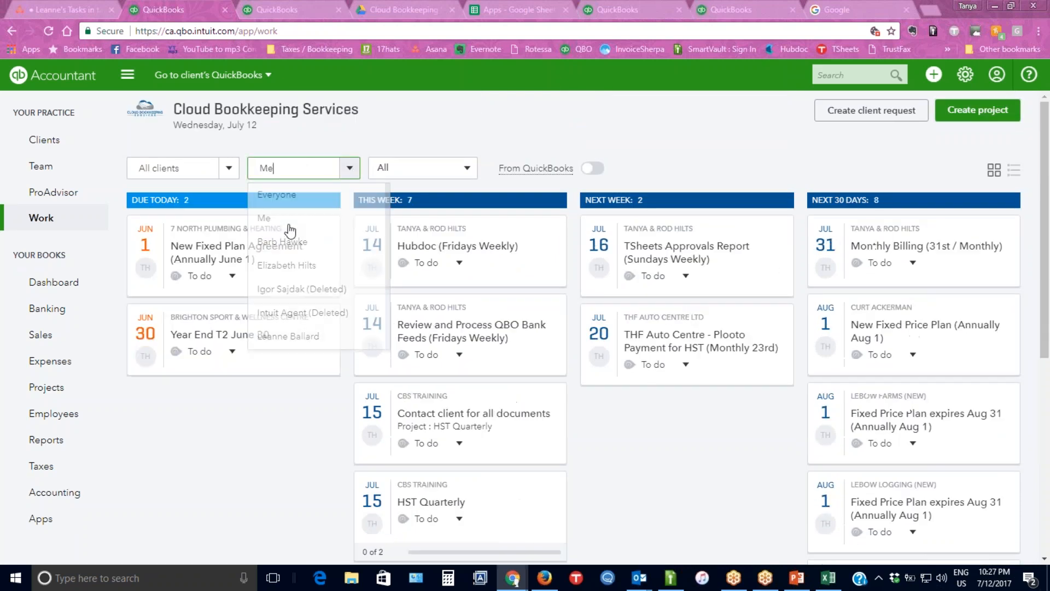
Examine the HST Quarterly project card and its two task cards among this week's work.
scroll(558, 371, down, 2)
click(503, 296)
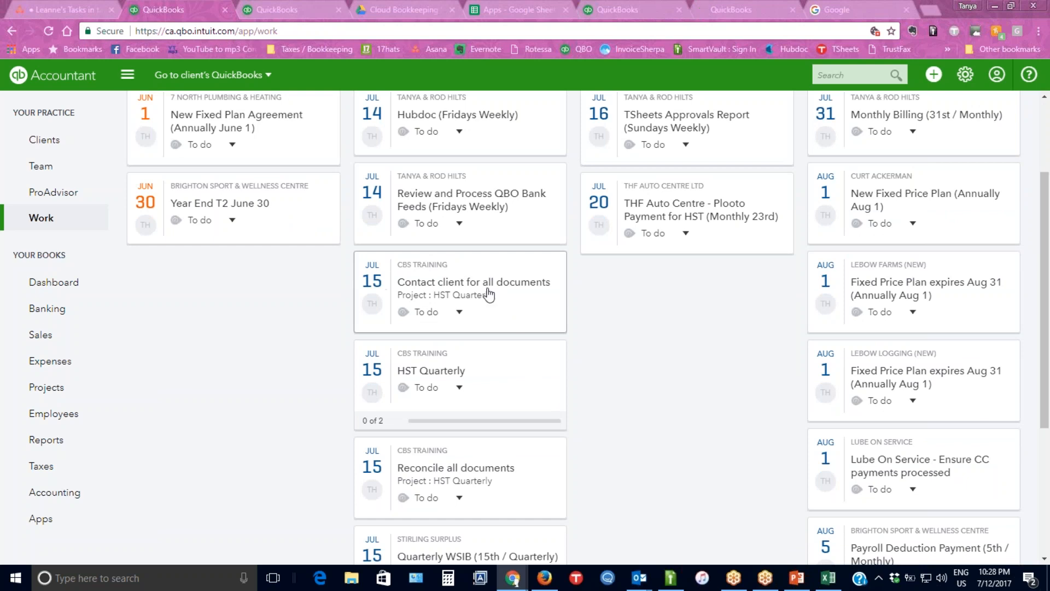
scroll(488, 294, down, 1)
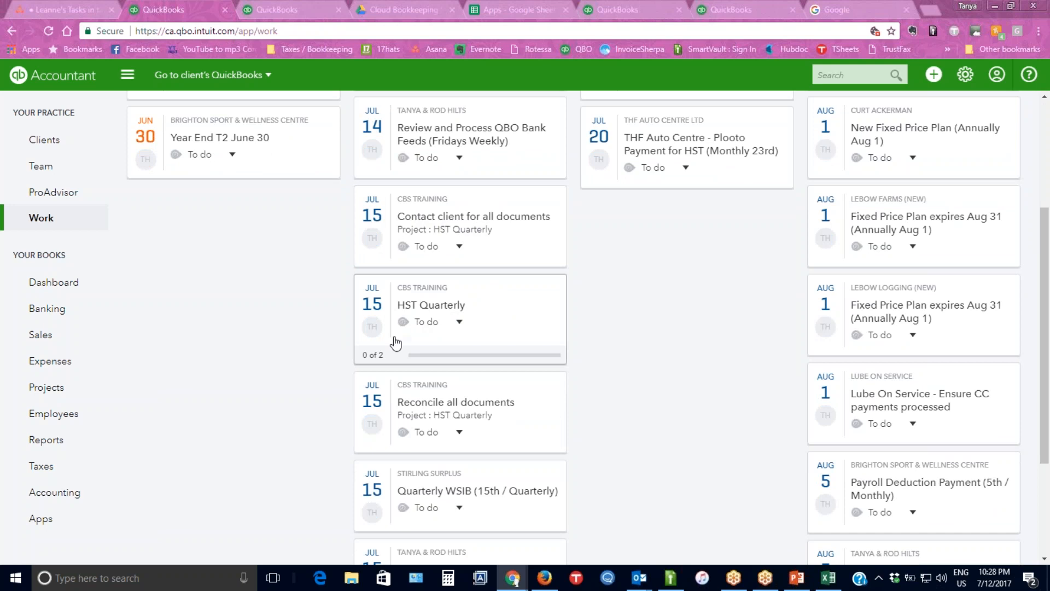
scroll(391, 348, down, 1)
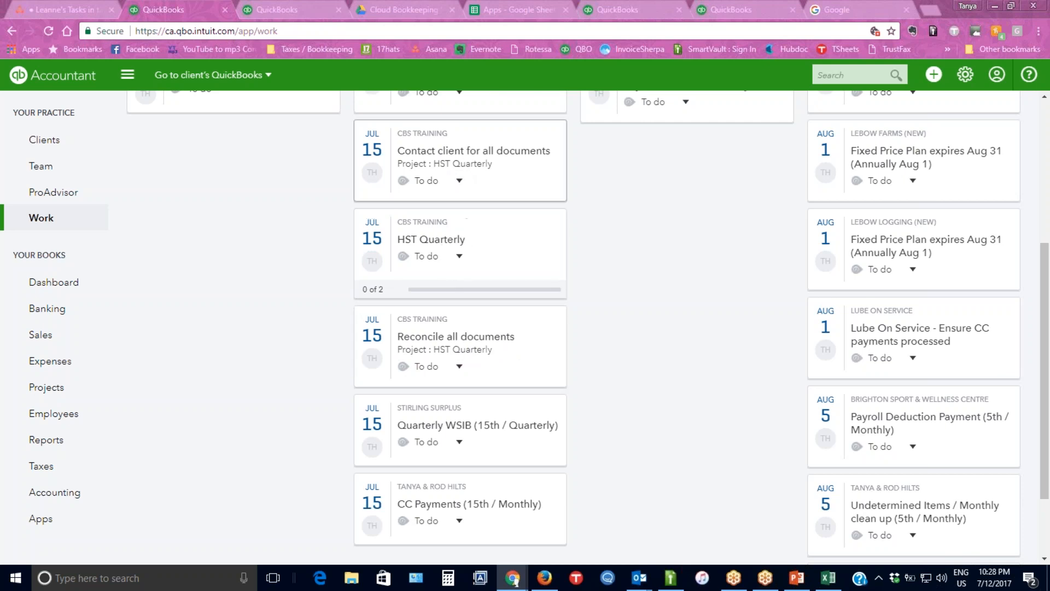
click(424, 247)
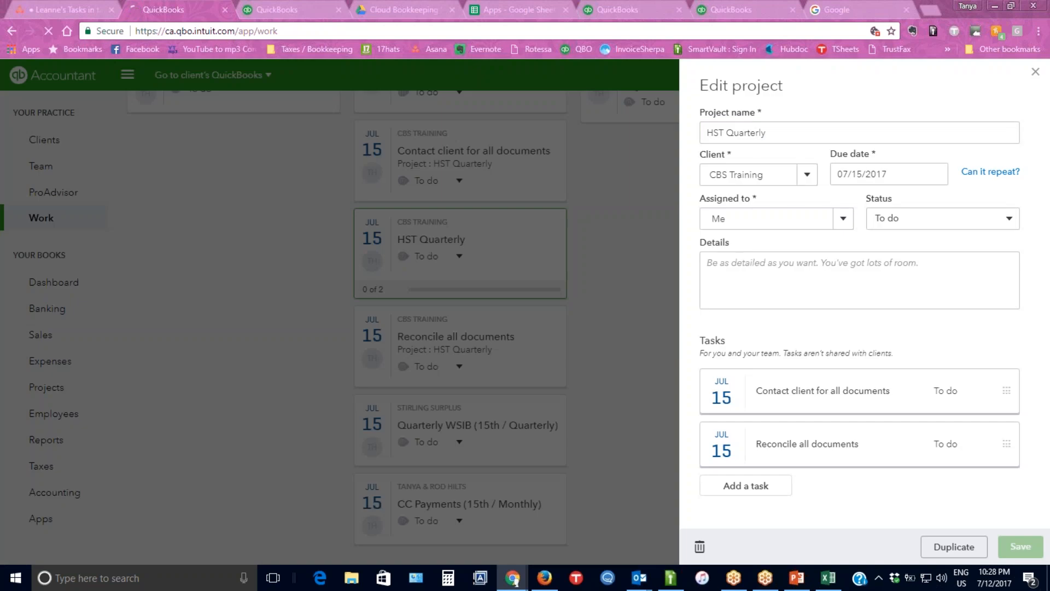
click(757, 493)
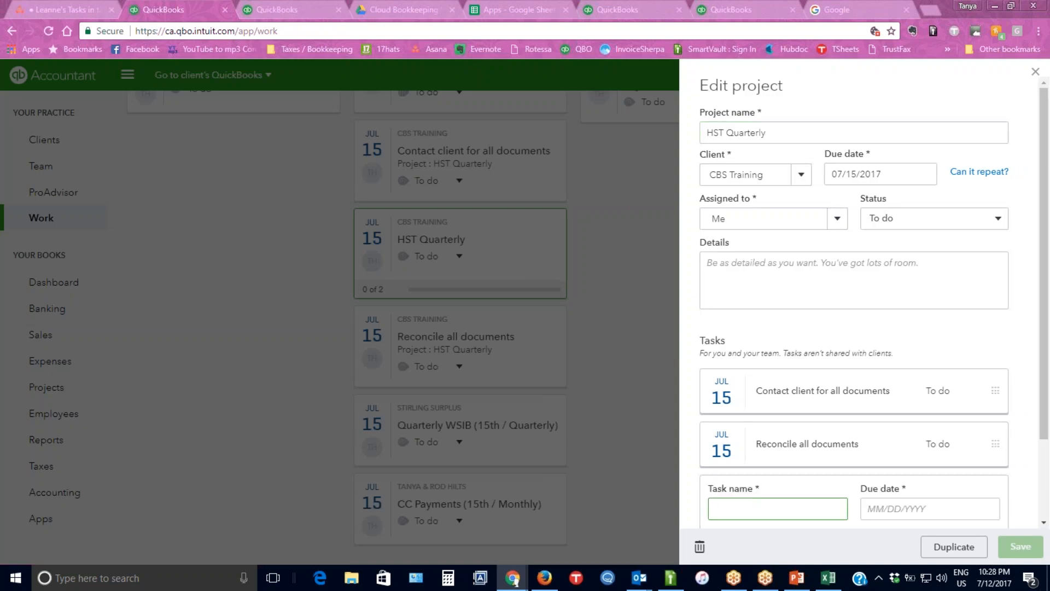
click(893, 506)
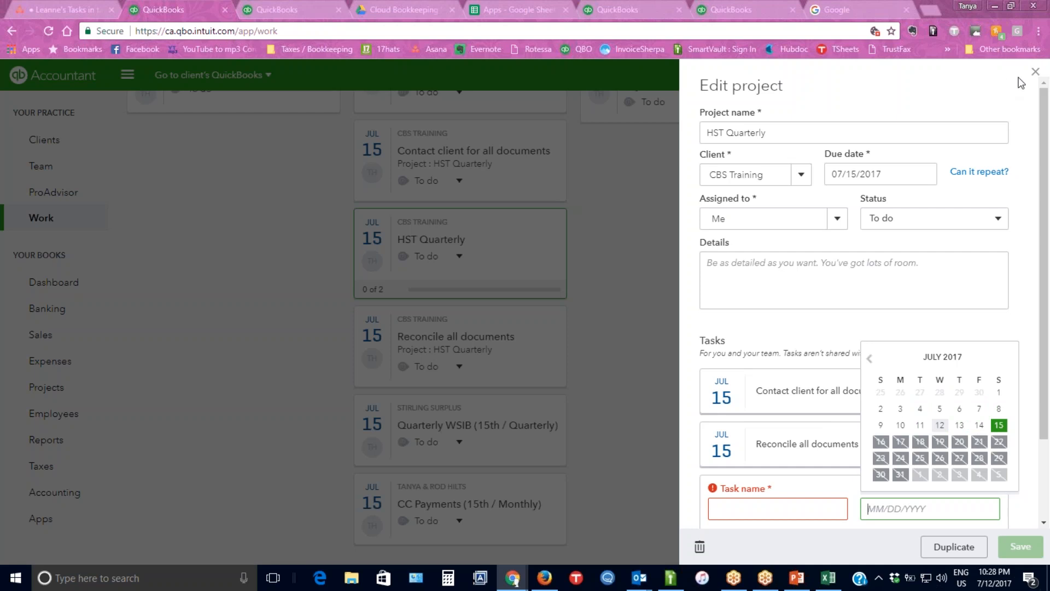
click(1036, 72)
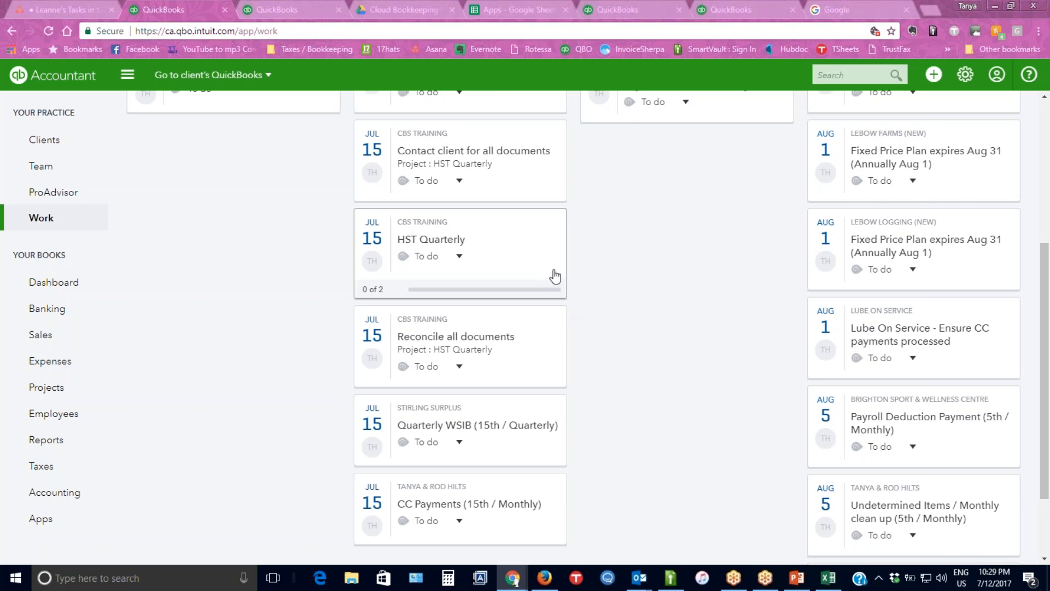
Duplicate the HST Quarterly project for CBS Training, keeping the same project name.
scroll(555, 276, up, 1)
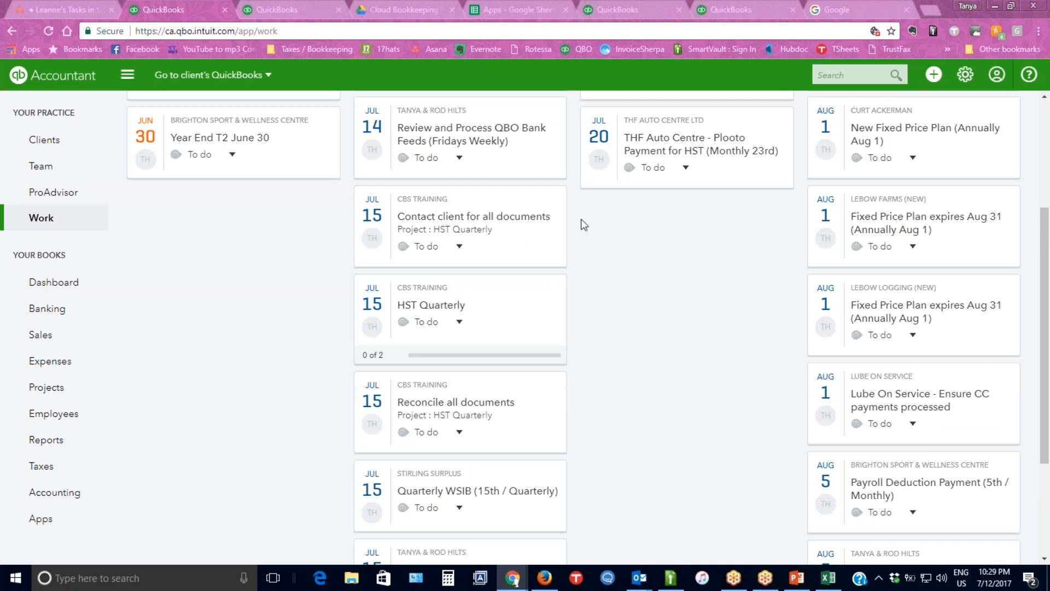
click(507, 330)
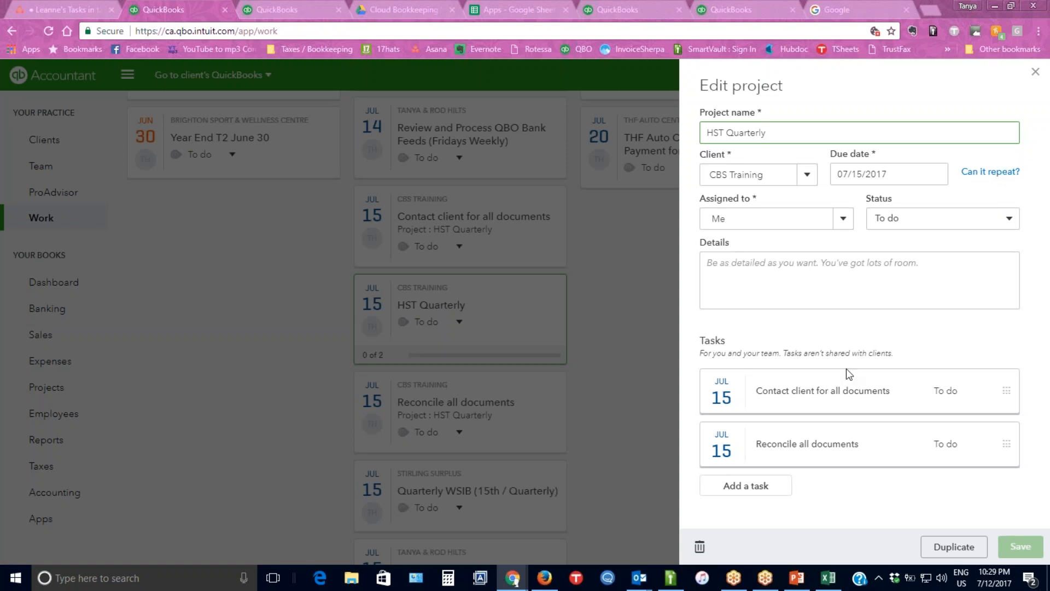
click(956, 547)
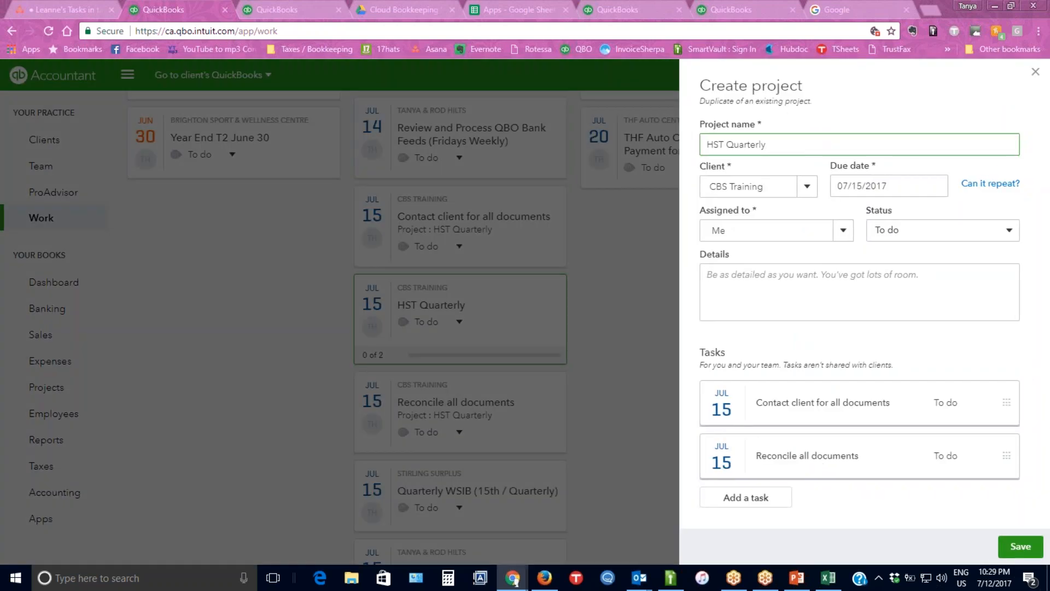
click(775, 151)
Set the duplicated project's due date to 10/15/2017 and save it.
click(908, 186)
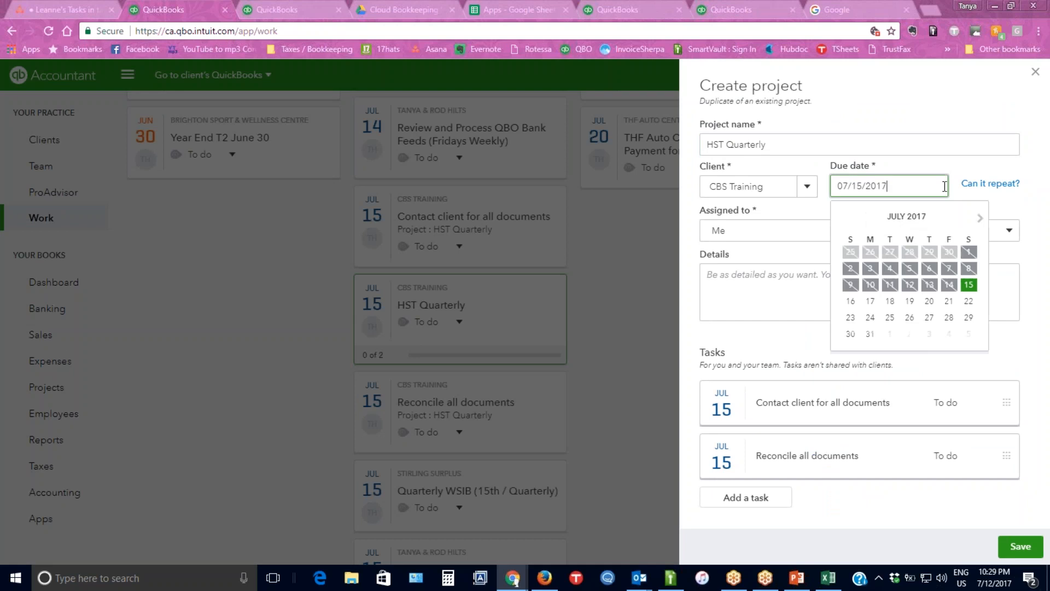
click(980, 220)
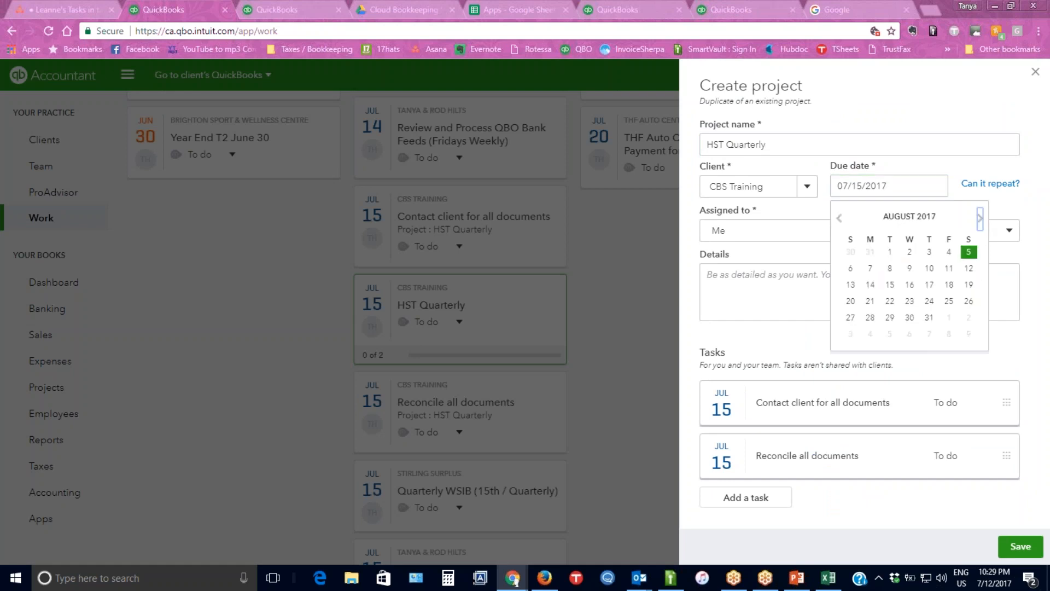
click(980, 219)
click(980, 219)
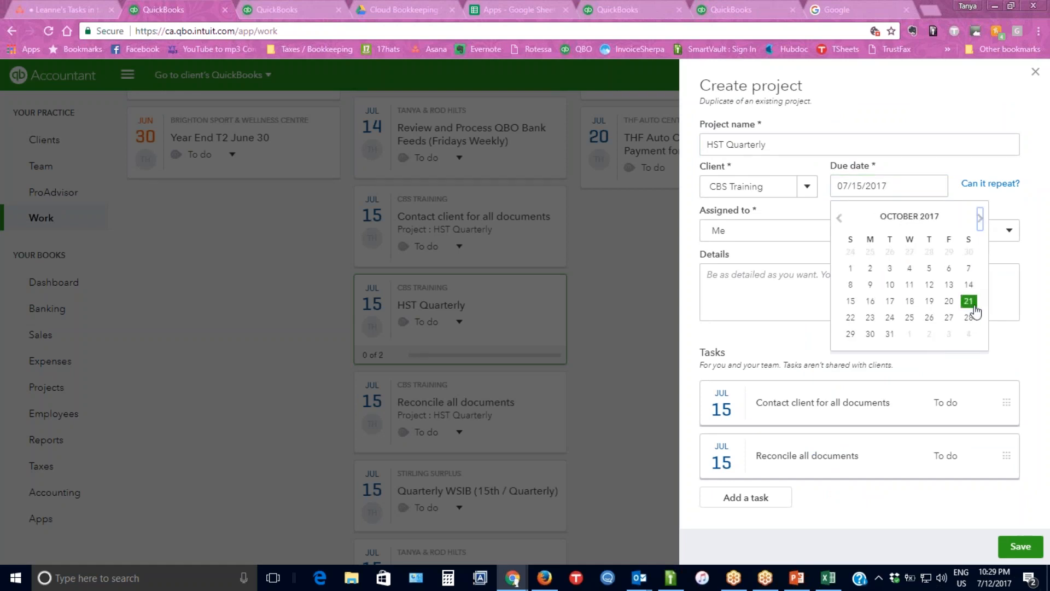
click(850, 302)
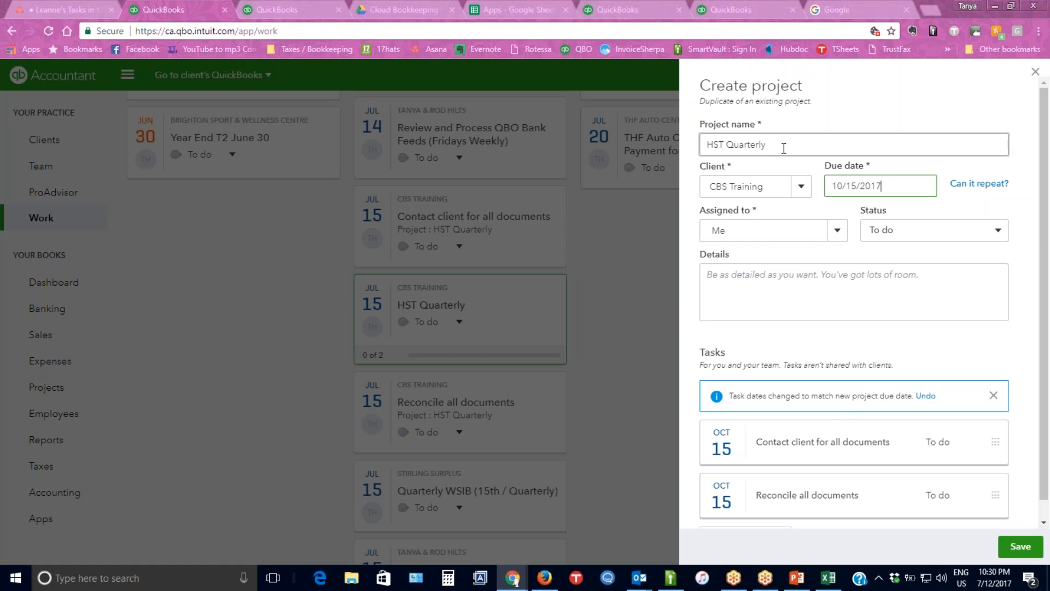
click(1019, 545)
scroll(262, 331, up, 4)
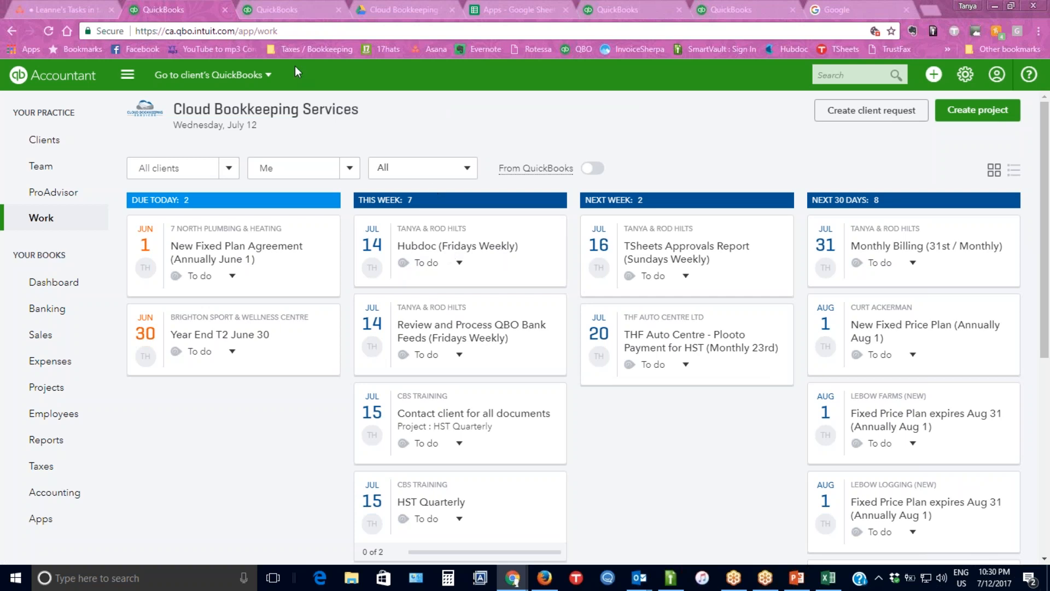
Start a duplicate of the Hubdoc (Fridays Weekly) project, open its due date for editing, and close it without saving.
drag(181, 109, 363, 103)
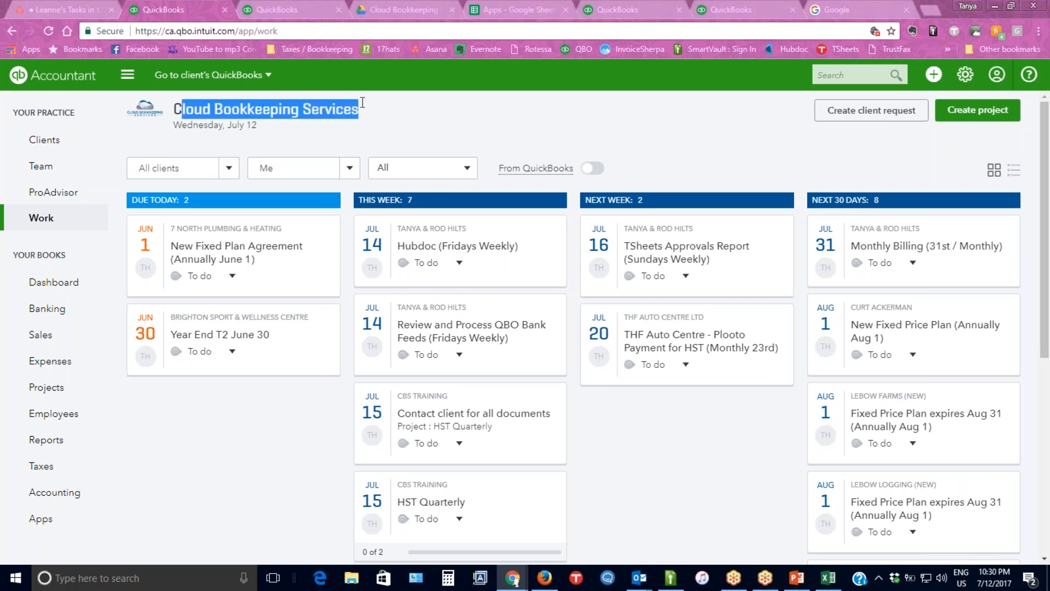
click(468, 237)
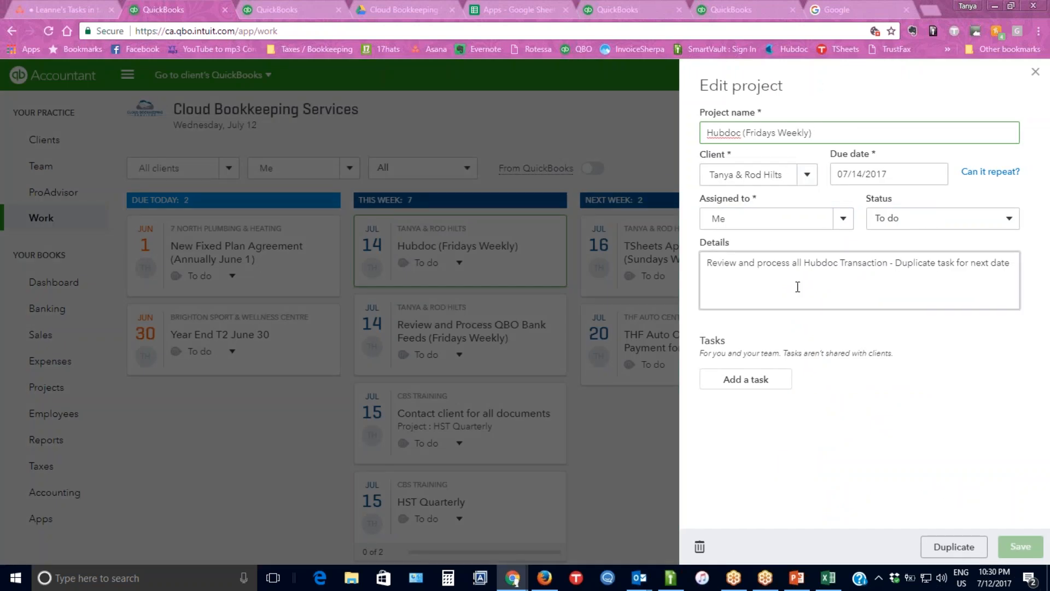
drag(818, 133, 742, 132)
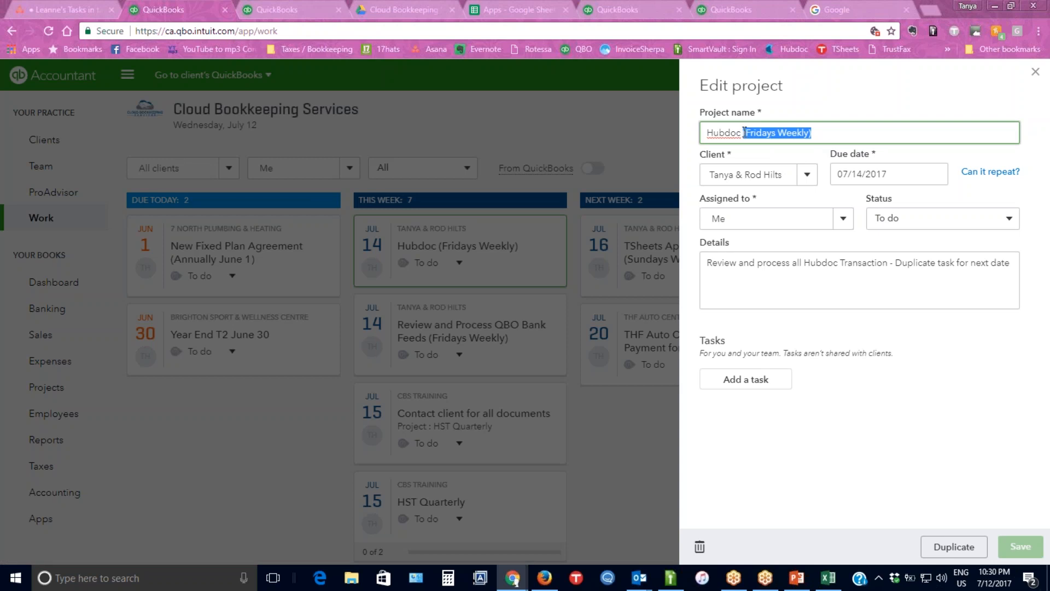
click(957, 547)
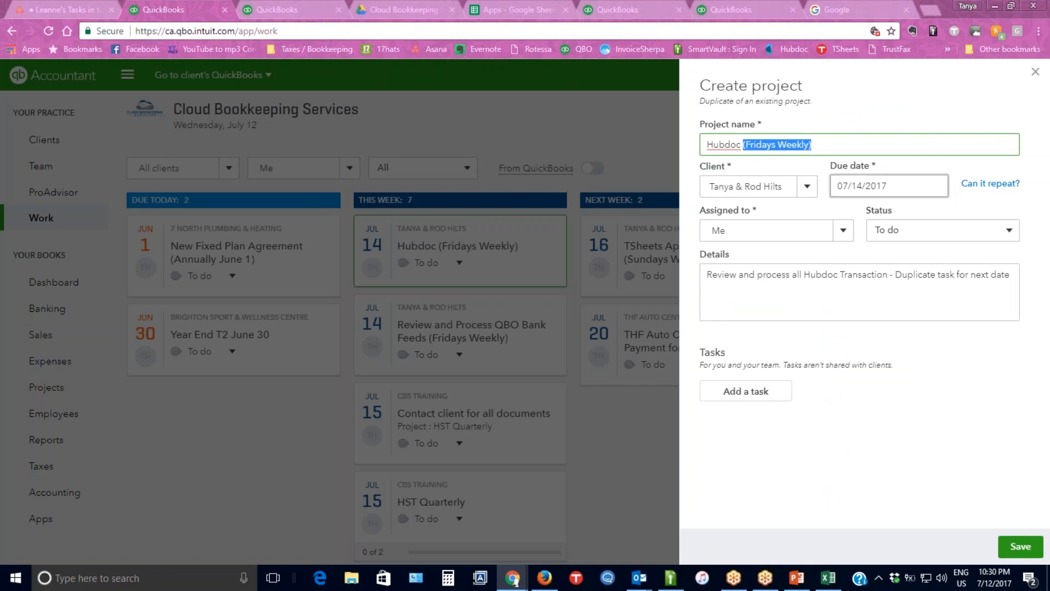
click(945, 187)
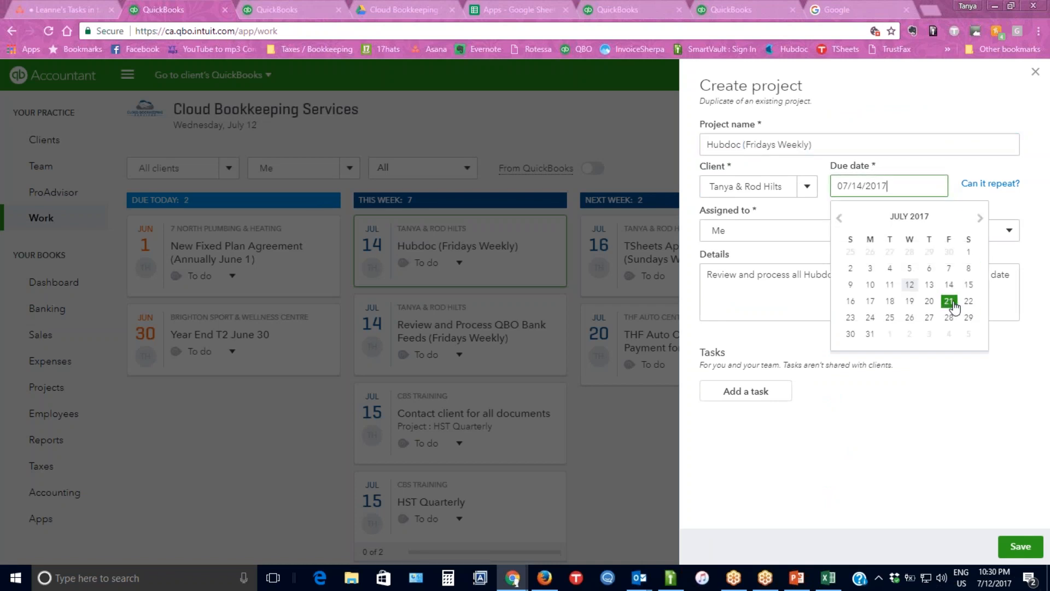
click(1035, 72)
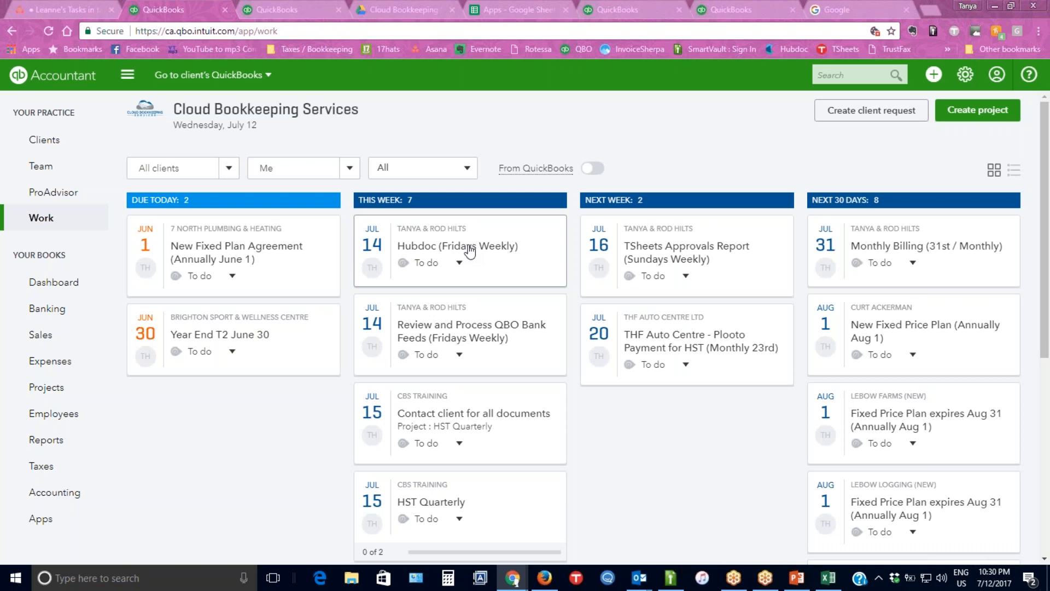
Filter the work board to the CBS Training client with work assigned to Everyone.
click(228, 176)
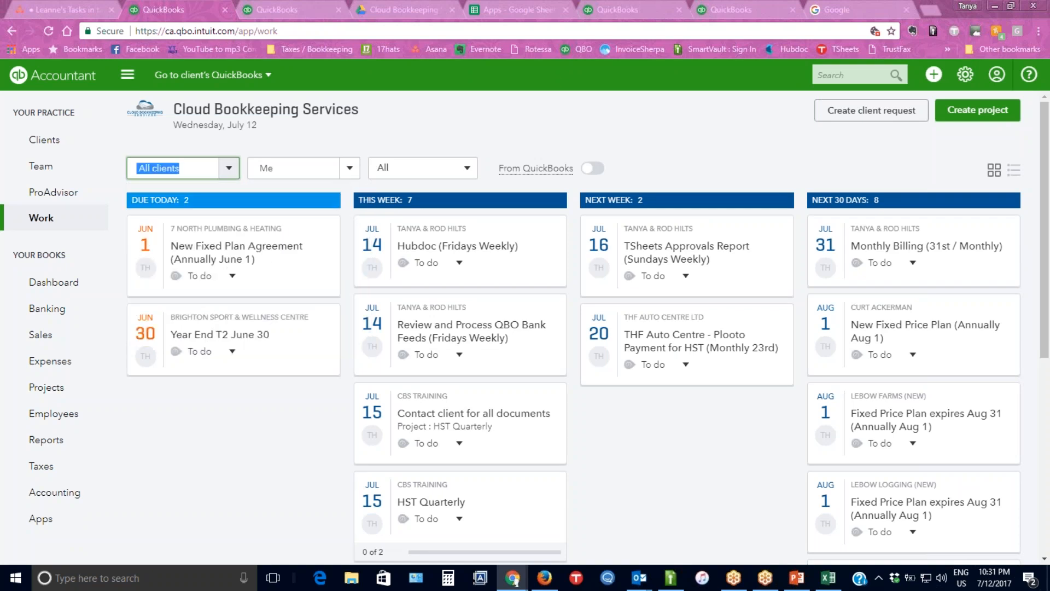
text(CBS)
click(192, 196)
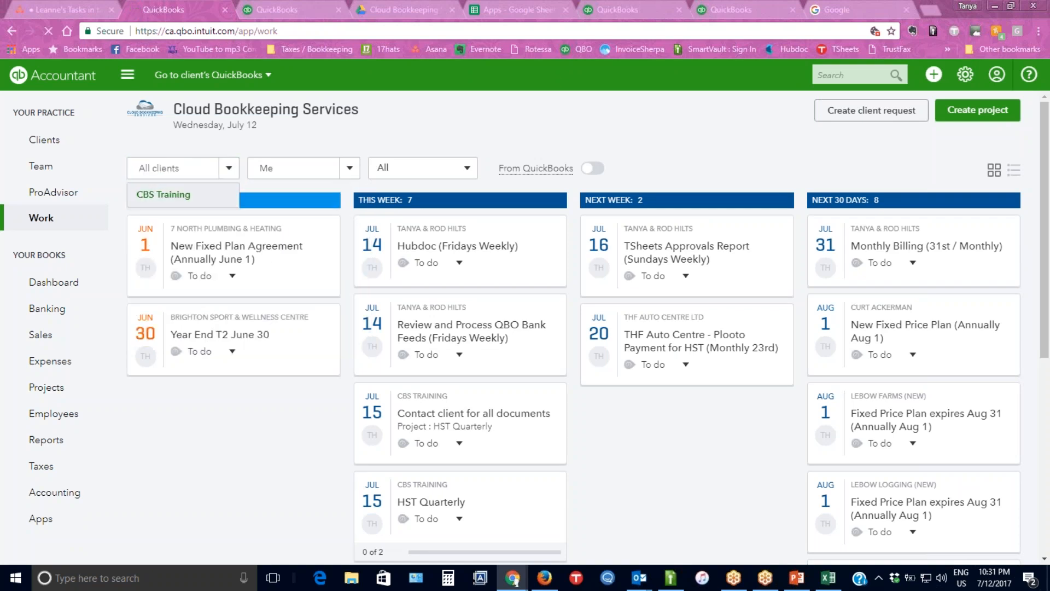
key(Tab)
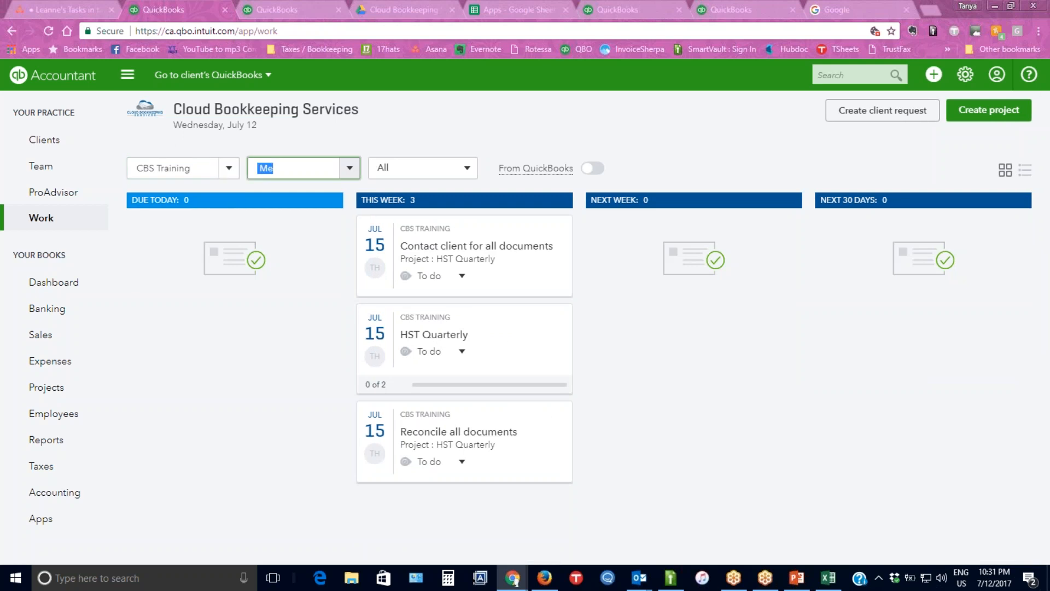
text(ever)
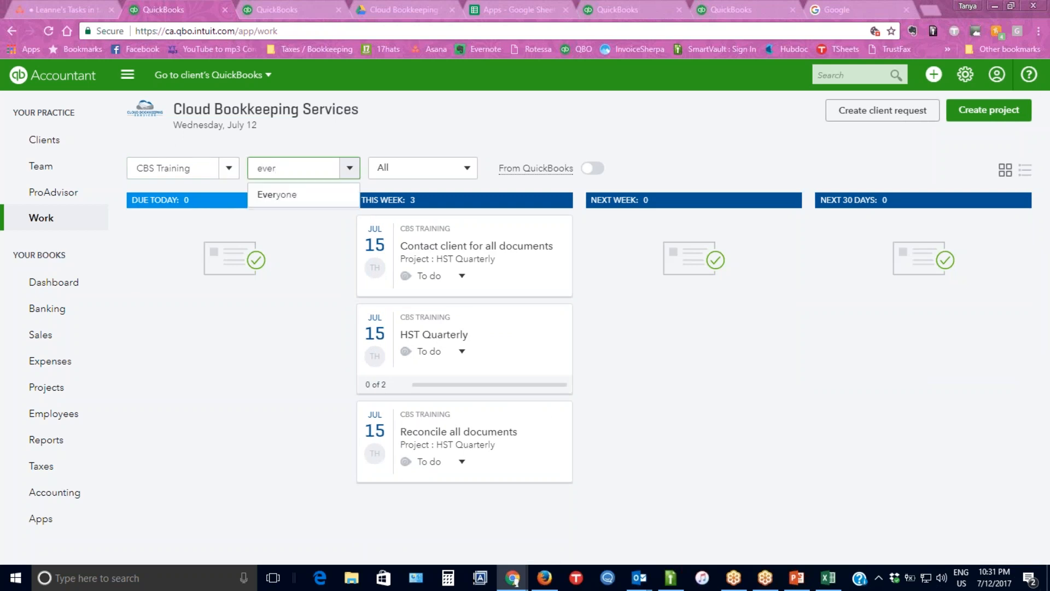
key(Return)
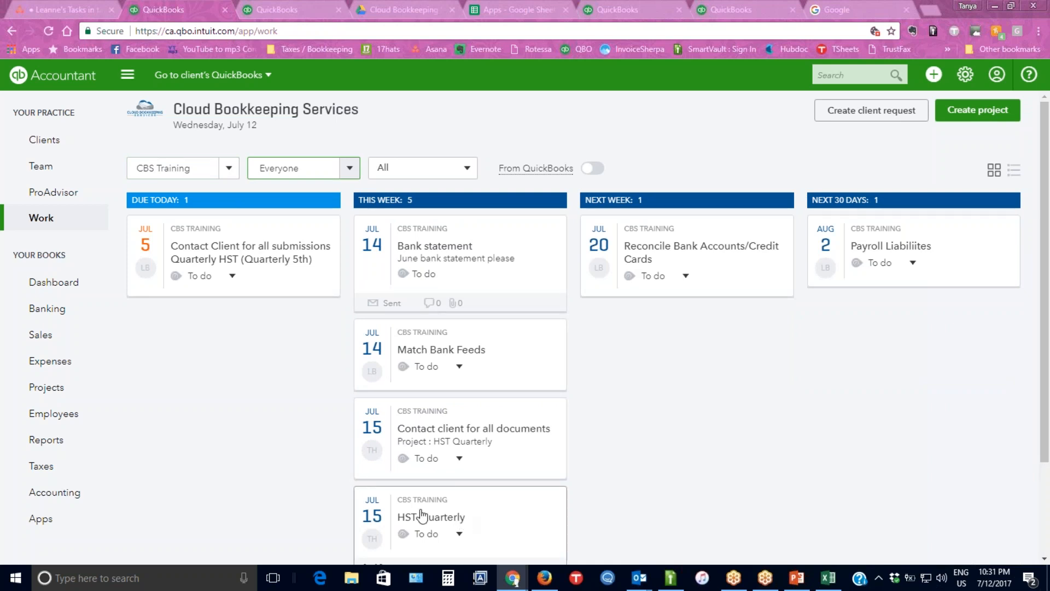
click(449, 532)
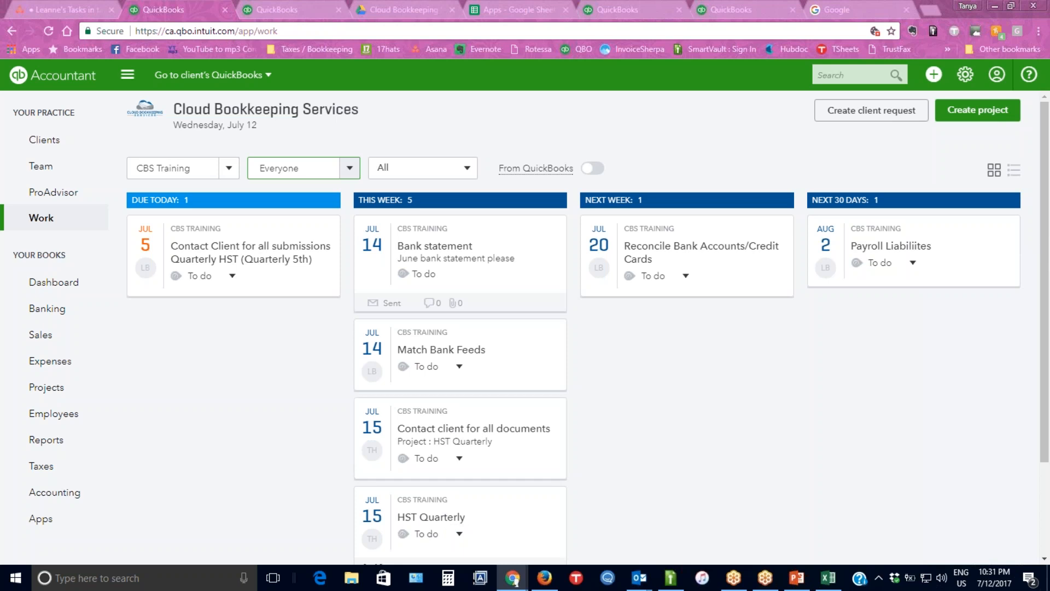
drag(1044, 253, 1046, 326)
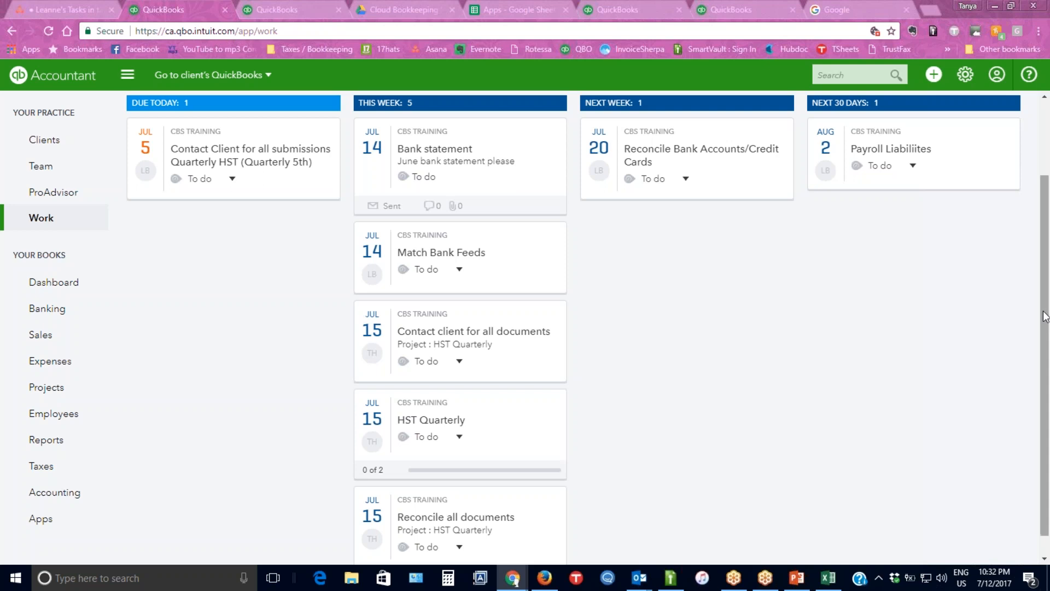
scroll(1044, 316, up, 2)
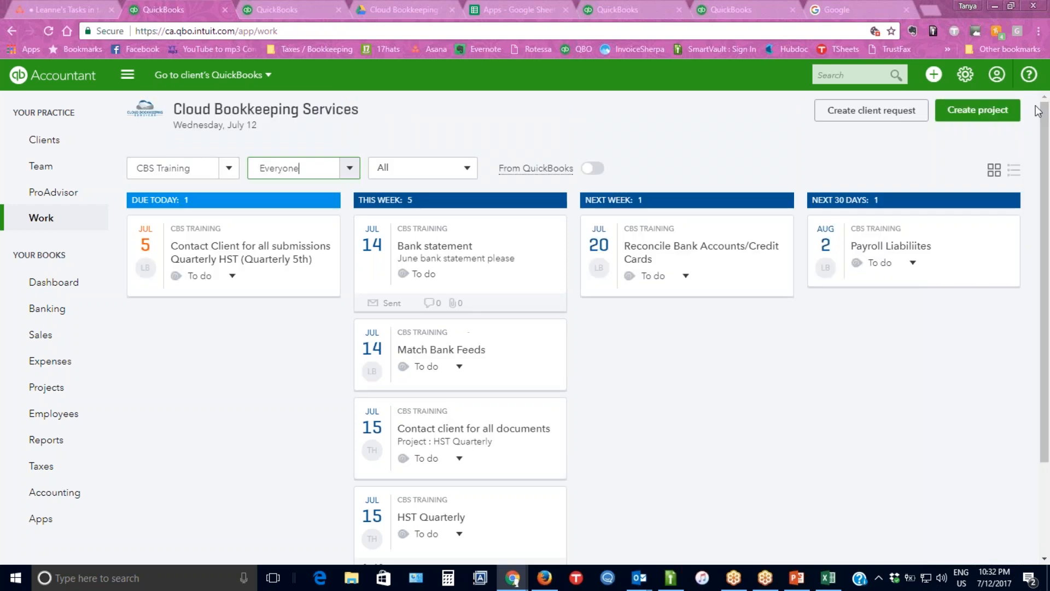
Start a new project named "Payroll Reminder (bi-weekly Tues)".
click(971, 120)
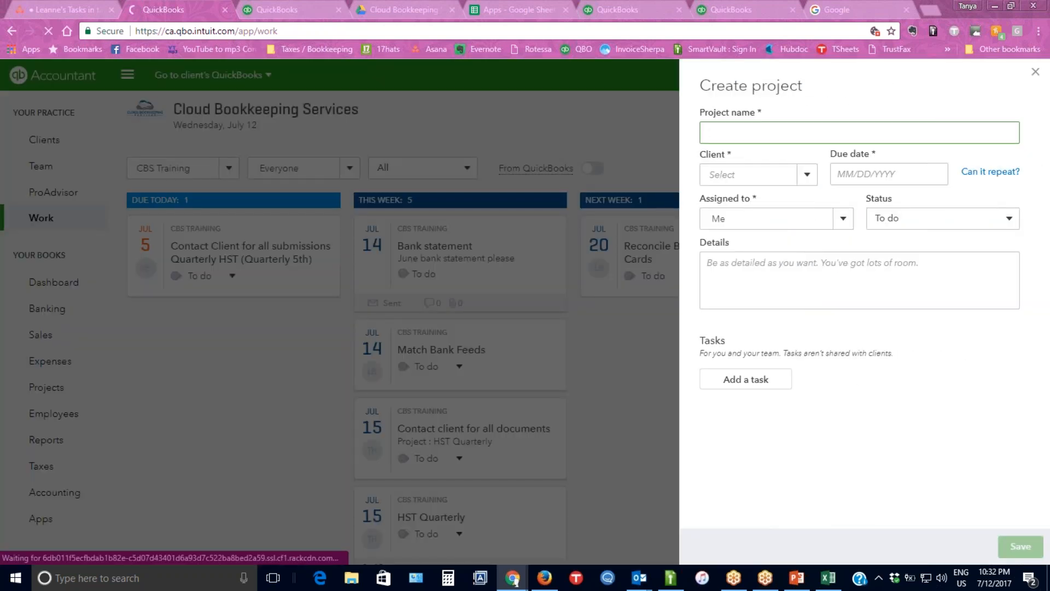
text(Payroll Reminder )
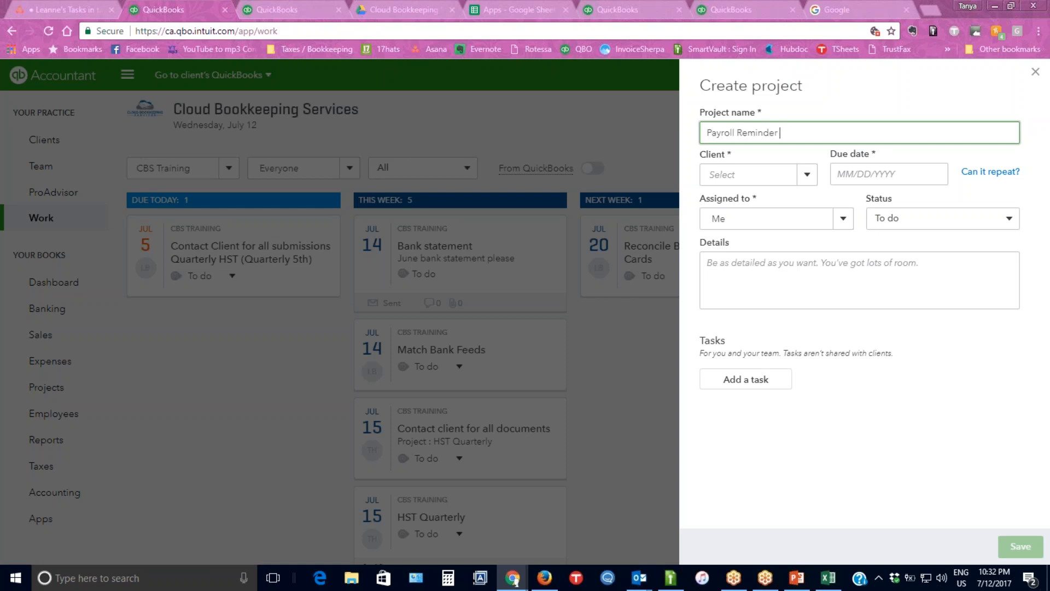
text((bi-weekly))
key(Tab)
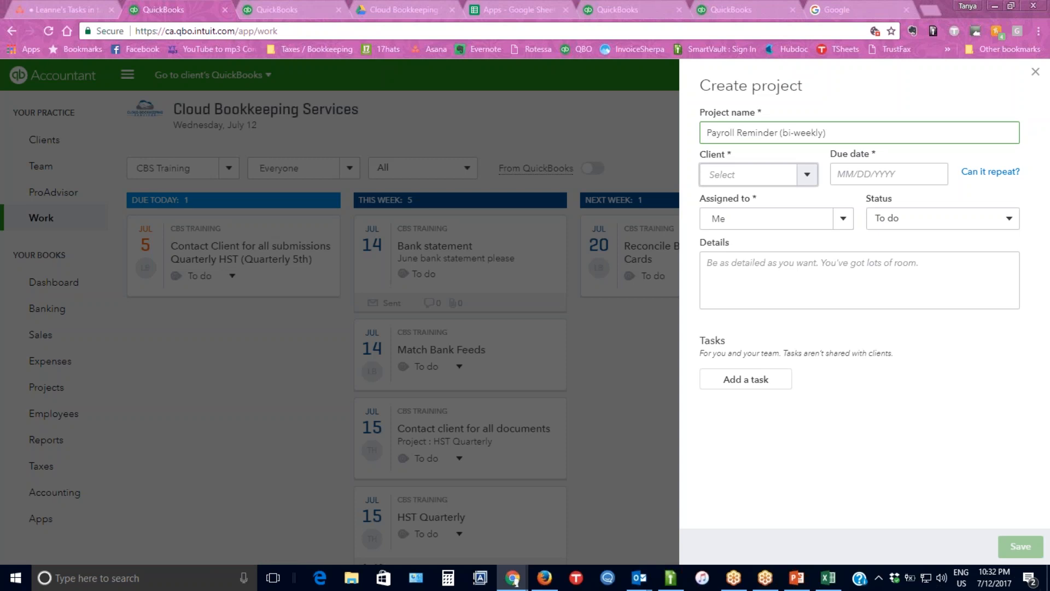
click(824, 133)
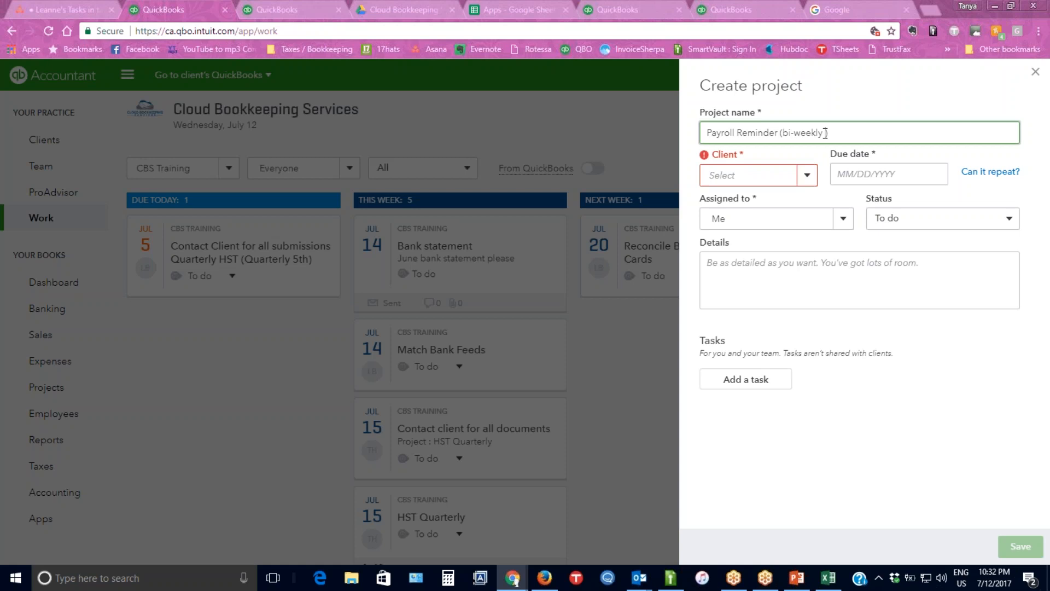
text(Tues)
Set the new project's client to CBS Training and its due date to 07/18/2017.
click(753, 174)
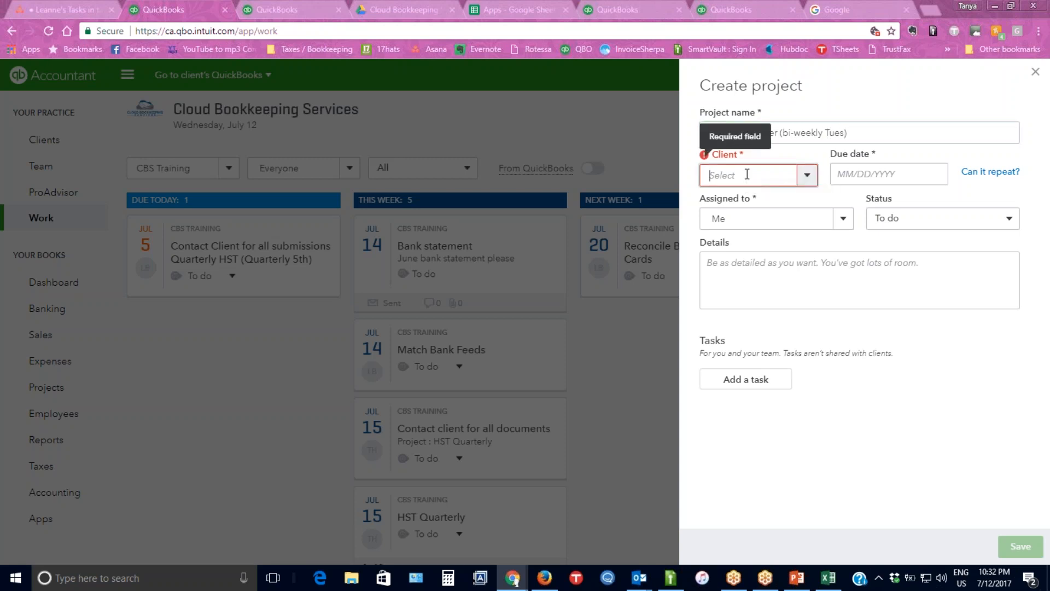
text(CBS)
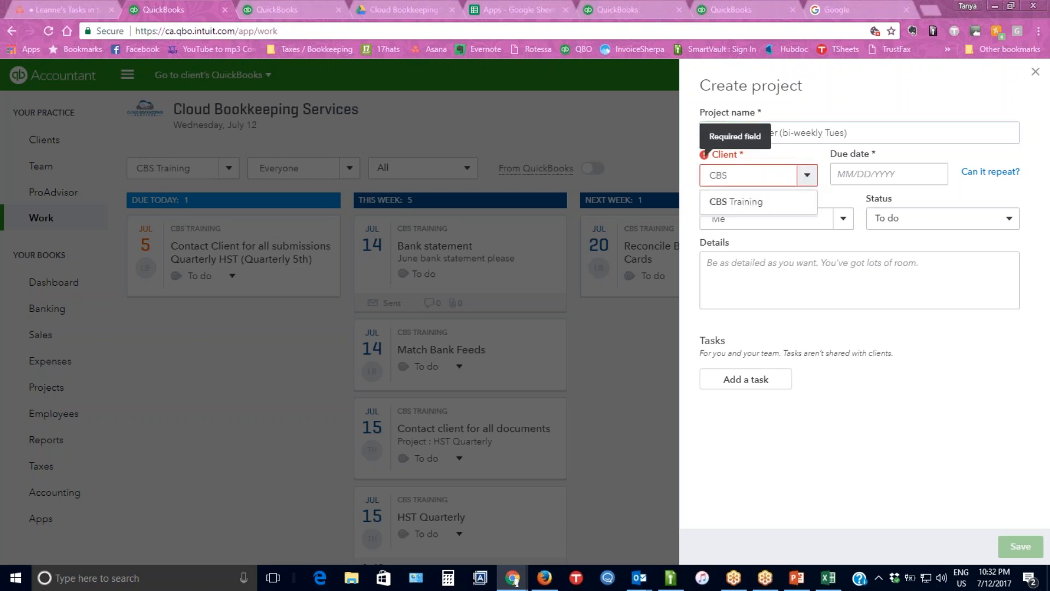
click(750, 206)
click(884, 175)
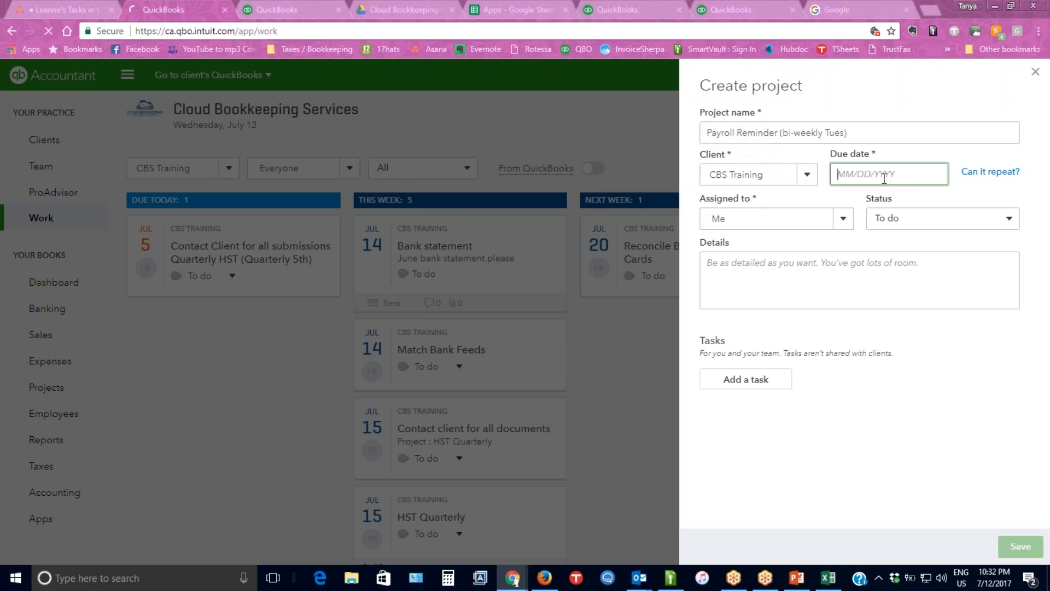
click(891, 291)
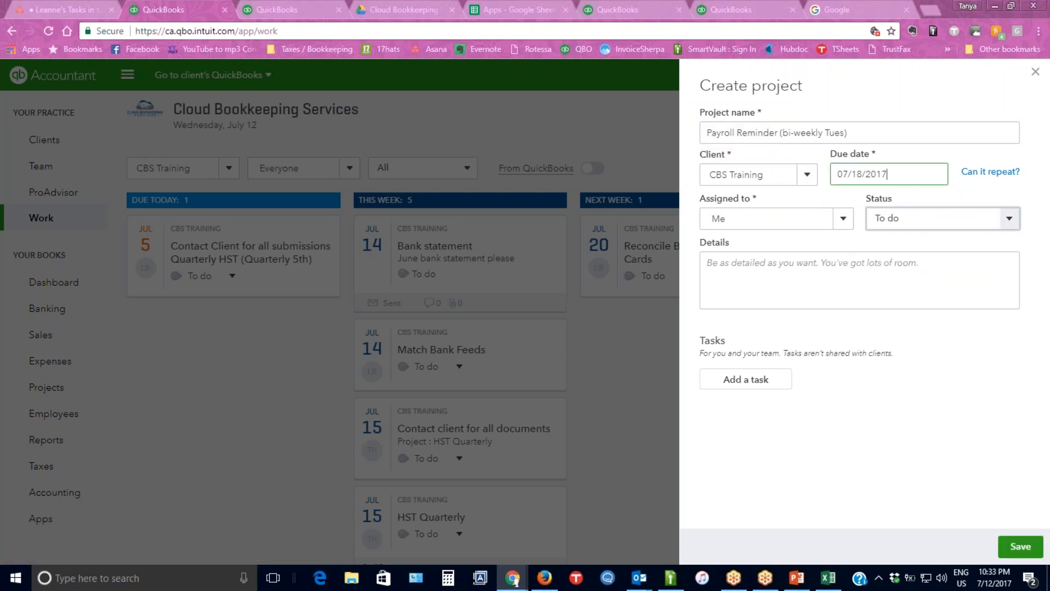
Assign the payroll reminder project to the team member who handles CBS Training's other work.
click(817, 221)
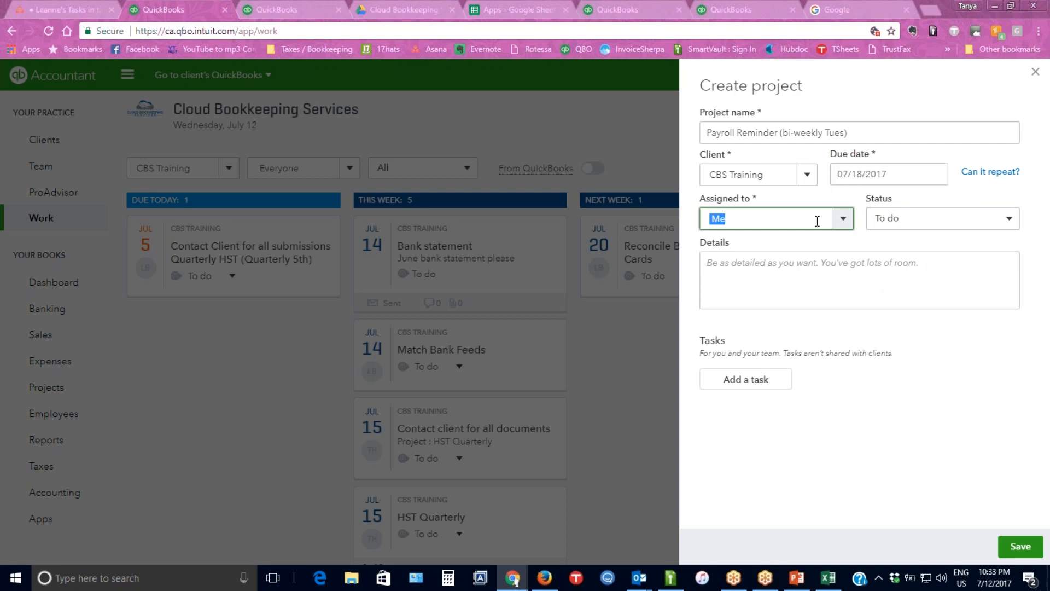
text(leann)
click(773, 249)
Enter the project details as three lines, "~Duplicate", "~Email client for hour" and "~Process", and save the project.
click(784, 279)
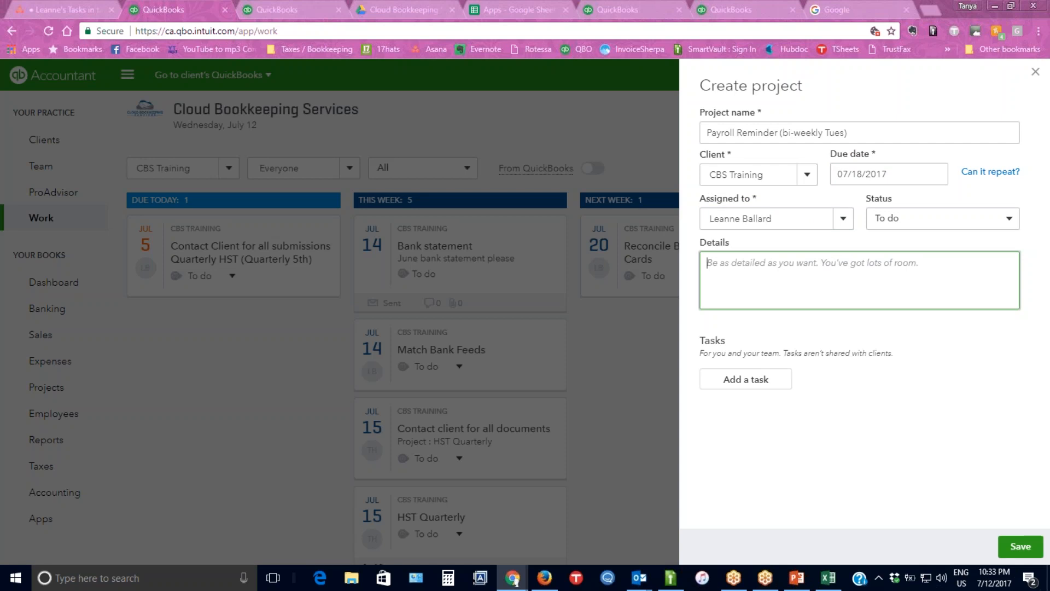
text(~)
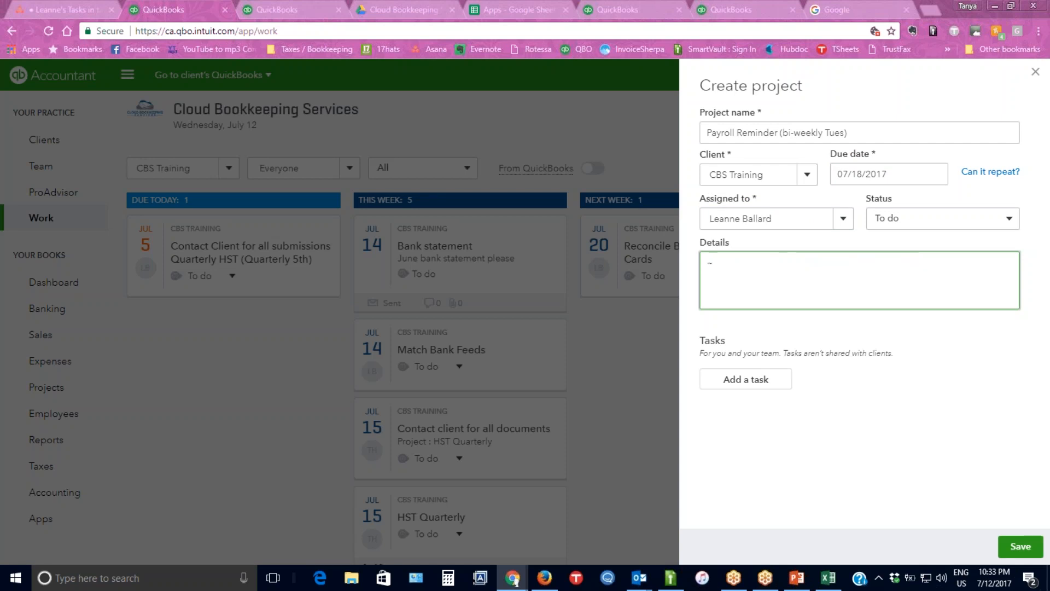
text(Duplicate)
key(Return)
text(~Email client for hour)
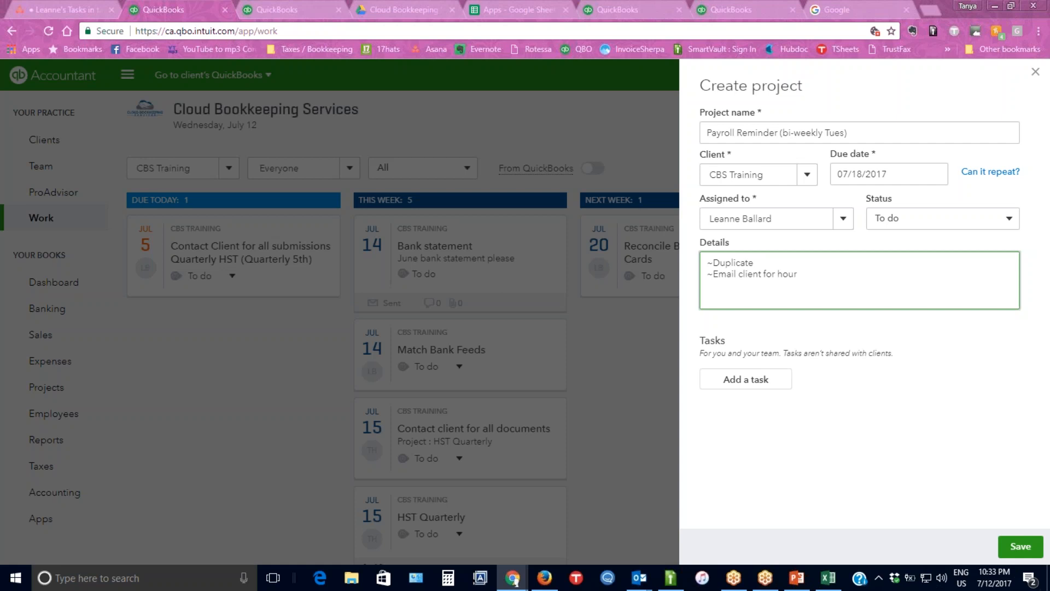
text(~Process)
click(1023, 552)
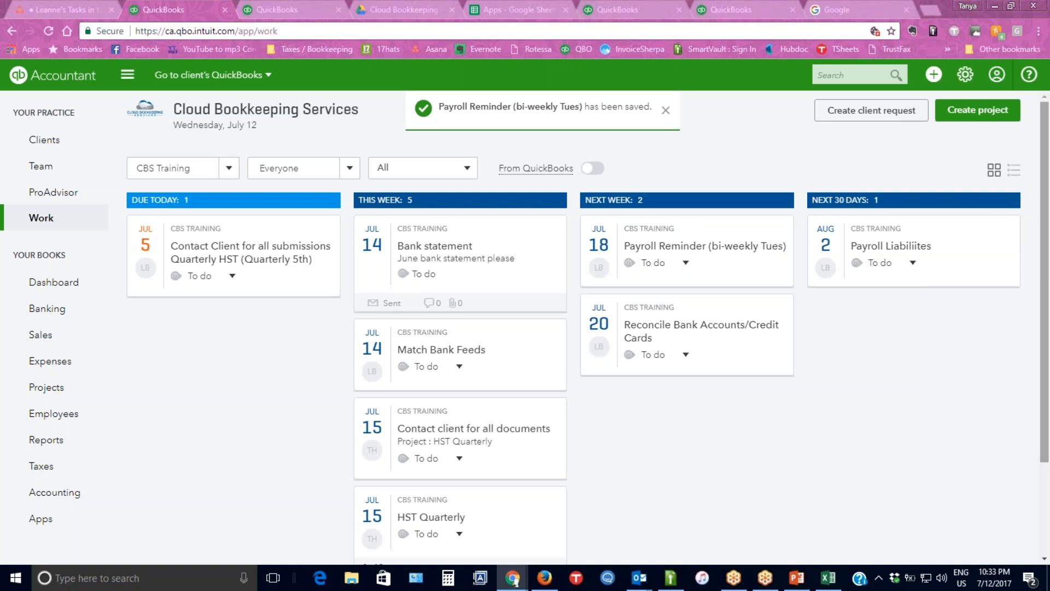
Duplicate the Payroll Reminder (bi-weekly Tues) project with a due date of 08/01/2017 and save the copy.
drag(1045, 284, 1044, 333)
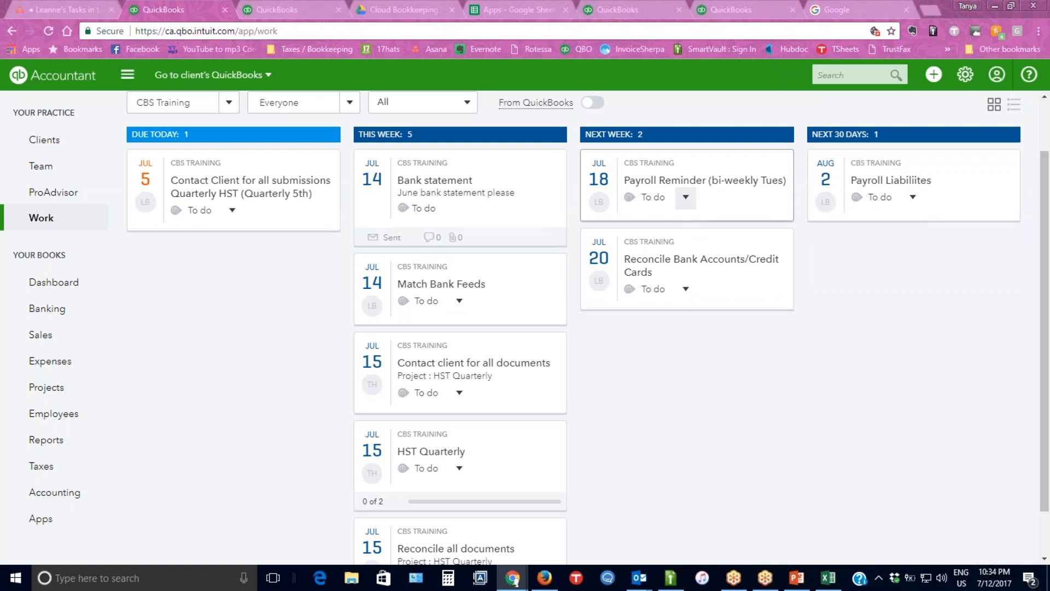
click(666, 183)
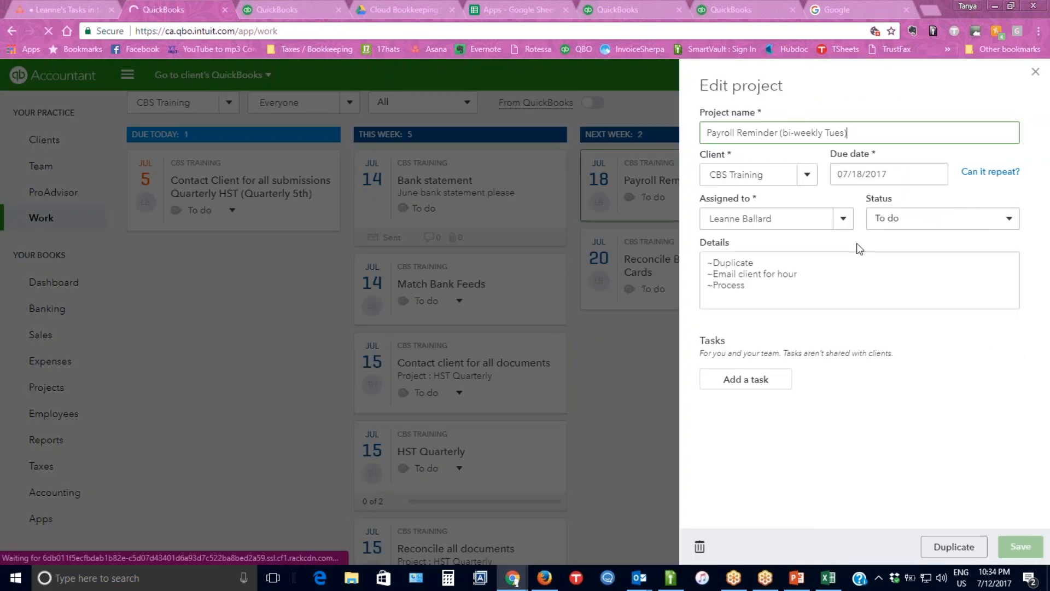
click(966, 557)
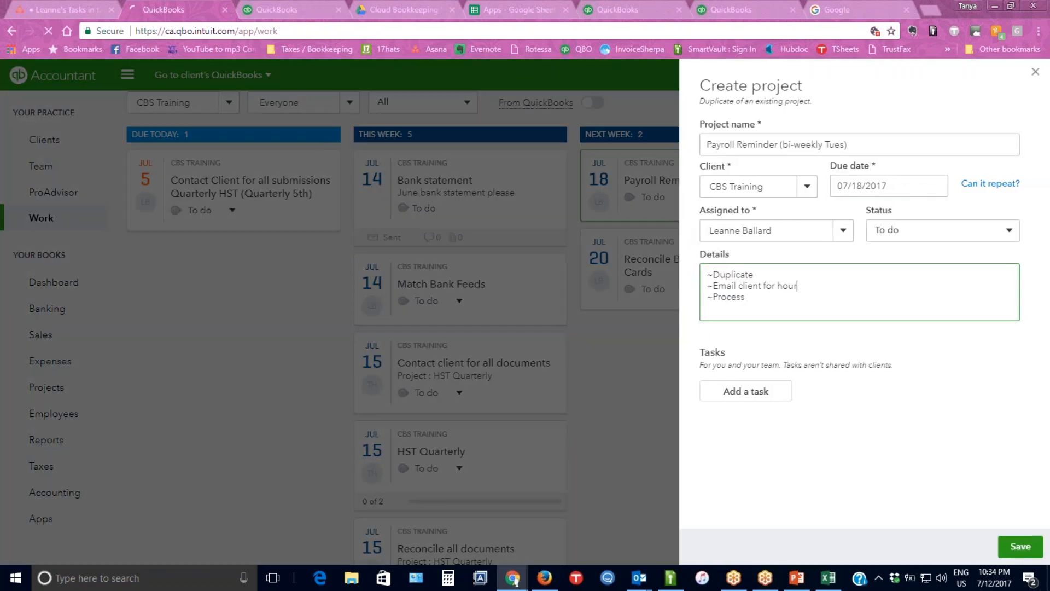
click(941, 187)
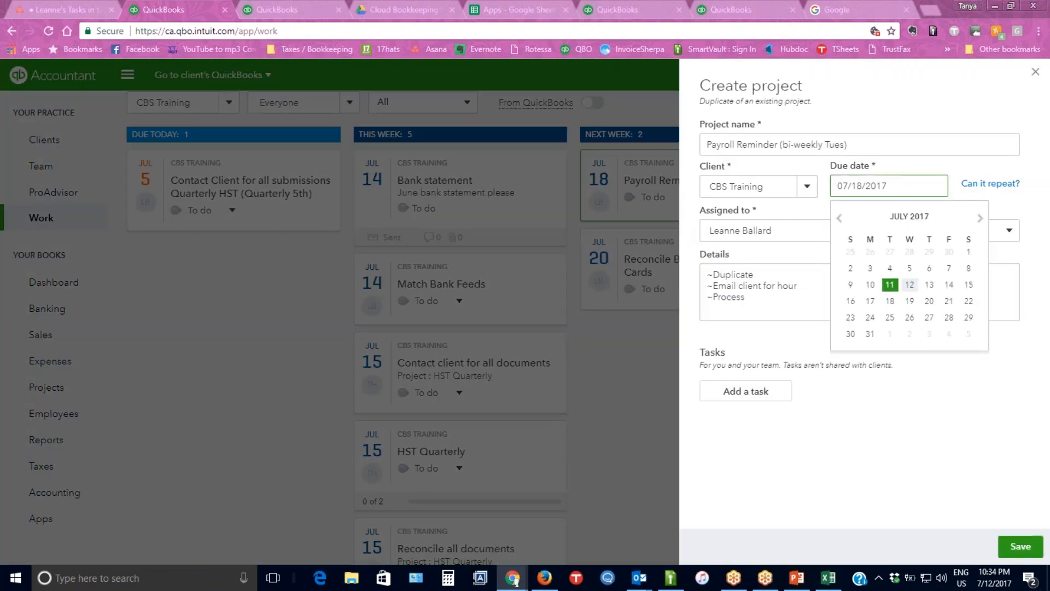
click(980, 217)
click(890, 253)
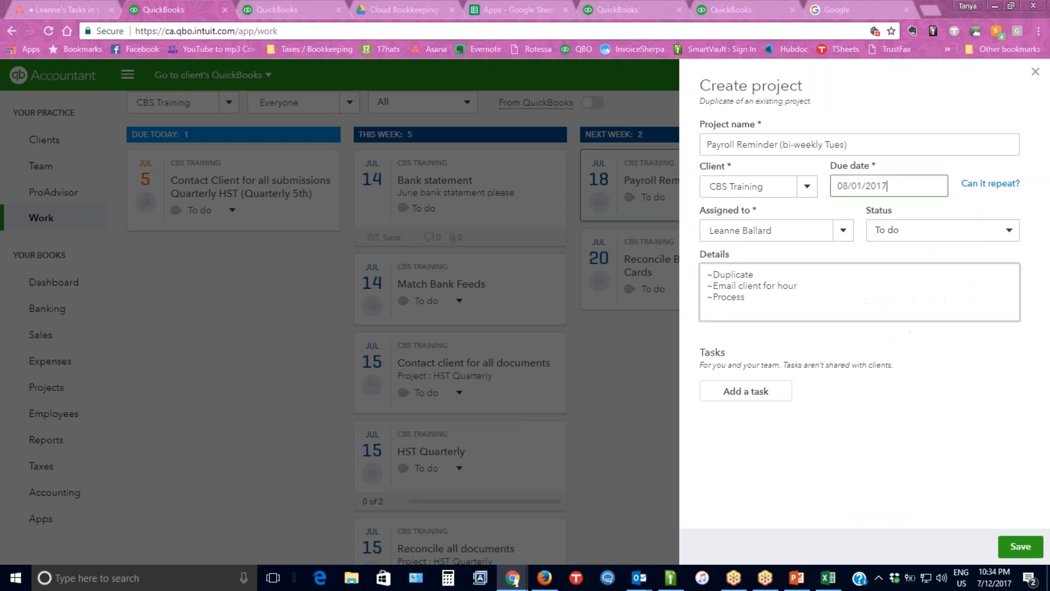
click(1020, 546)
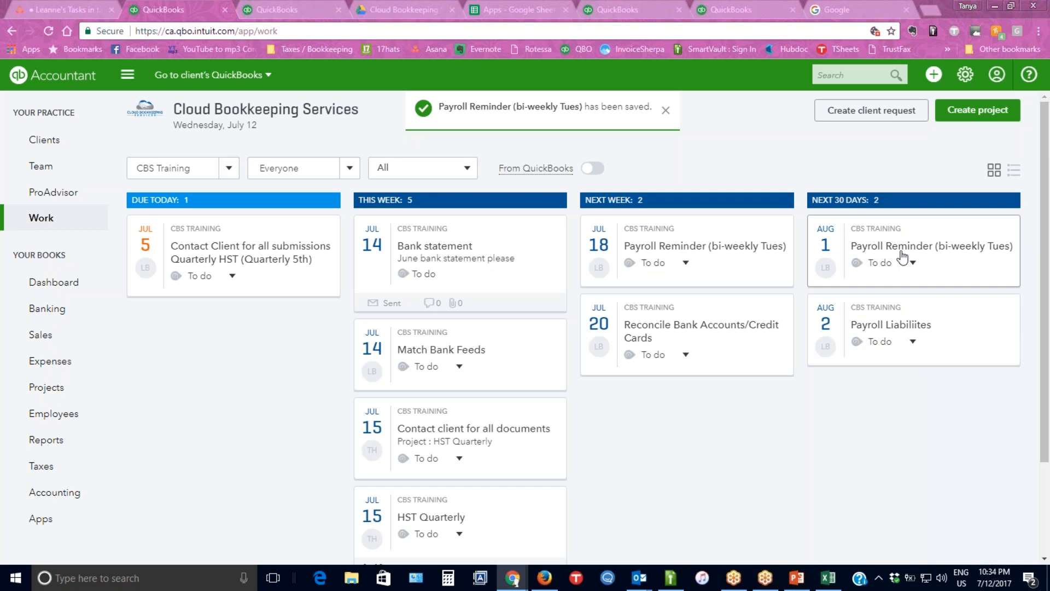
Remove the "~Duplicate" line from the details of the July 18 Payroll Reminder project.
click(654, 253)
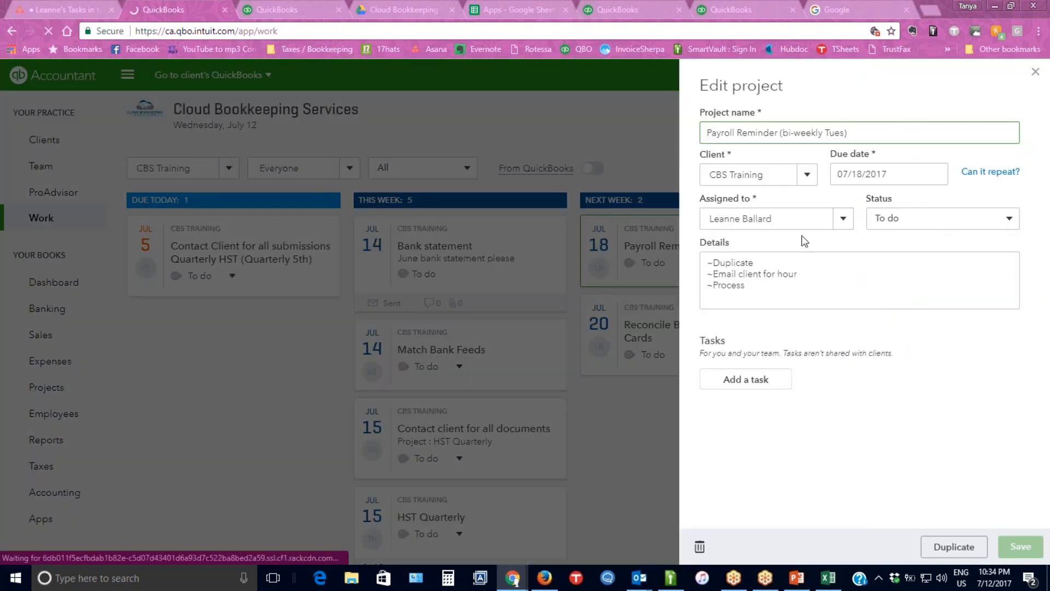
click(770, 268)
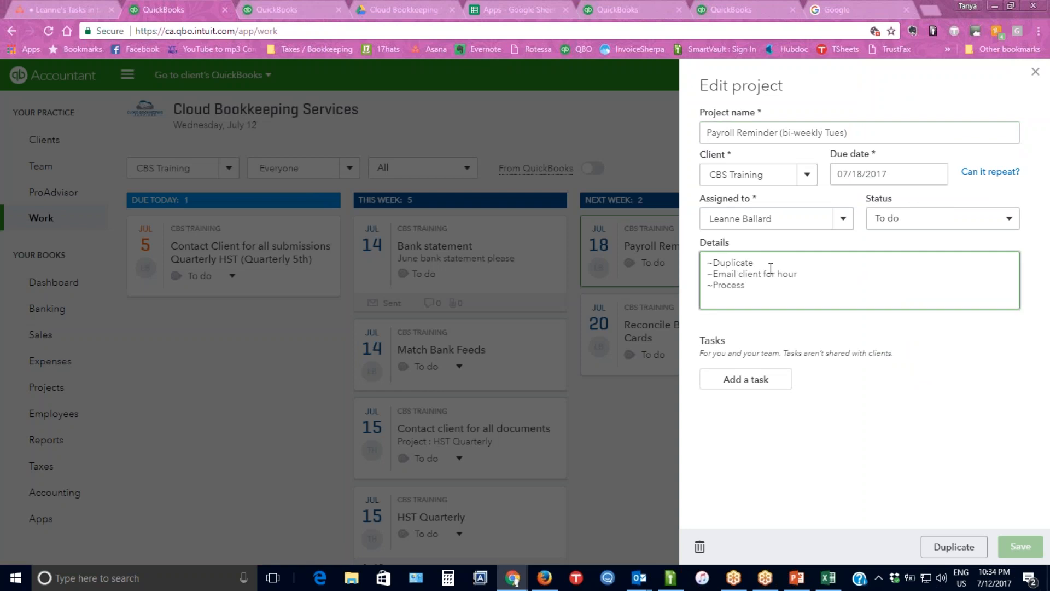
key(BackSpace)
key(BackSpace)
key(BackSpace)
key(BackSpace)
key(BackSpace)
key(BackSpace)
key(BackSpace)
key(BackSpace)
key(BackSpace)
key(BackSpace)
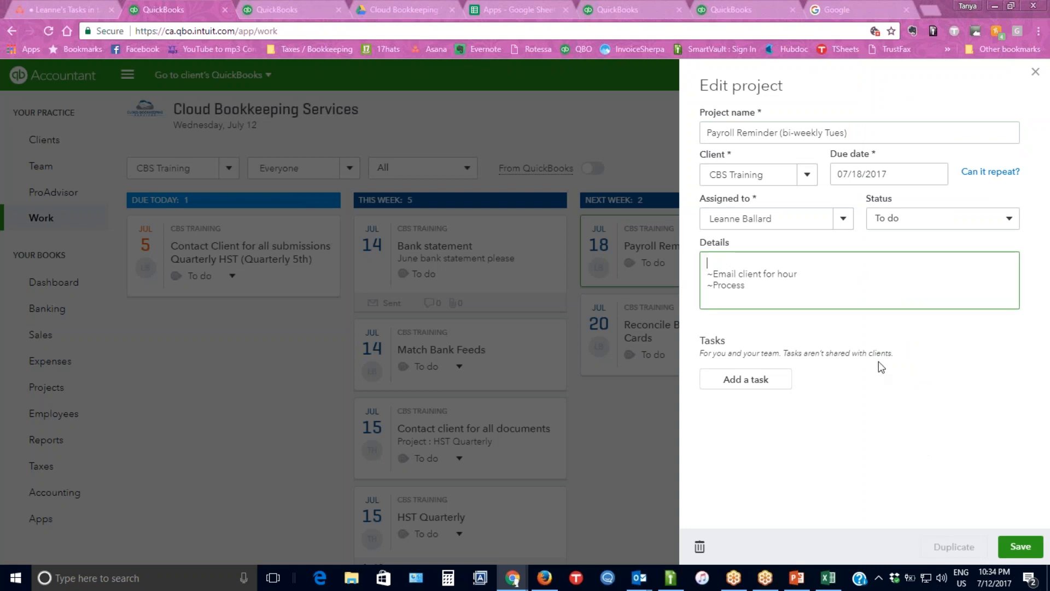
Replace the tilde before "Email client for hour" with "X", save the project, and reopen it to check the details.
double_click(715, 276)
click(713, 276)
key(BackSpace)
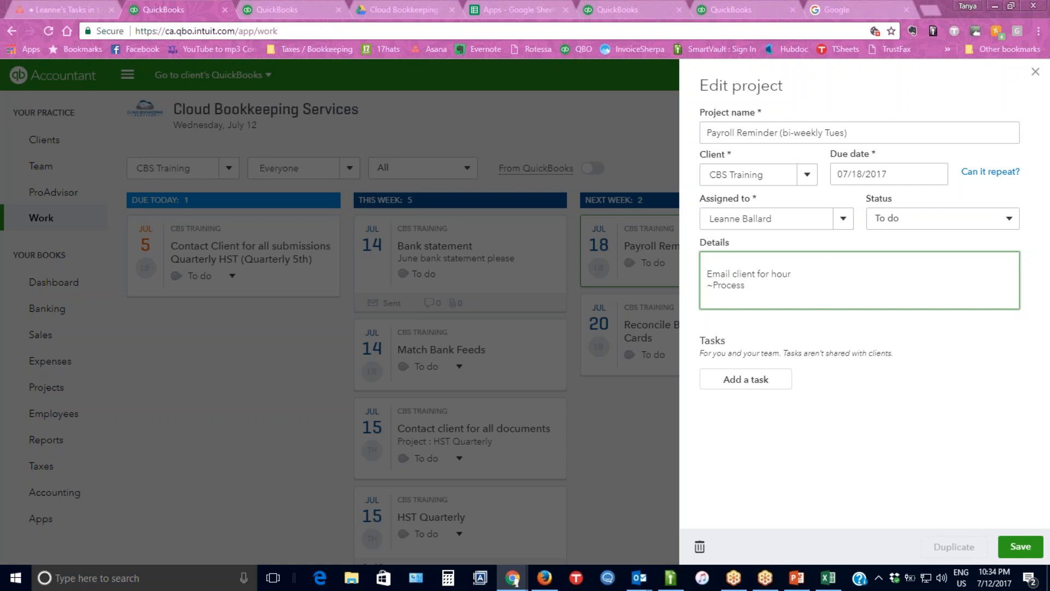
text(X)
click(1016, 546)
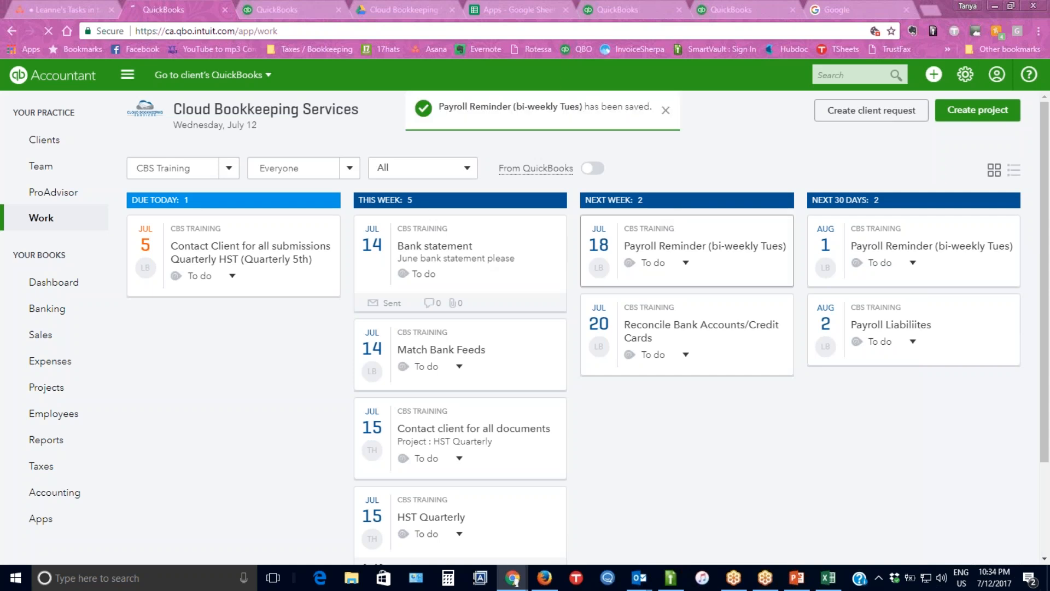
click(705, 246)
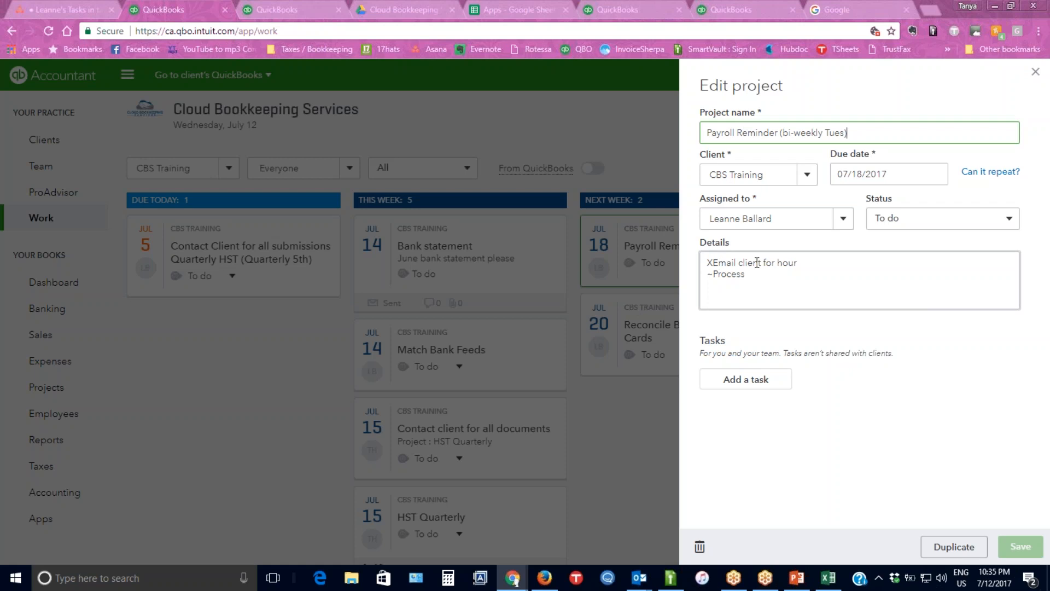
Close the payroll reminder project, view the "Bank statement" client request, and close it without changes.
click(1036, 73)
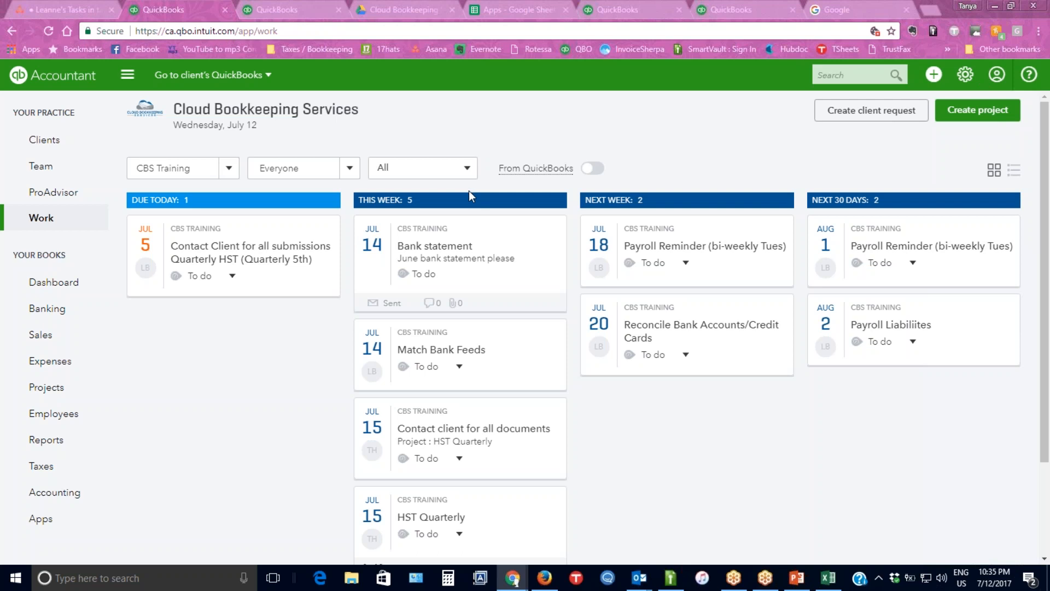
click(454, 252)
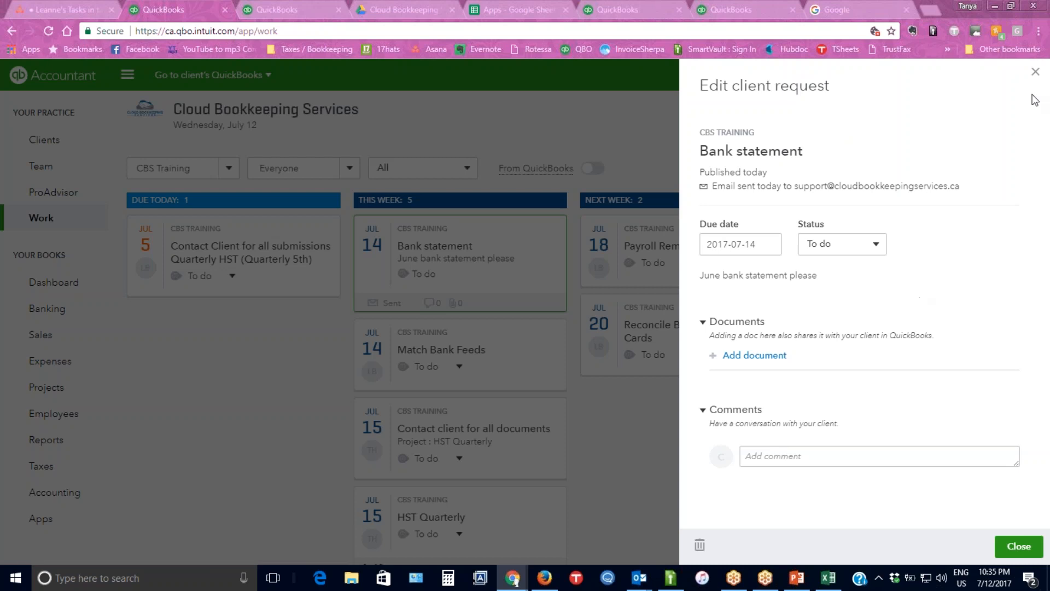
click(1035, 72)
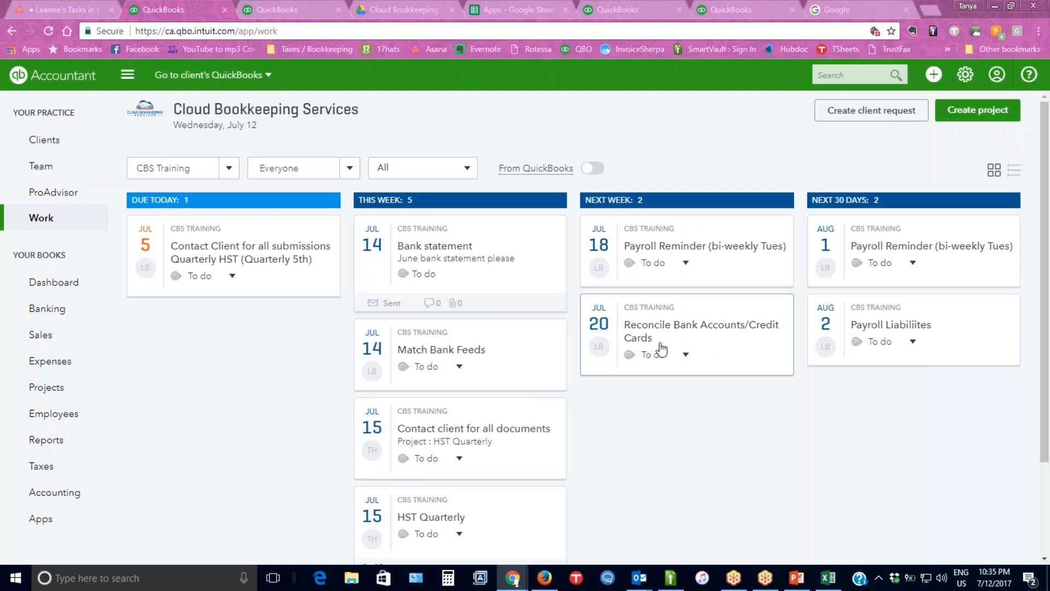
Filter the work list to items assigned to Me for all clients.
click(348, 168)
click(264, 217)
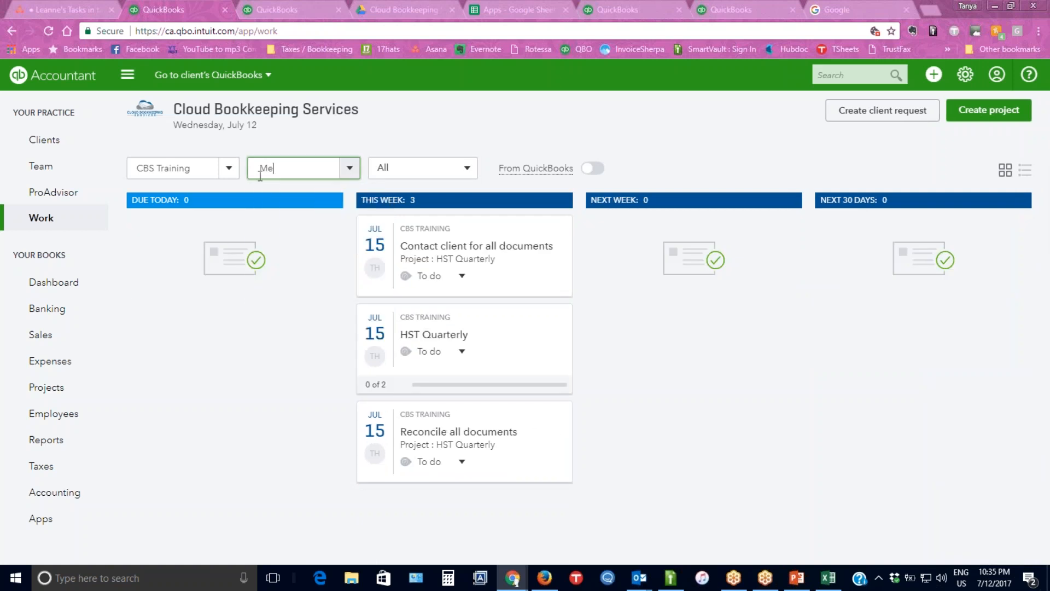
click(228, 169)
click(224, 176)
click(202, 195)
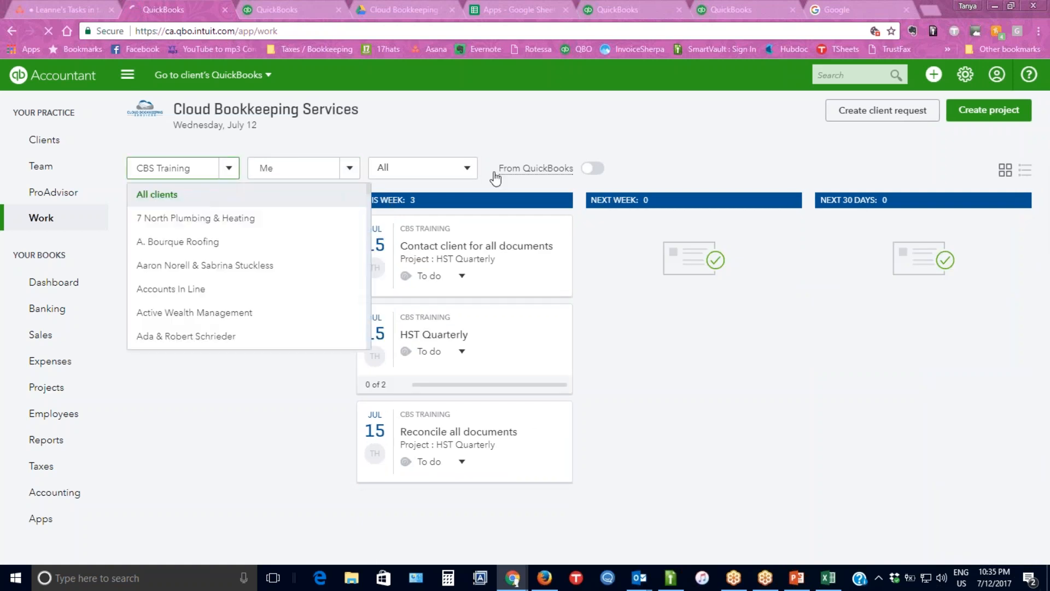
Open the Brighton Sport & Wellness Centre "Year End T2 June 30" project and read through its details checklist.
click(266, 342)
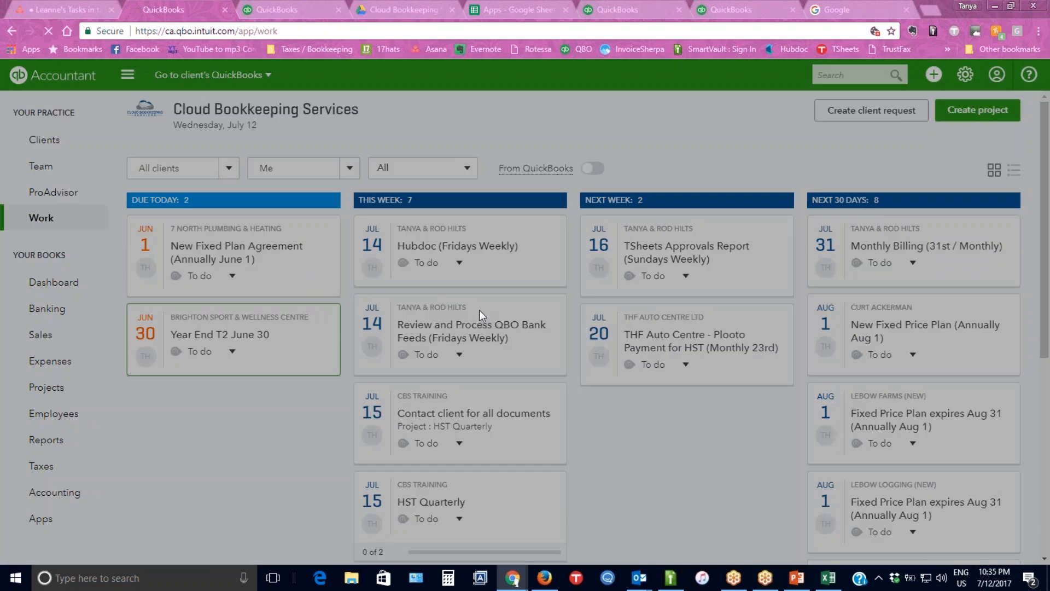
drag(1014, 270, 1013, 305)
click(1013, 304)
click(1014, 257)
scroll(1013, 257, up, 6)
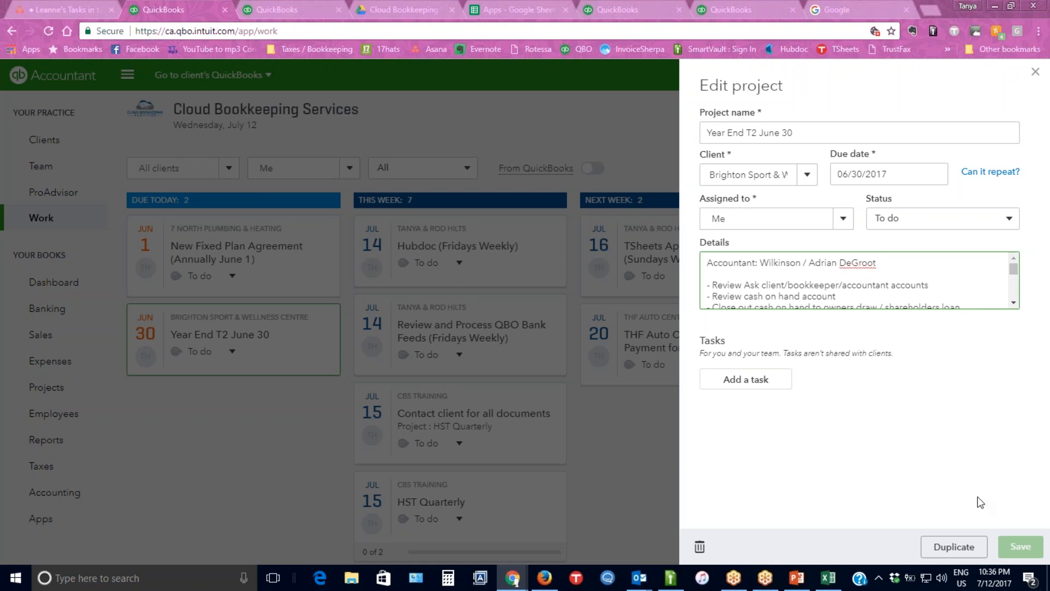
Duplicate the "Year End T2 June 30" project and assign the copy to the client CBS Training.
click(957, 547)
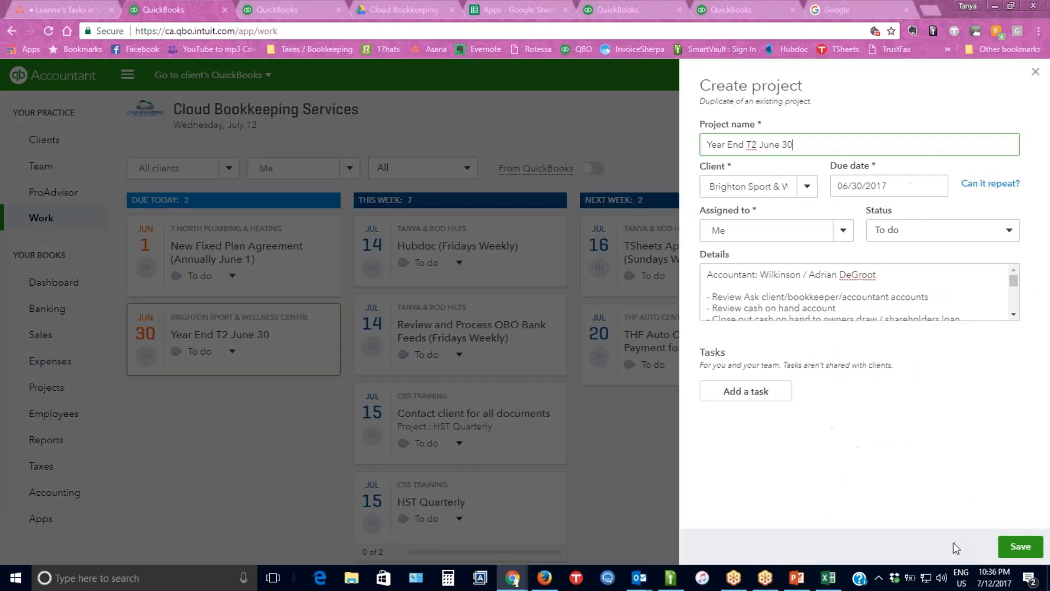
click(807, 188)
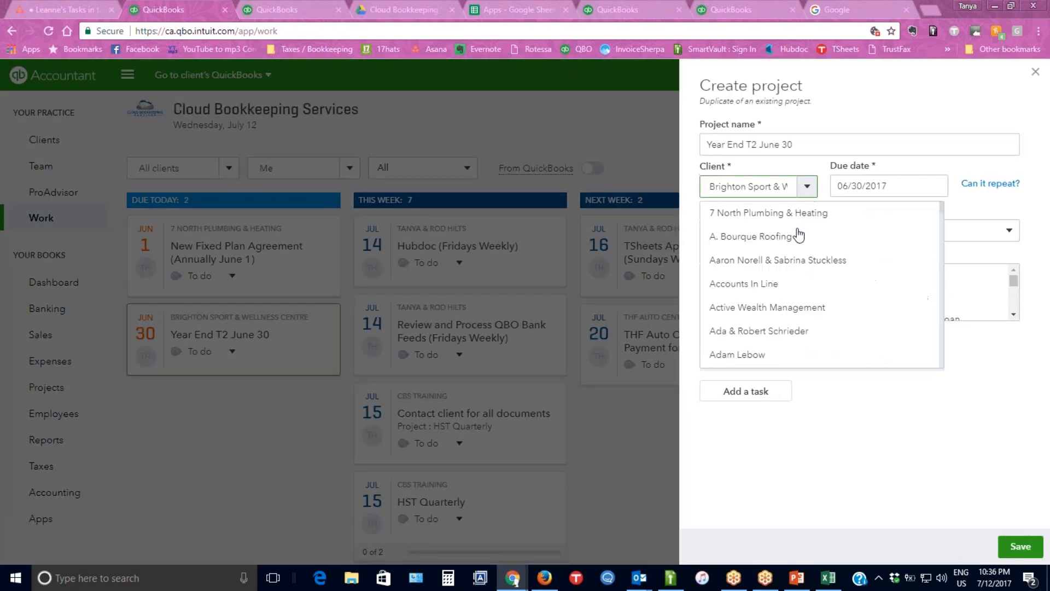
scroll(765, 312, down, 5)
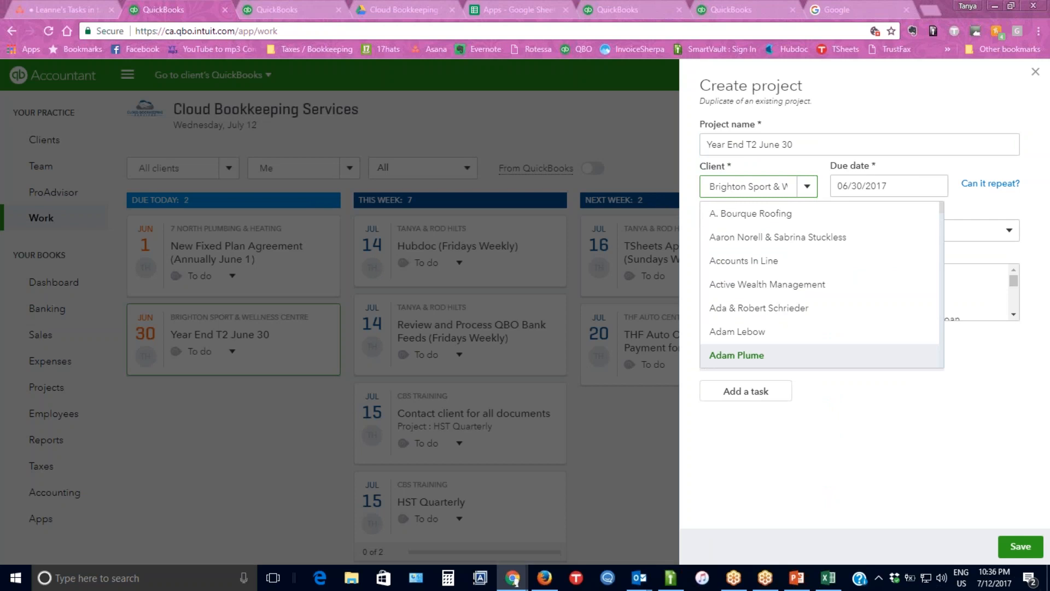
scroll(753, 324, down, 2)
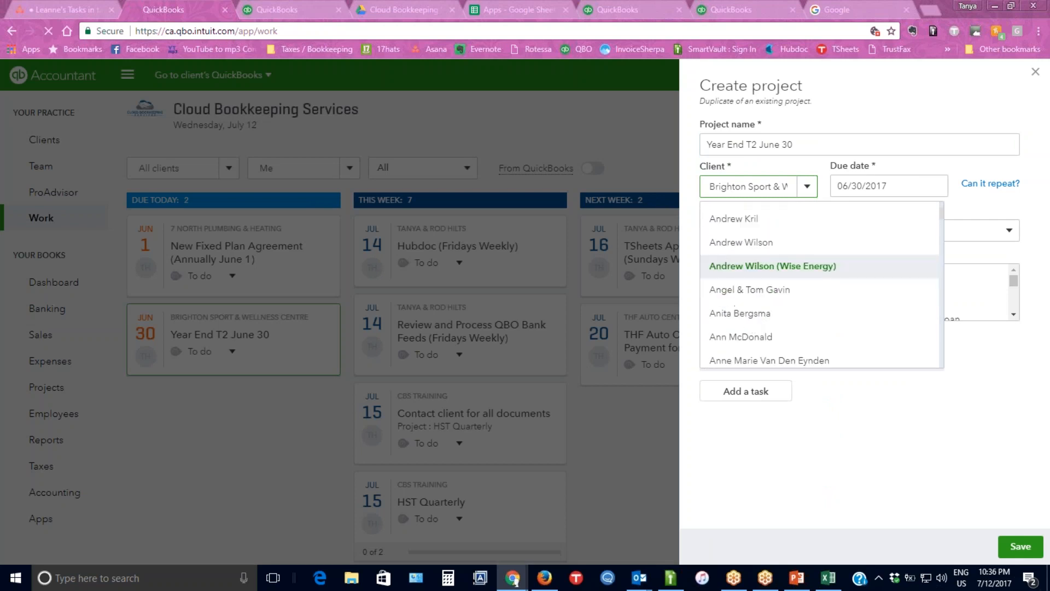
scroll(746, 284, down, 5)
click(738, 284)
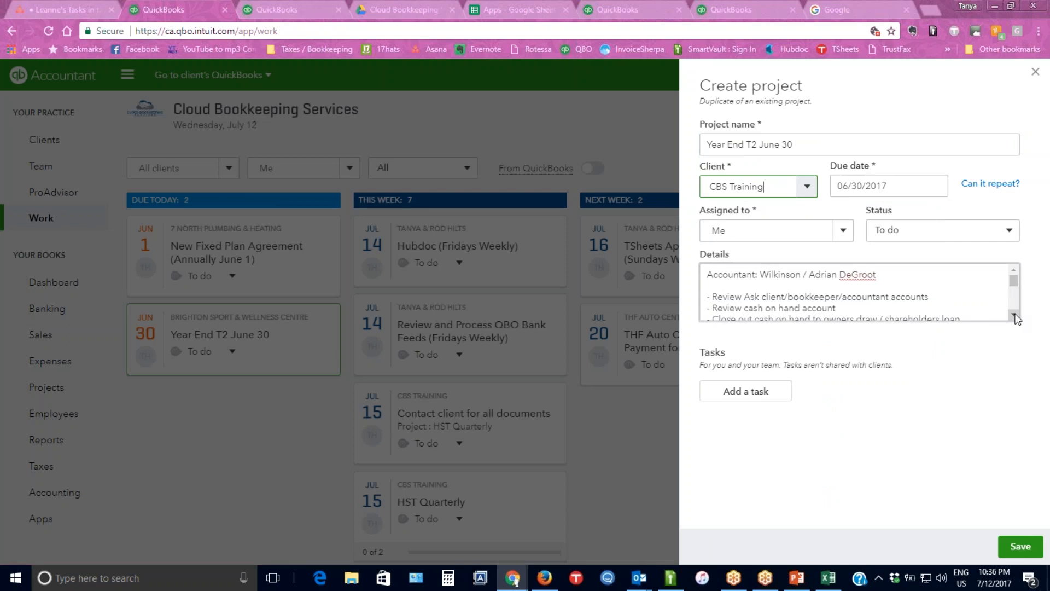
Remove the accountant line and the blank line below it from the copy's details, and save the project.
drag(879, 275, 583, 247)
key(Delete)
key(Delete)
key(Delete)
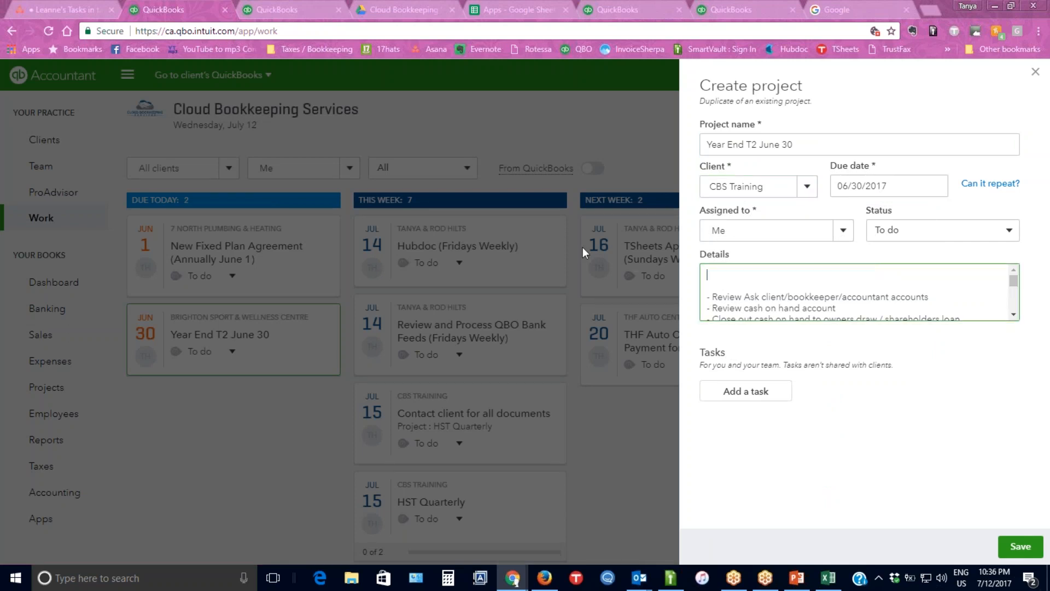
click(1026, 553)
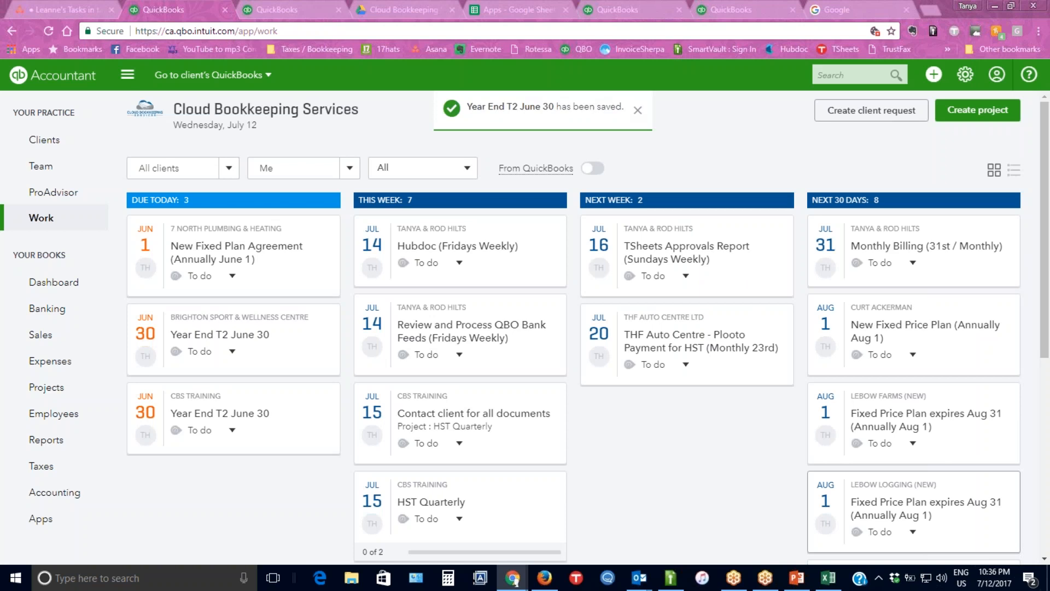
Switch to Excel to review the task list in Webinar task list.xlsx, and return to the QuickBooks window in Chrome.
click(664, 578)
click(668, 579)
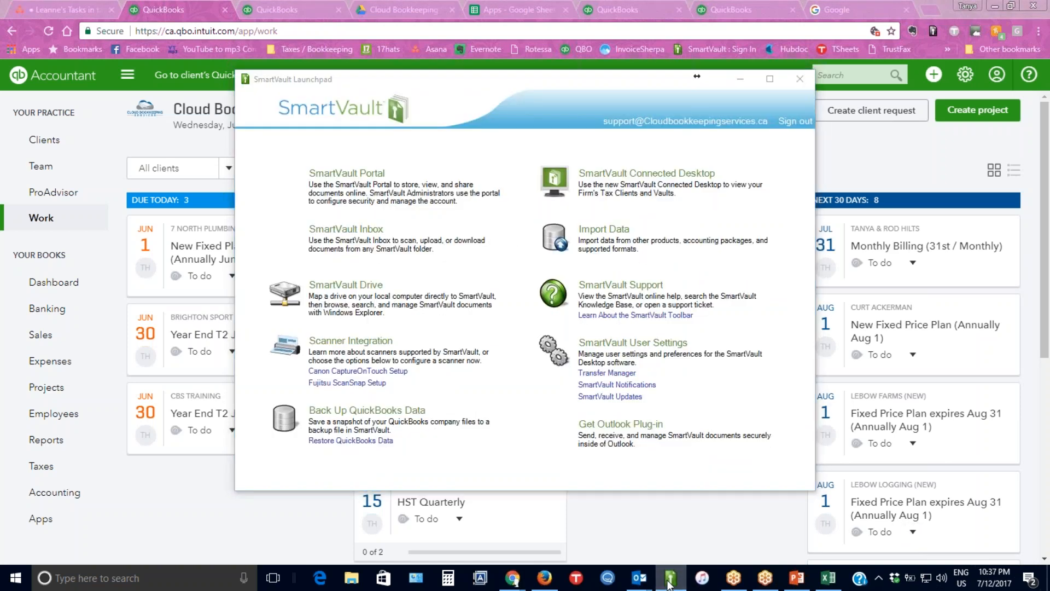
click(829, 578)
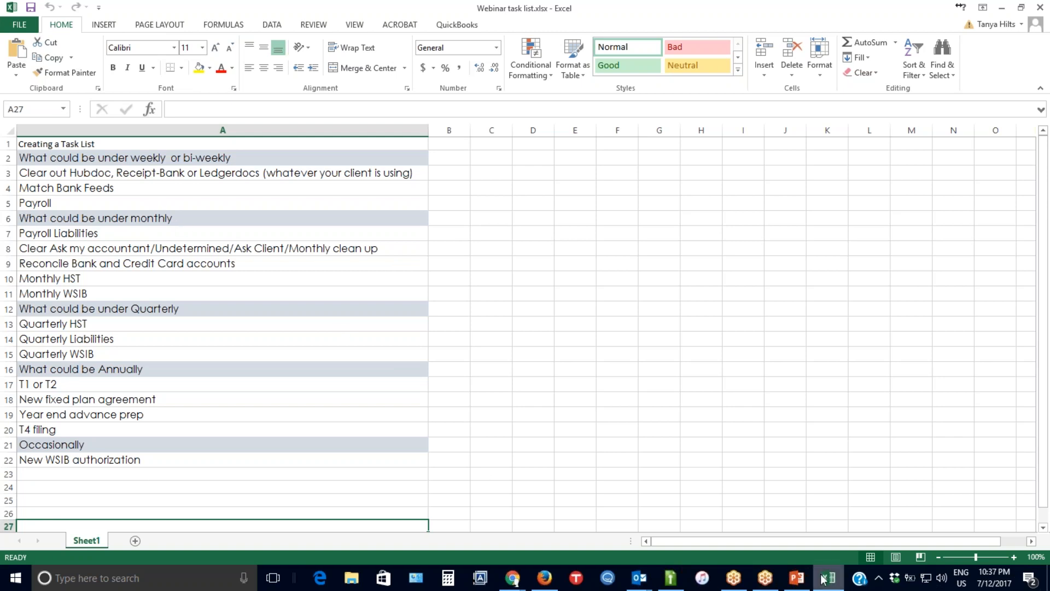
mouse_move(824, 581)
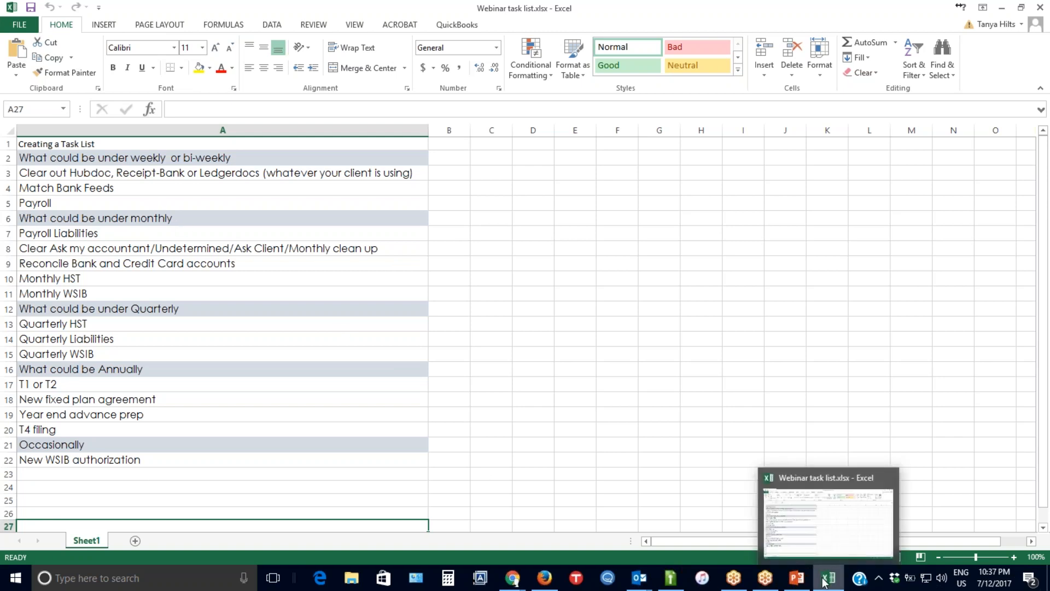
click(512, 580)
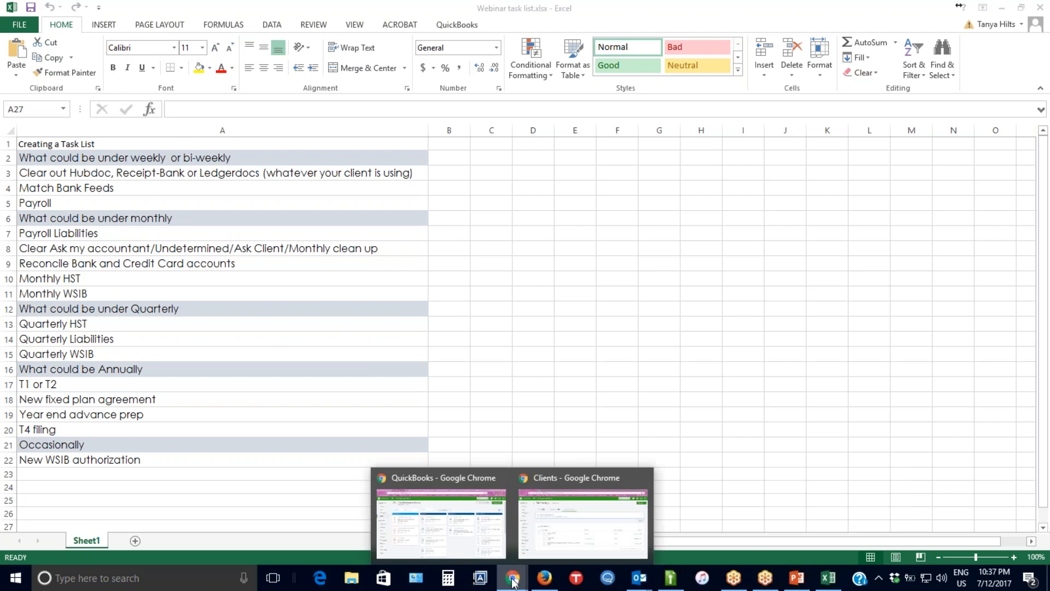
click(441, 475)
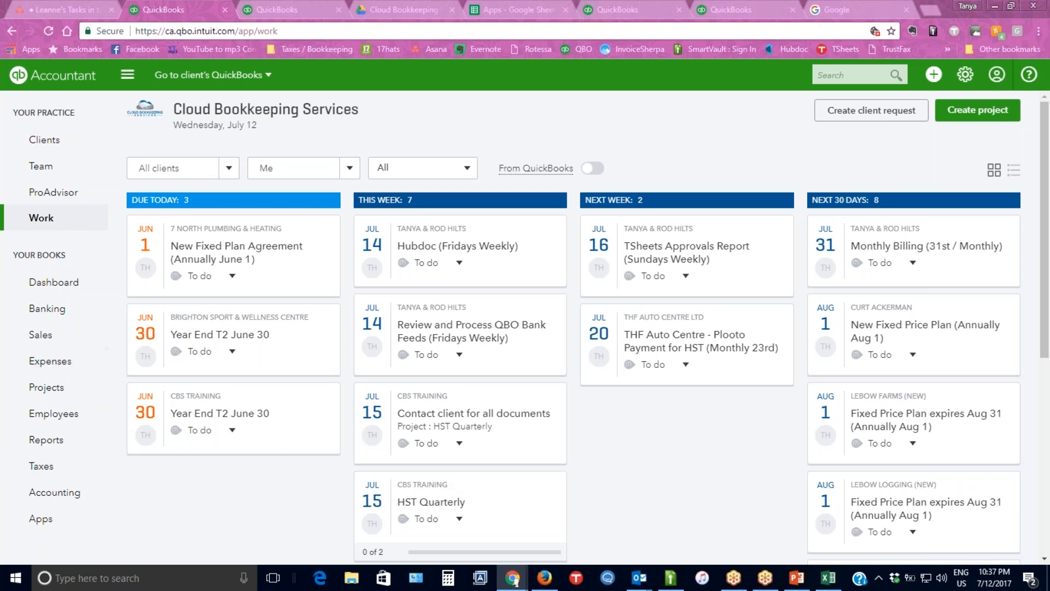
Filter the work list by the client CBS Training.
click(229, 171)
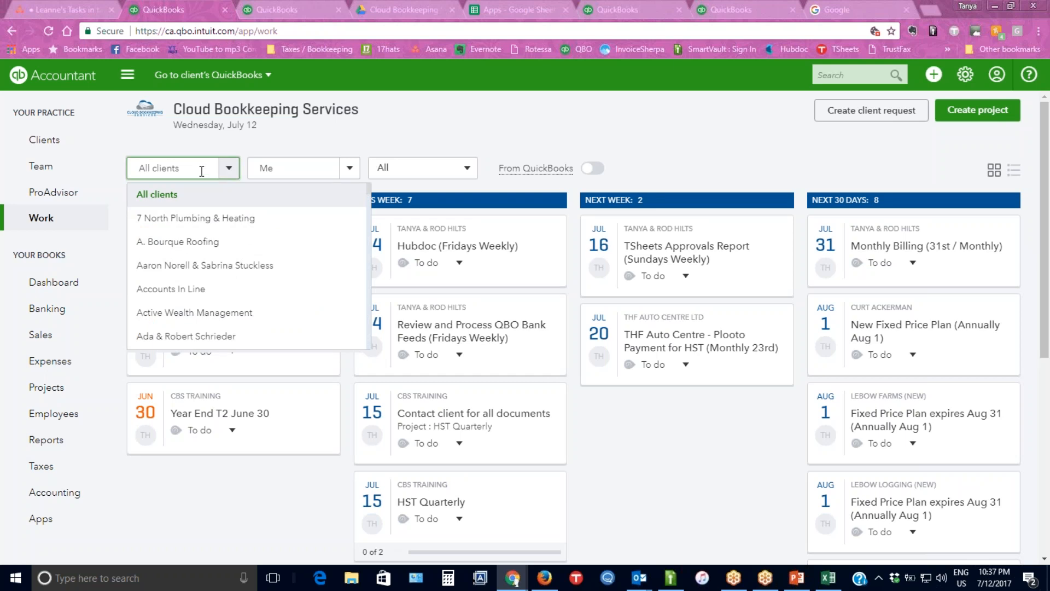
text(c)
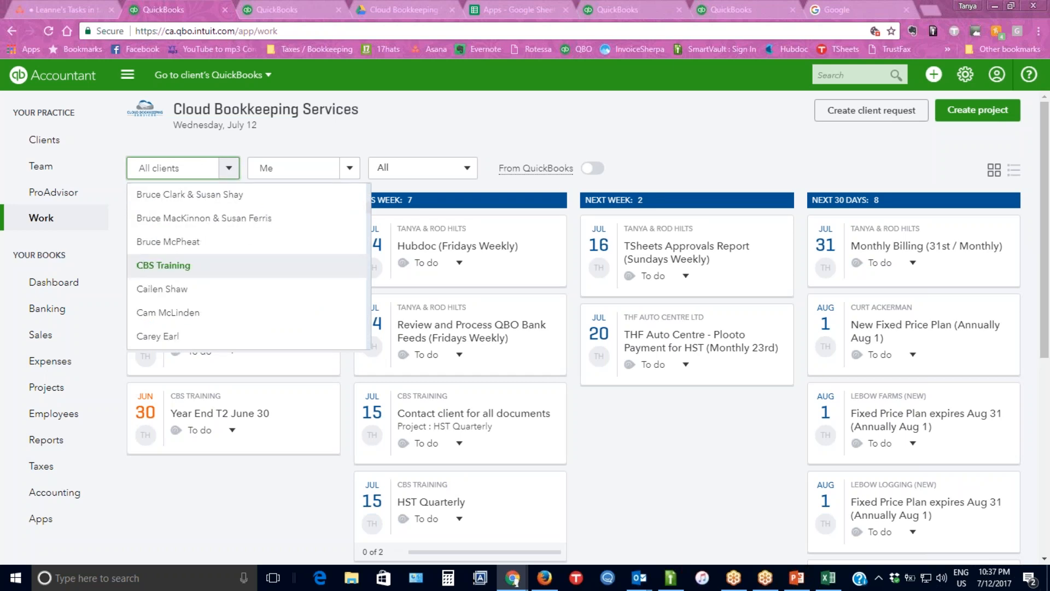
click(171, 267)
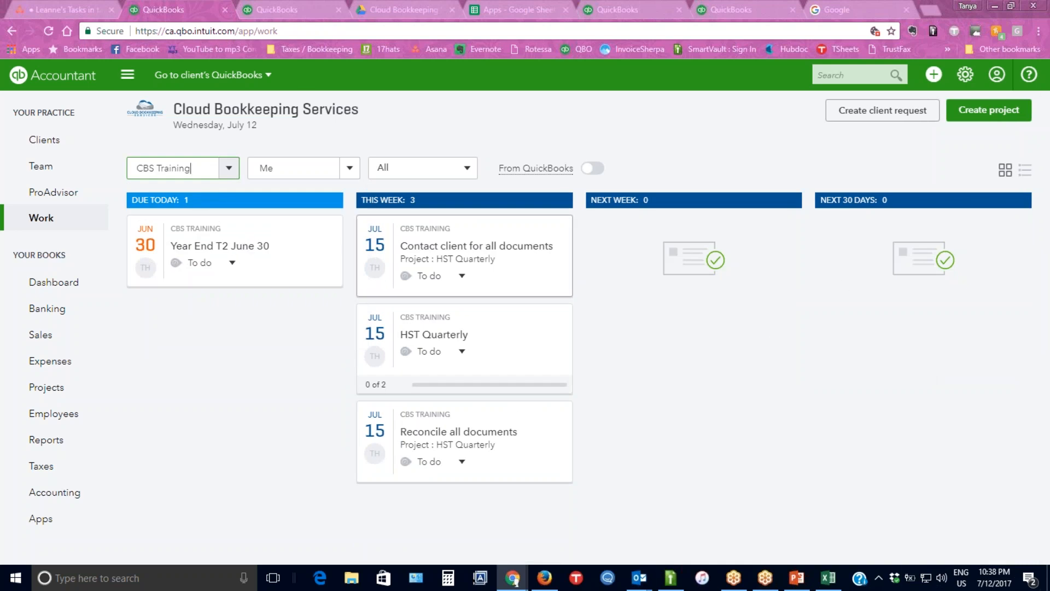
Delete the CBS Training "HST Quarterly" project together with all its associated tasks.
click(473, 344)
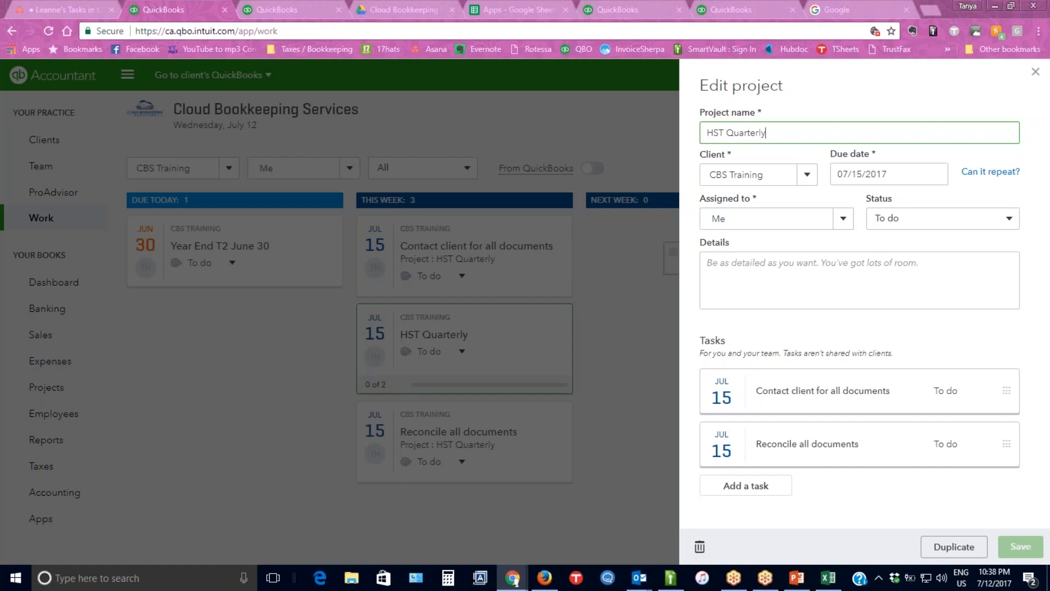
click(699, 547)
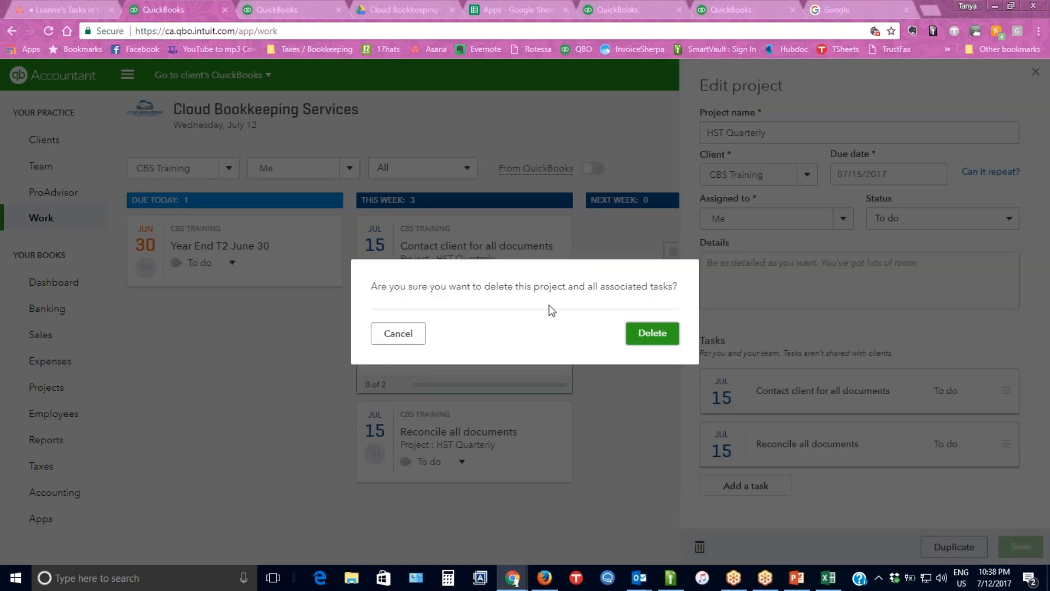
click(654, 333)
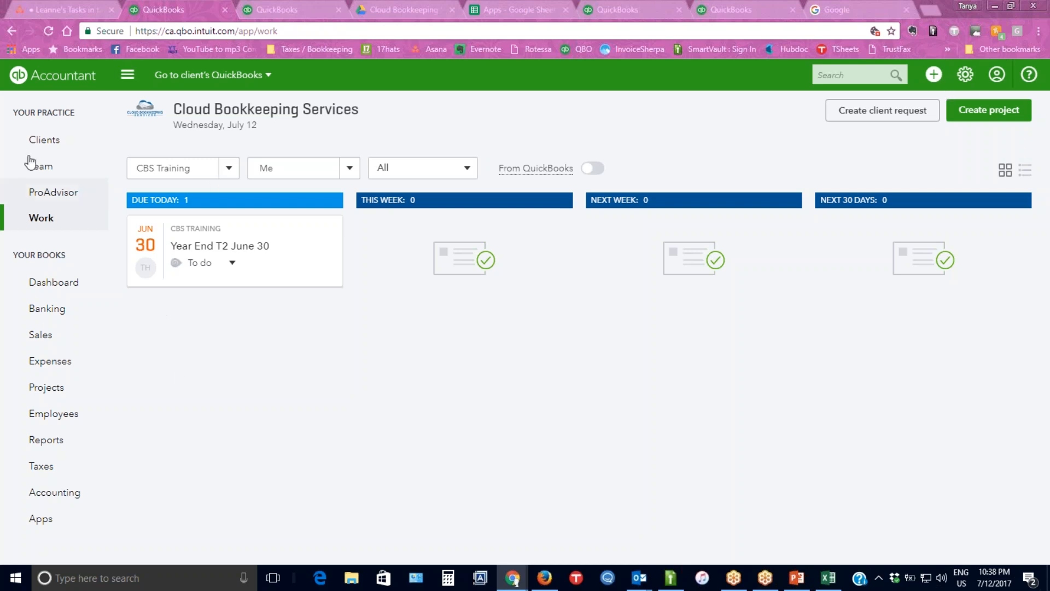
Go to the practice's client list, search for "cbs", and open the CBS Training client record.
click(50, 144)
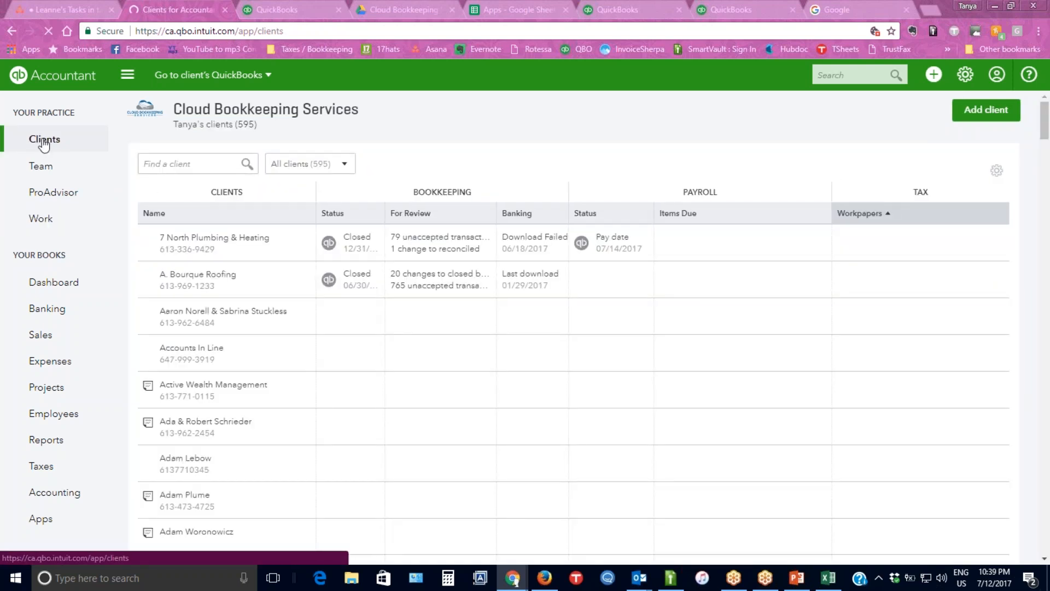
click(201, 163)
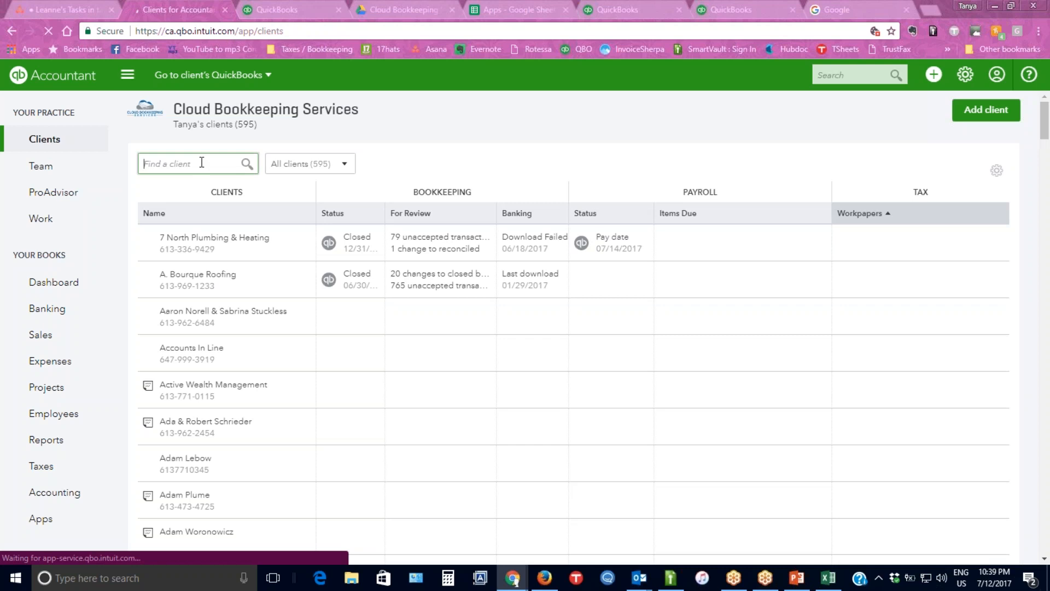
text(cbt)
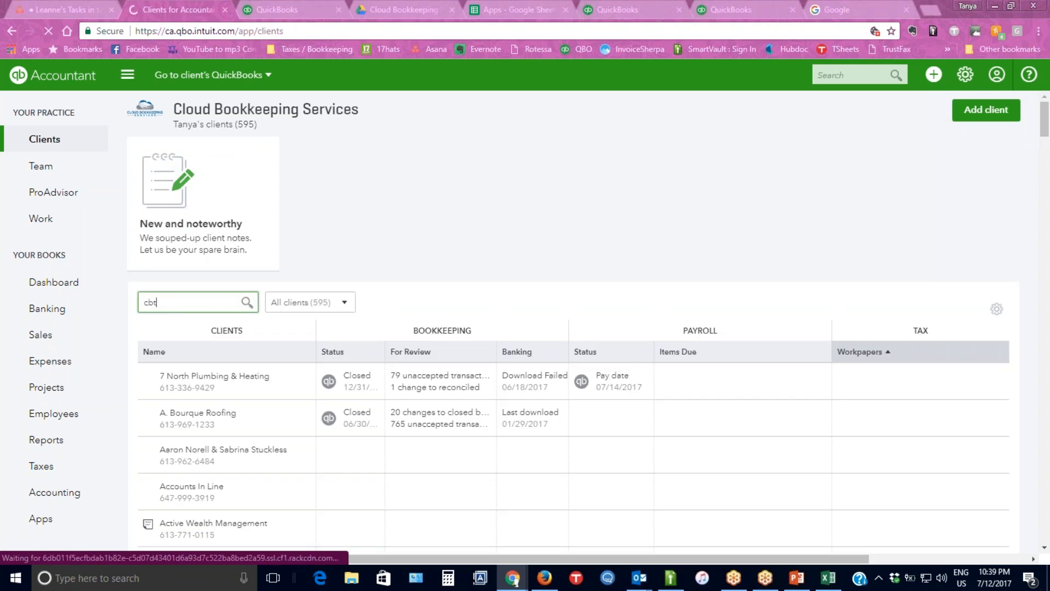
key(BackSpace)
text(s)
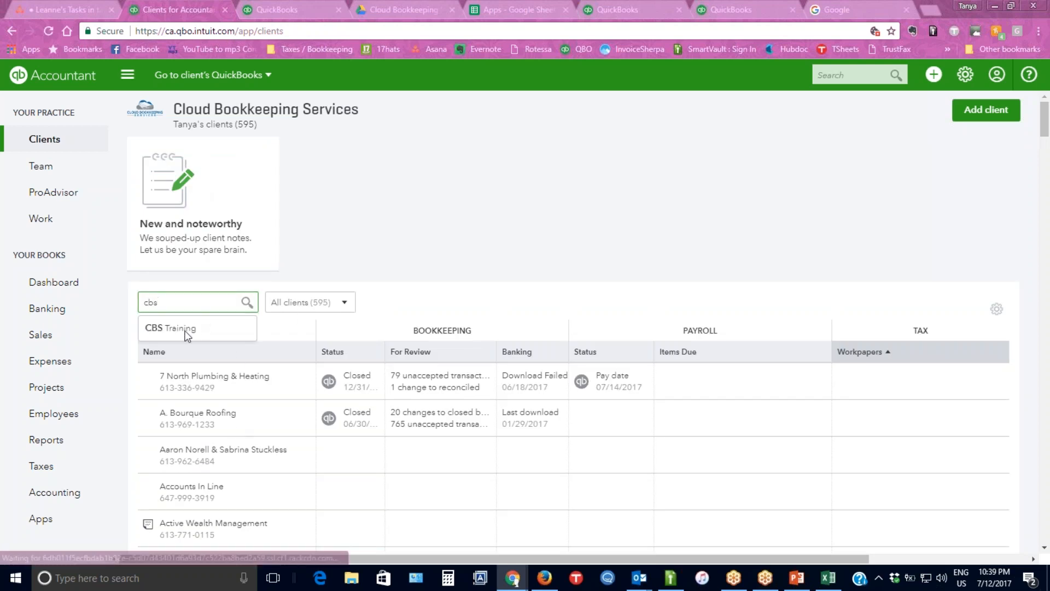
click(185, 327)
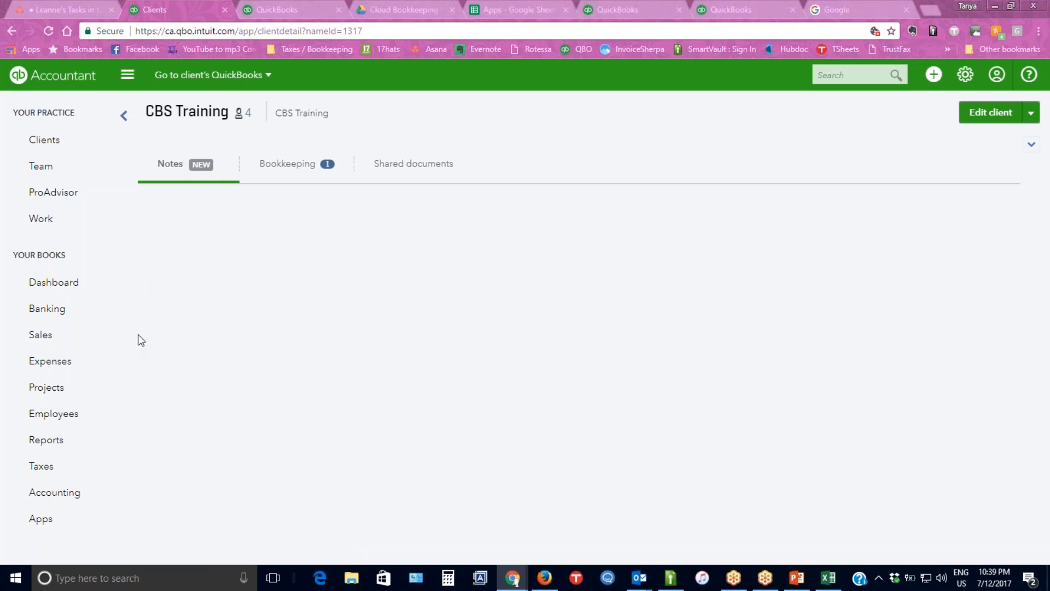
View the client's Bookkeeping information, try to display the Notes, and reload the page.
click(173, 166)
click(298, 166)
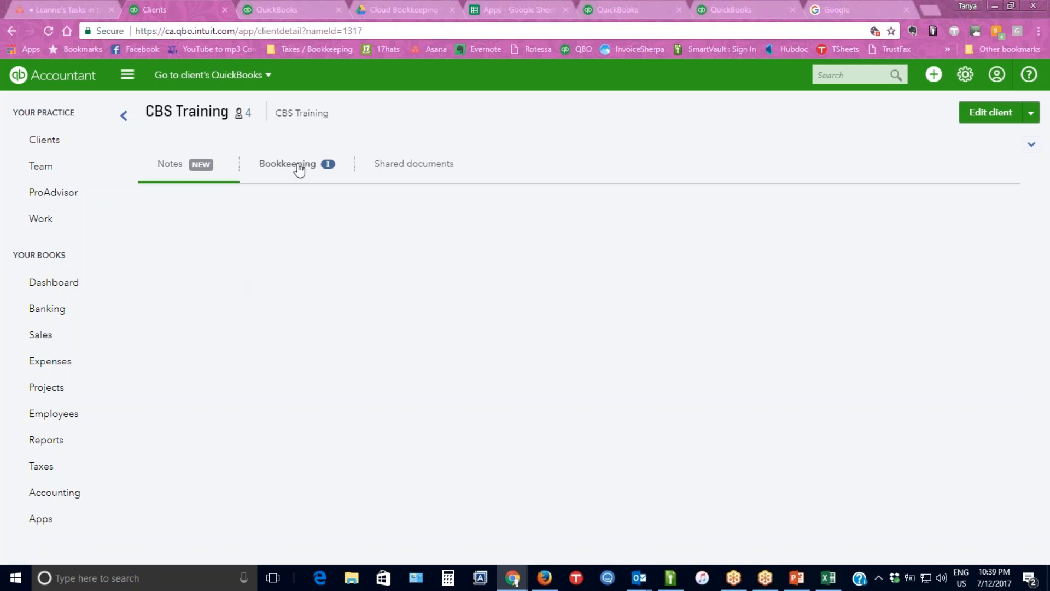
click(172, 167)
double_click(171, 167)
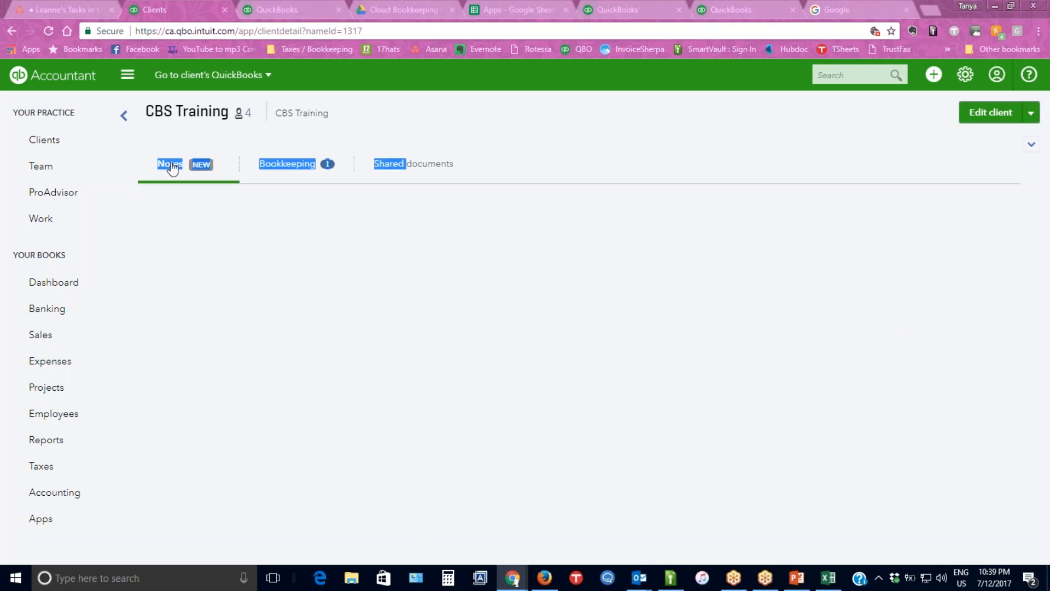
click(193, 227)
key(F5)
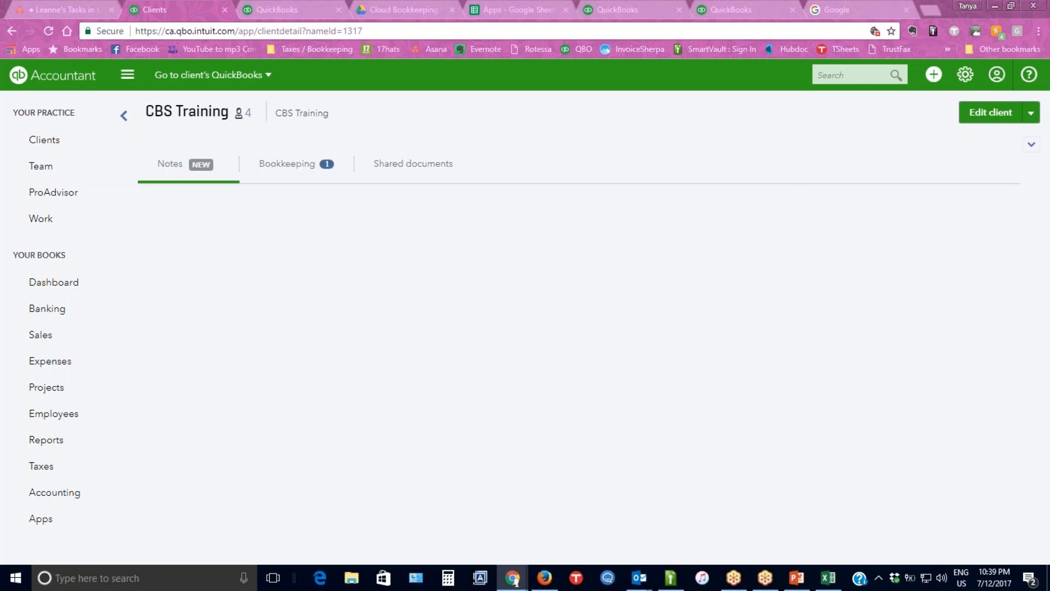
In the other open QuickBooks page, go to the client list, search for "cbs", and open the CBS Training record.
click(284, 2)
click(44, 142)
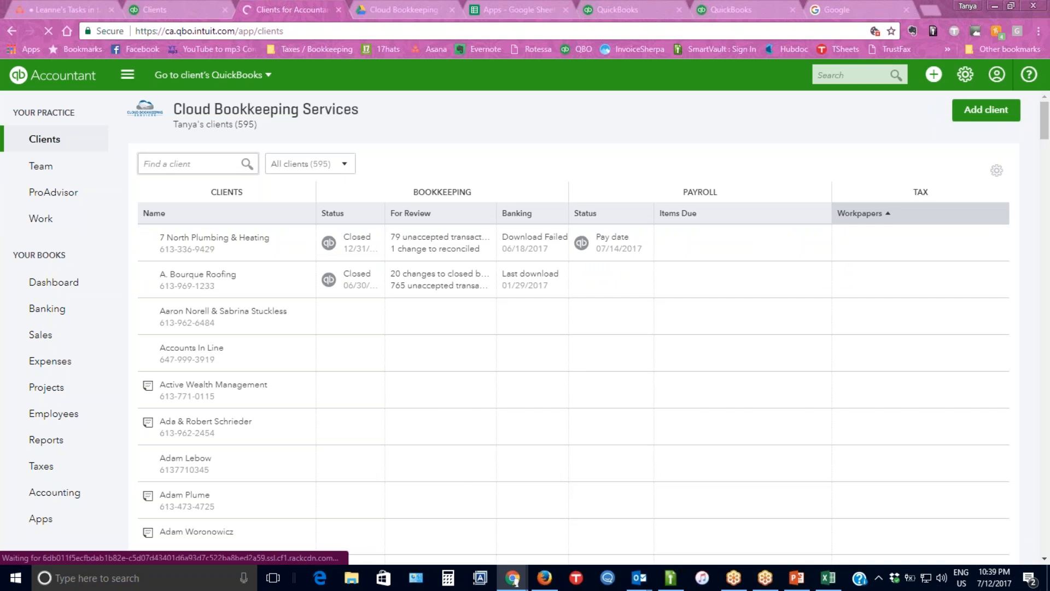
text(cbs)
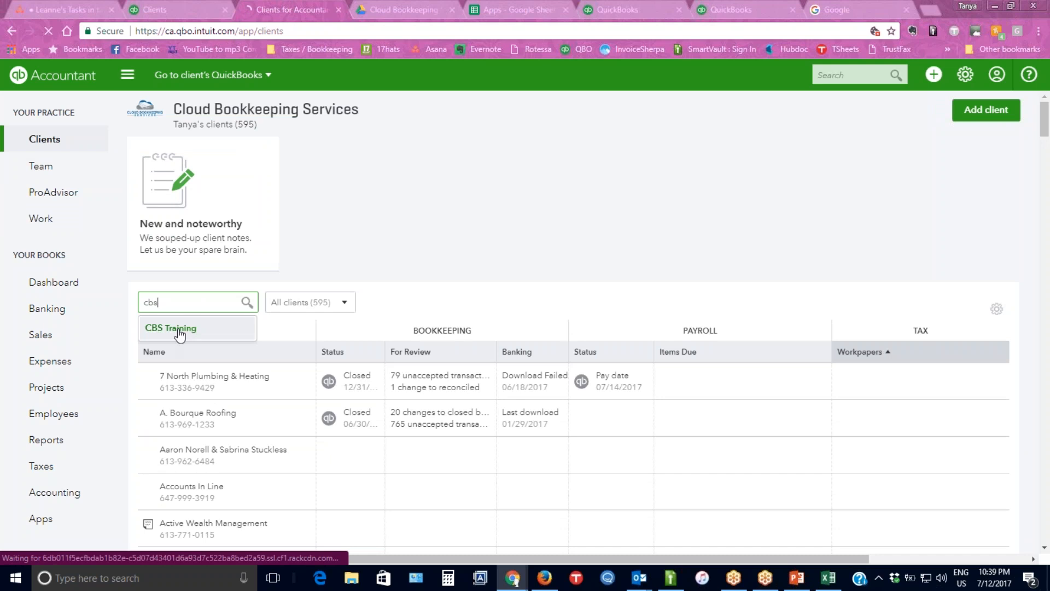
click(179, 329)
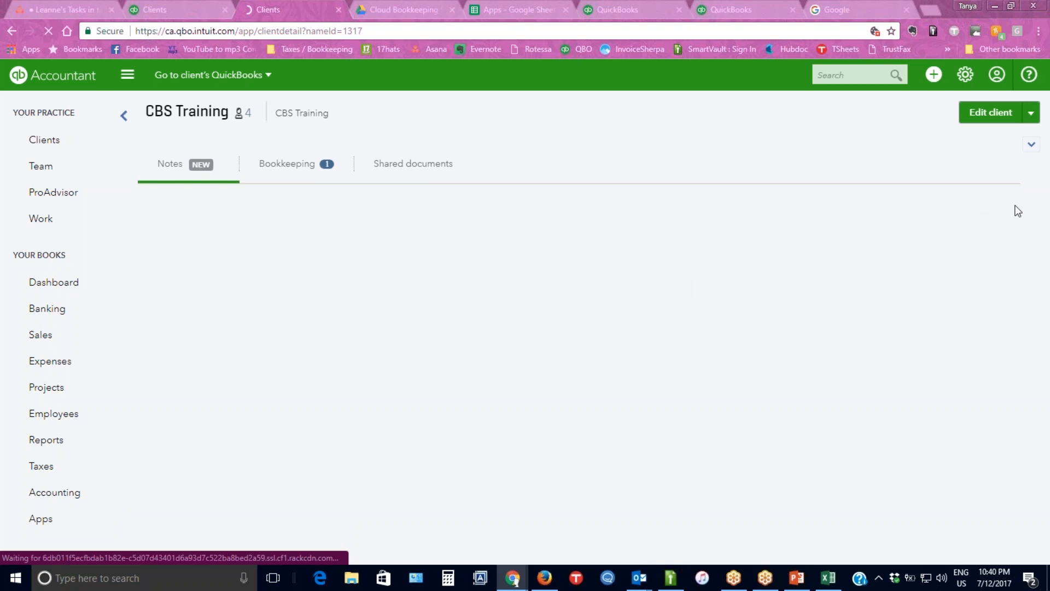
Expand the CBS Training contact details and review the client's notes, the pinned note and the field for adding a note.
click(1032, 148)
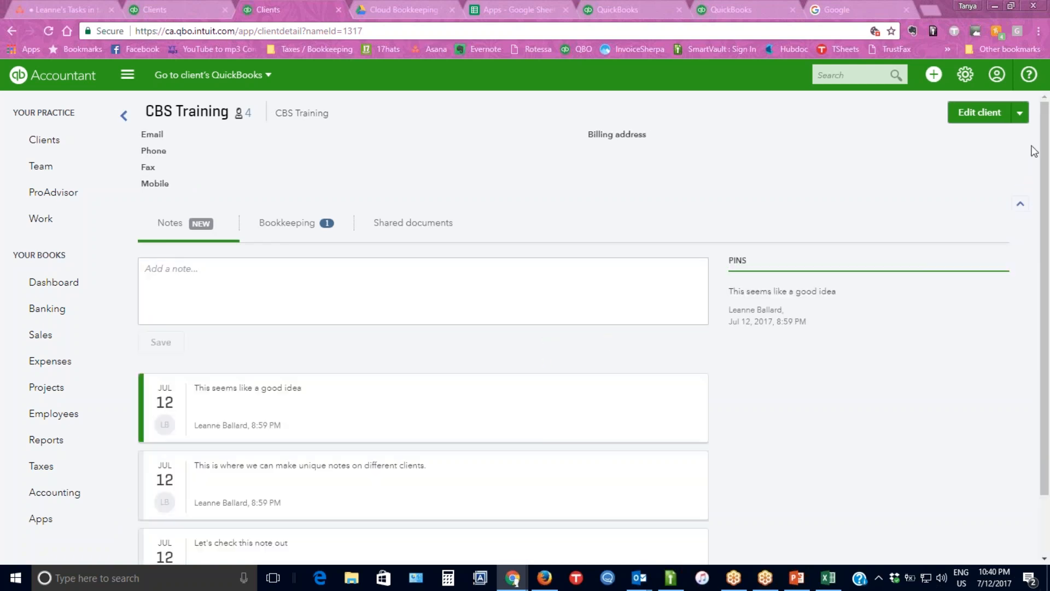
scroll(451, 419, down, 2)
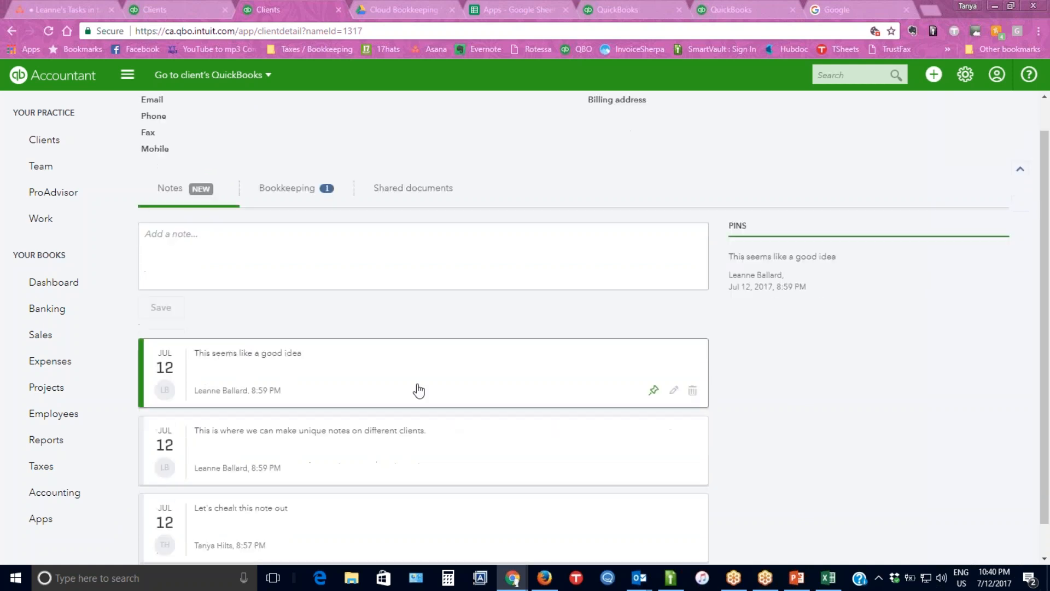
click(186, 210)
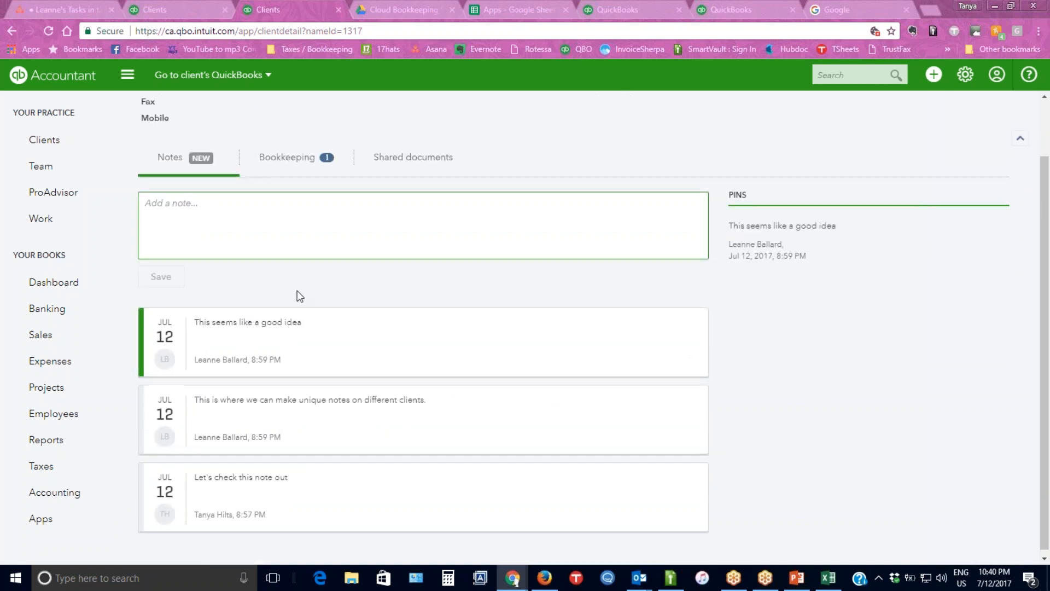
scroll(317, 307, down, 1)
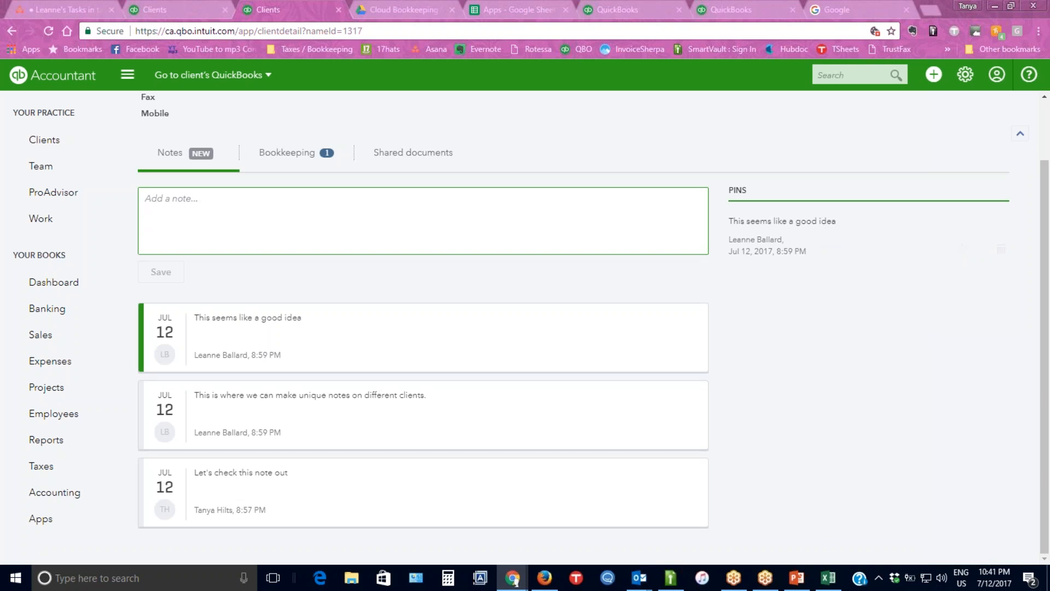
View the CBS Training shared documents, and return to the client's notes to review the note entries and pins.
click(419, 157)
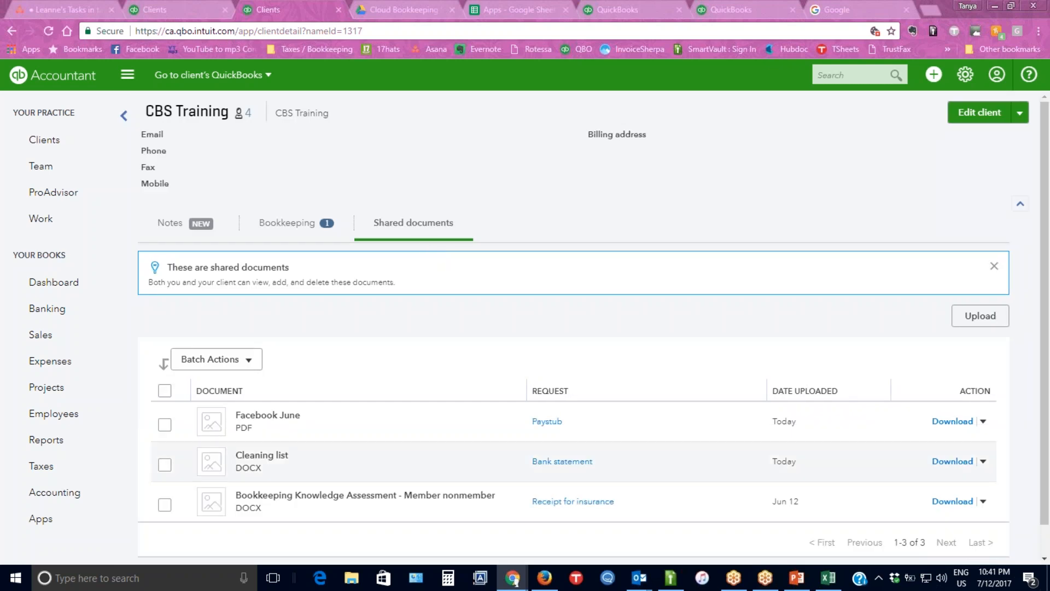
click(171, 227)
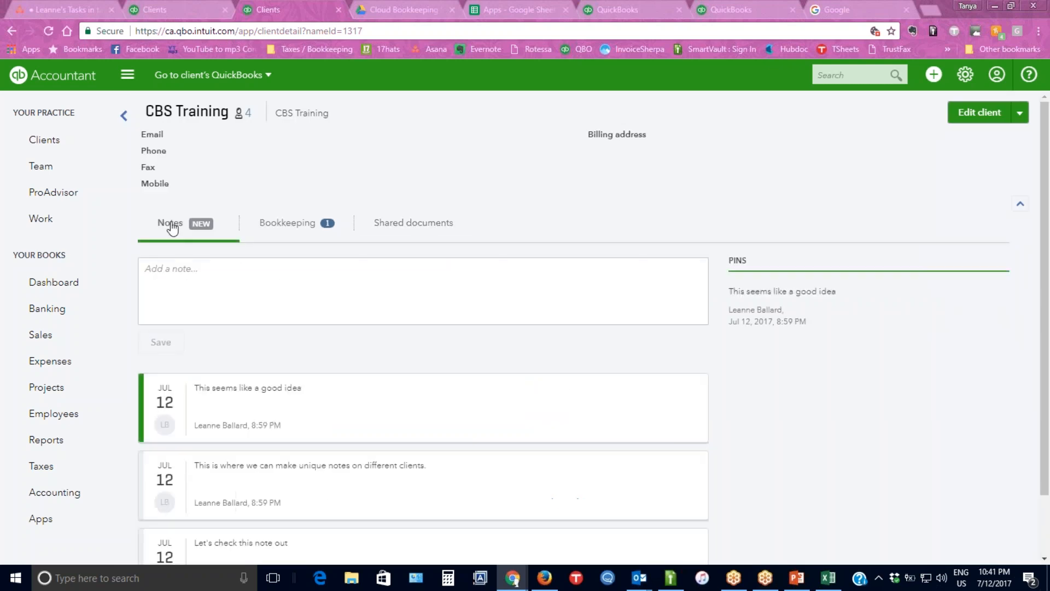
scroll(399, 350, down, 2)
mouse_move(841, 239)
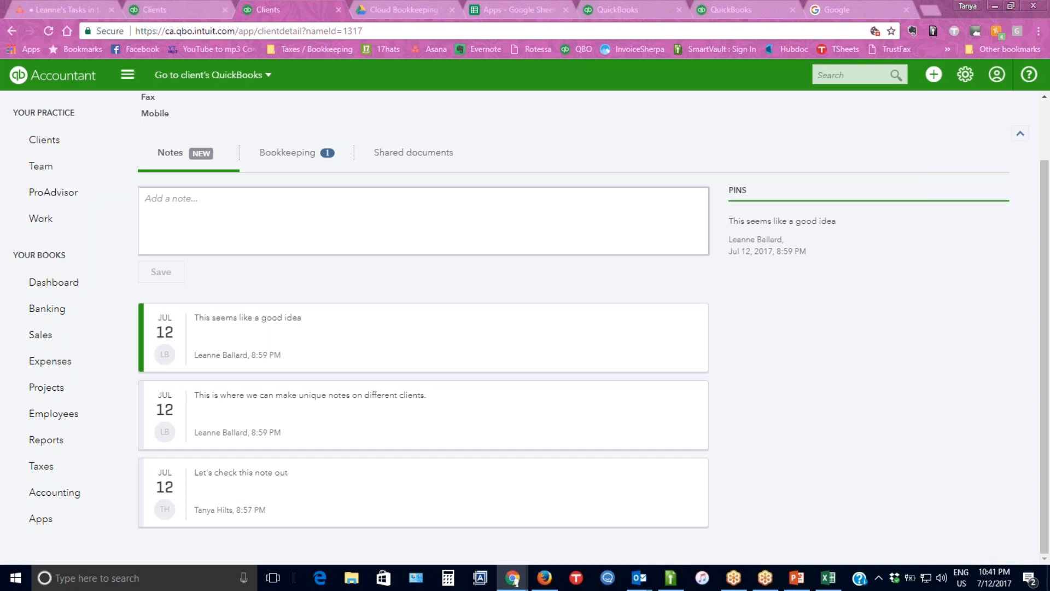
scroll(379, 229, up, 2)
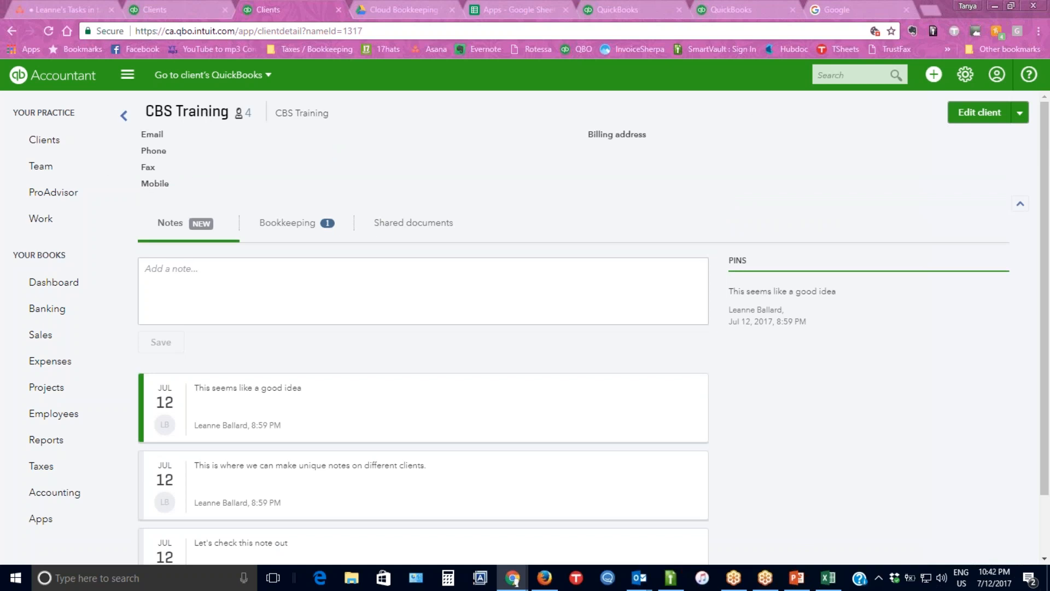
Open the CBS Training client information for editing, close it without changes, and dismiss the Facebook Gameroom notification.
click(987, 116)
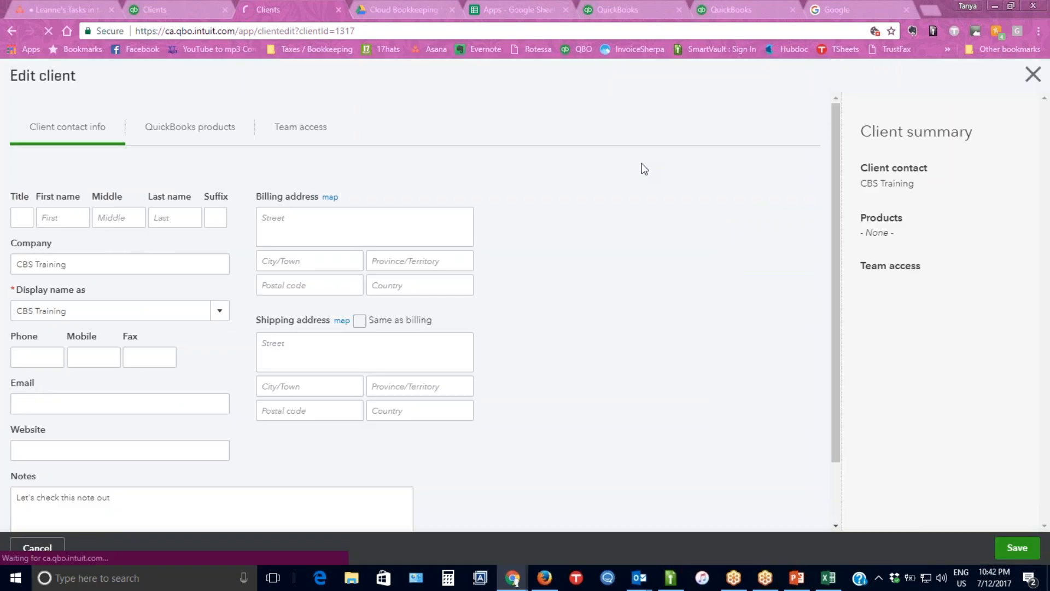
click(1033, 75)
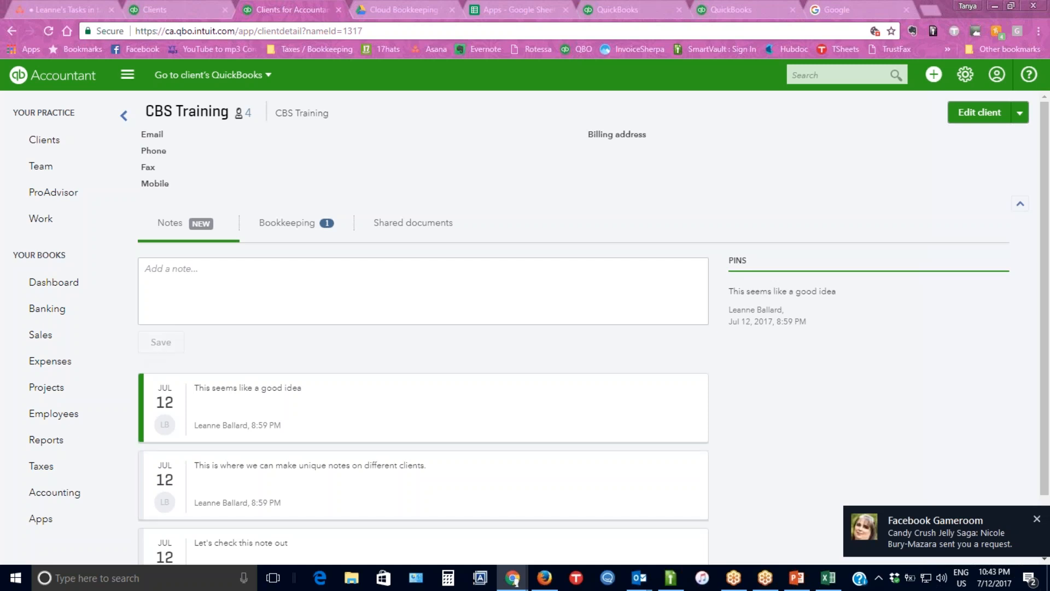
click(1036, 519)
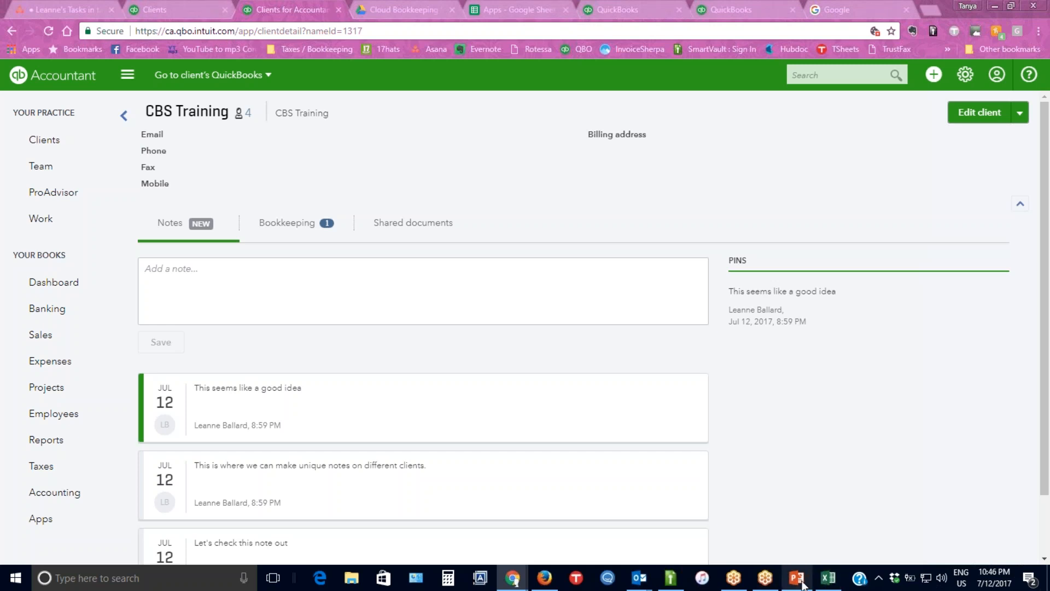
Switch to the "QBOA Management Webinar" presentation in PowerPoint and browse the slide thumbnails to the closing slides.
key(alt+Tab)
scroll(115, 362, down, 5)
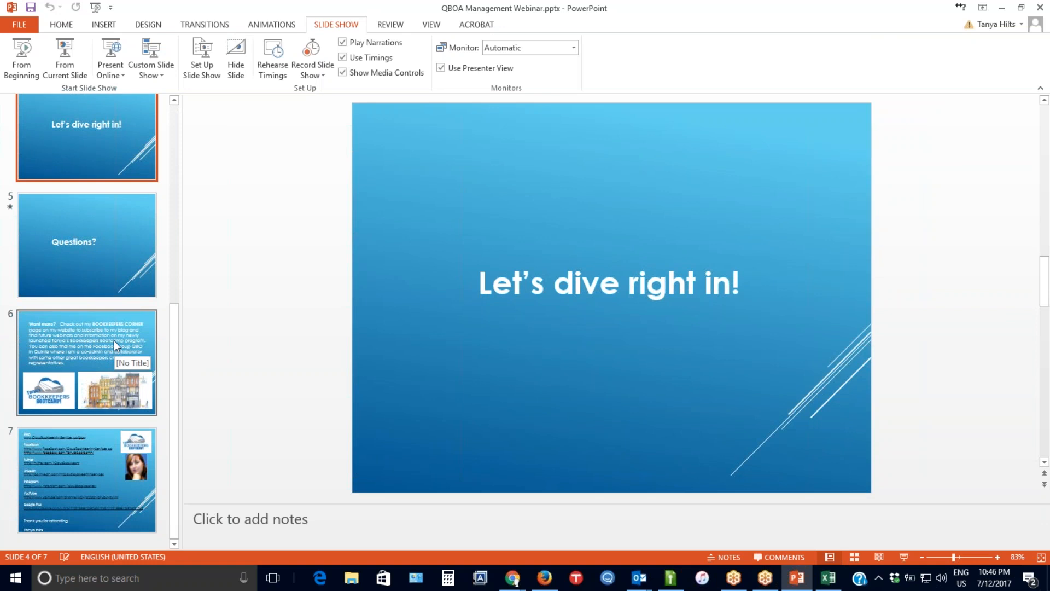